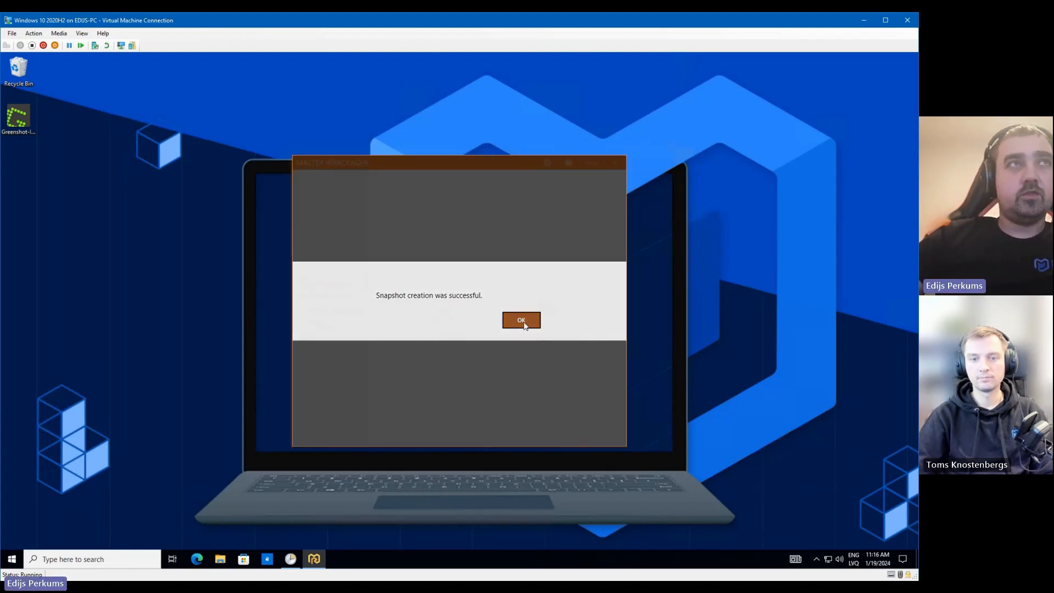
# Dismiss the first snapshot's completion message and start the Greenshot installer on the desktop with administrator rights, accepting the setup language
pyautogui.click(525, 325)
pyautogui.rightClick(19, 121)
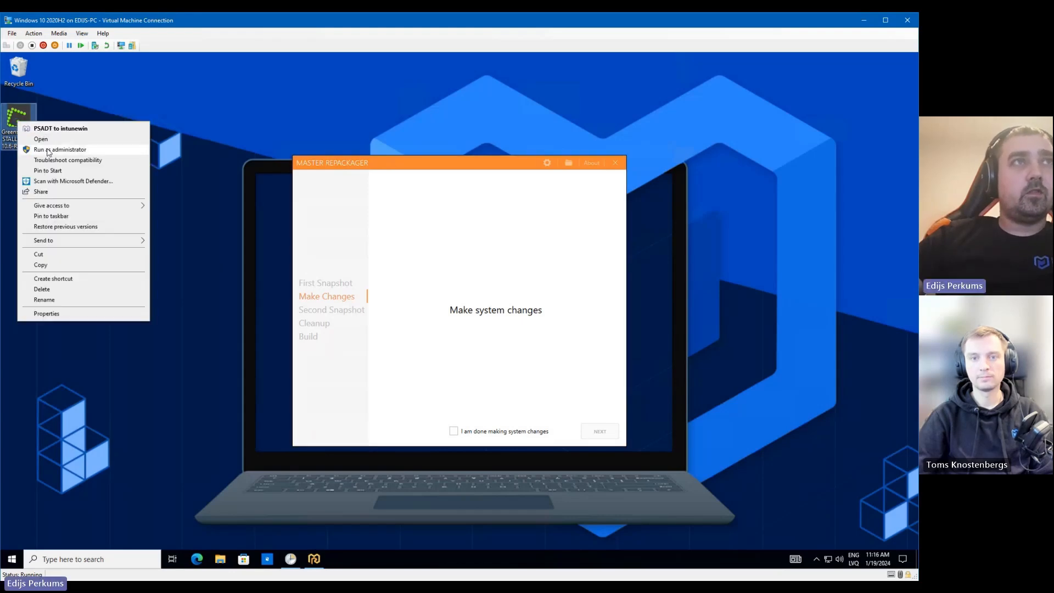
pyautogui.click(48, 149)
pyautogui.click(442, 373)
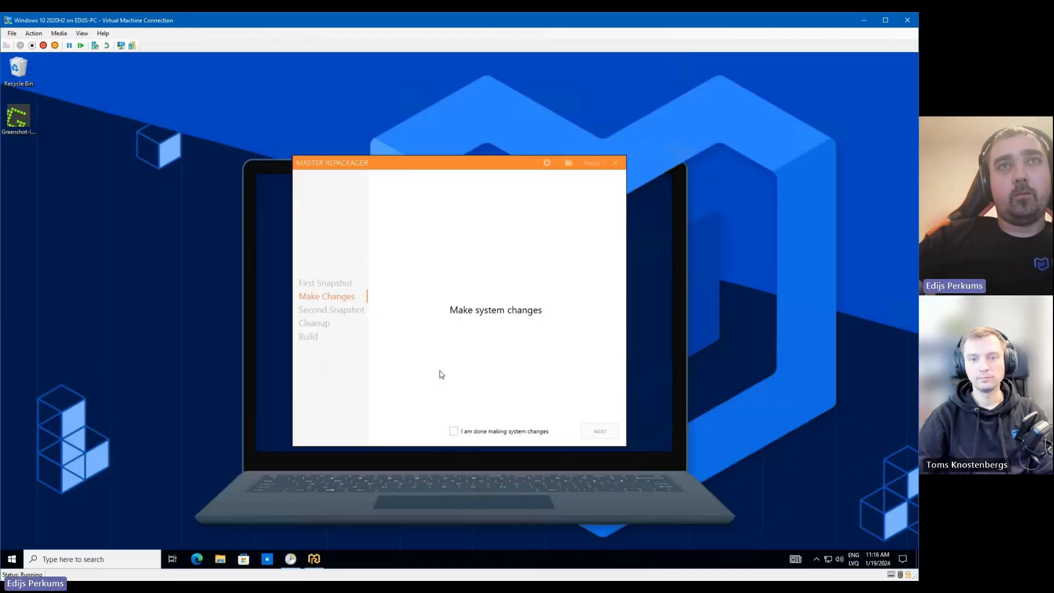
pyautogui.click(469, 325)
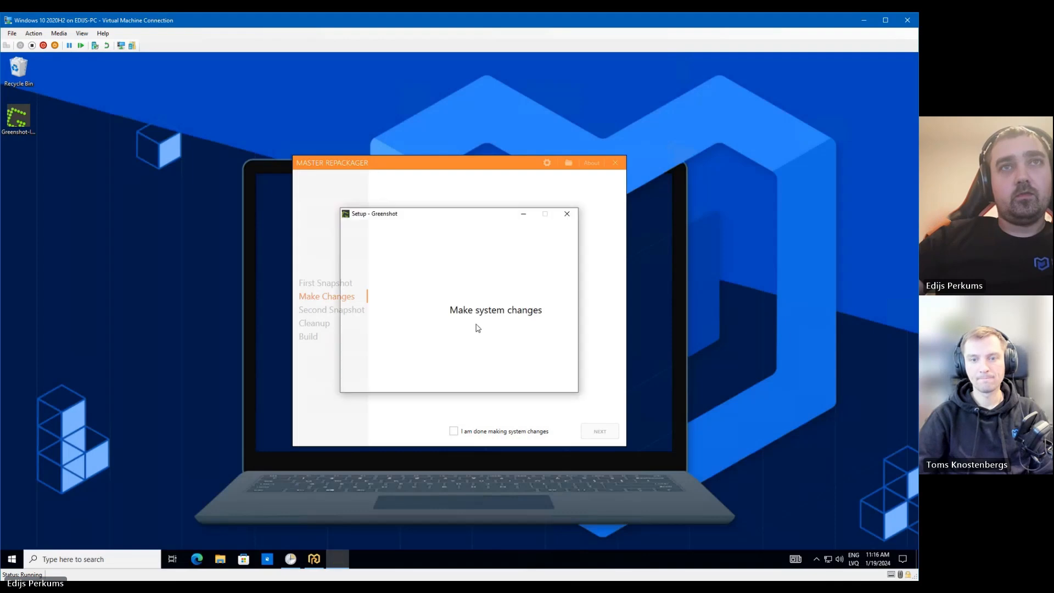
# Install Greenshot to C:\Program Files\Greenshot with the default components, the Greenshot Start Menu folder and start with Windows
pyautogui.click(513, 382)
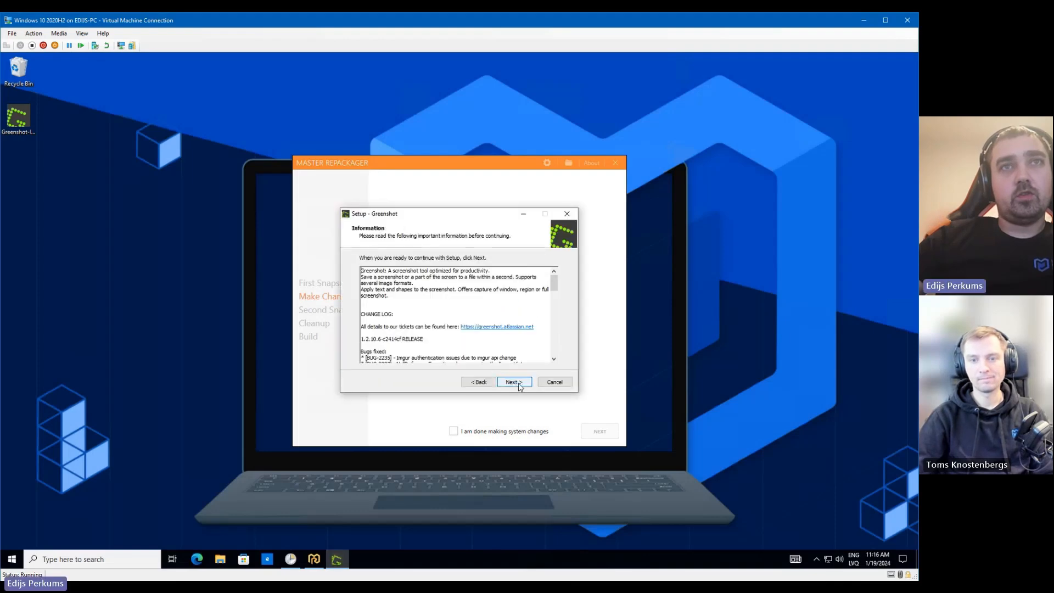
pyautogui.click(514, 382)
pyautogui.click(519, 384)
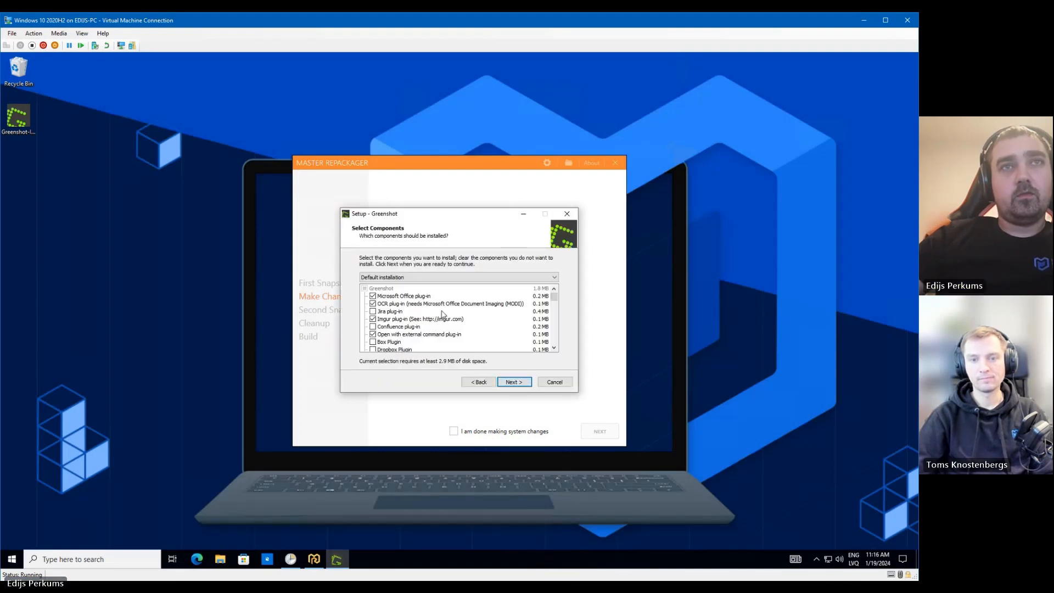
pyautogui.click(518, 385)
pyautogui.click(514, 383)
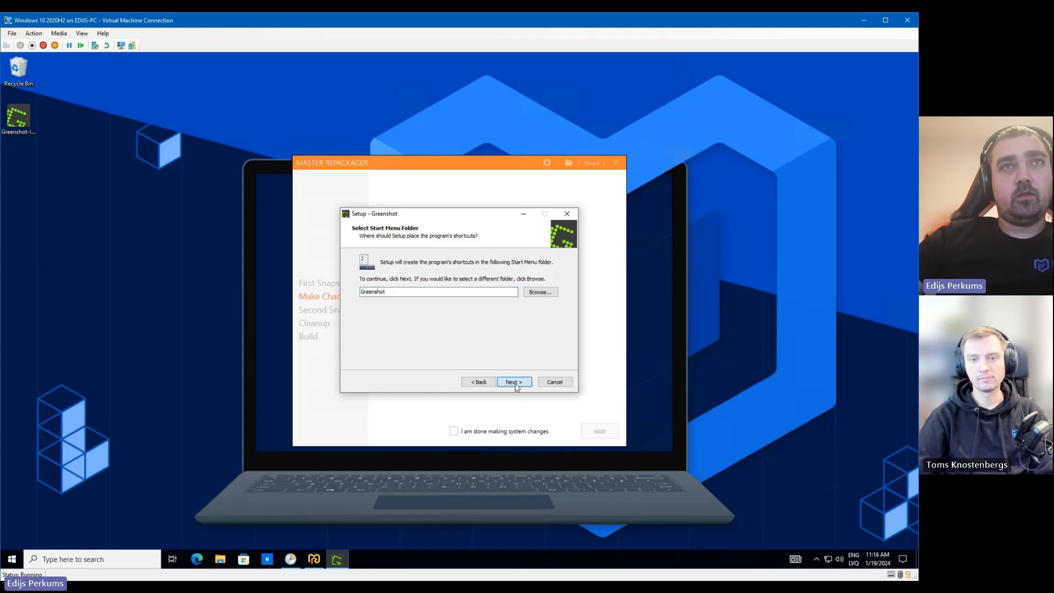
pyautogui.click(514, 383)
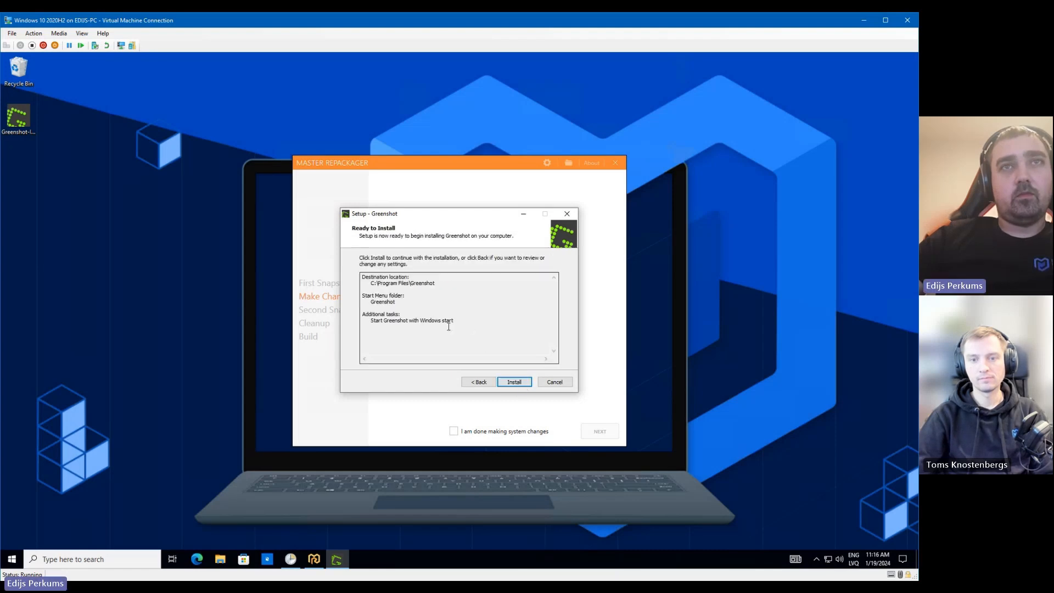
pyautogui.click(515, 382)
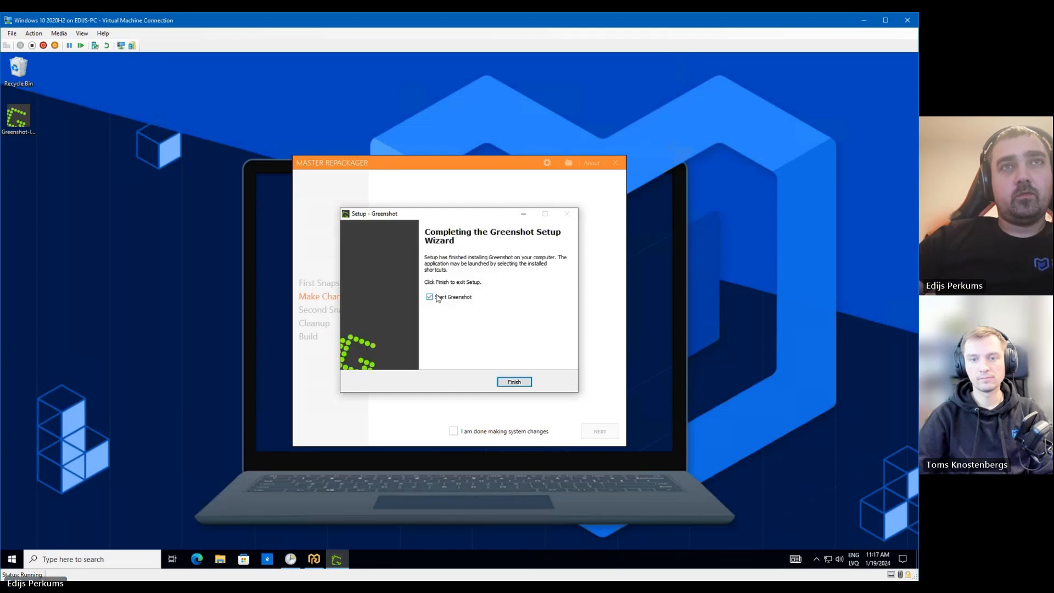
# Finish the Greenshot setup without starting Greenshot, closing the browser window that opened over it
pyautogui.click(430, 297)
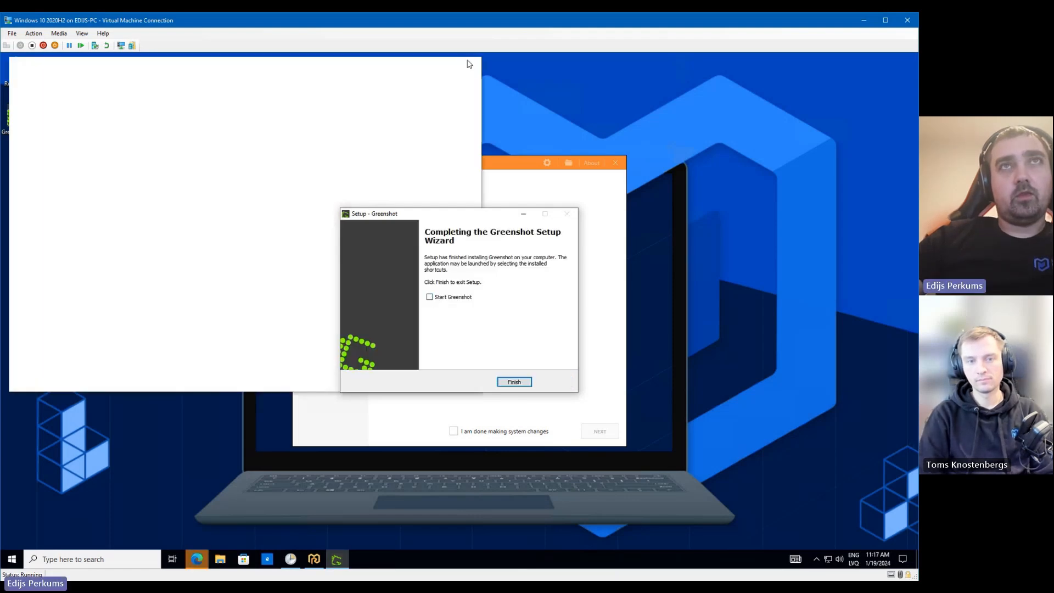
pyautogui.click(471, 66)
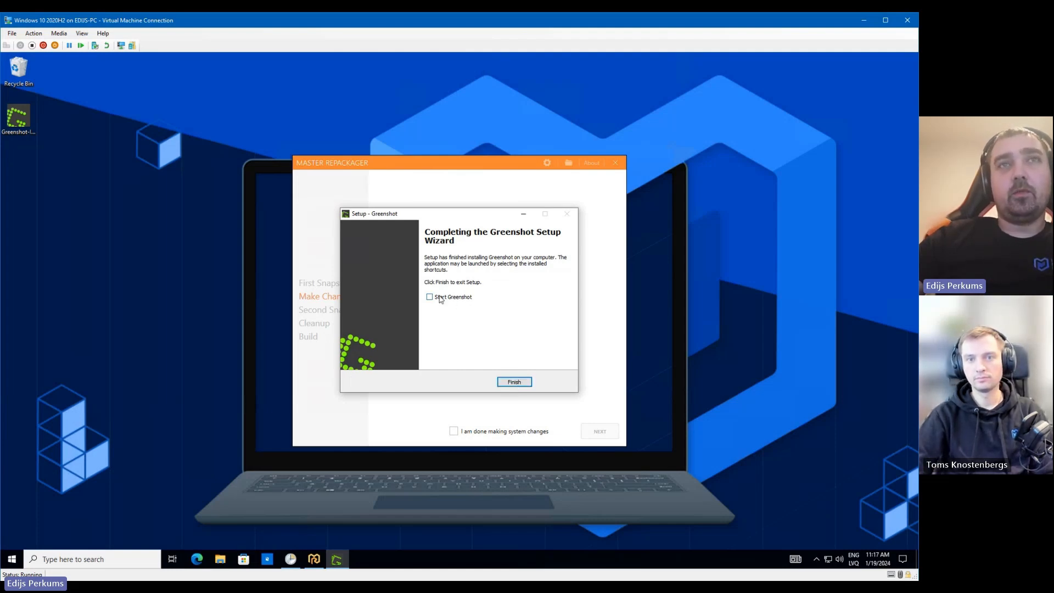
pyautogui.click(516, 385)
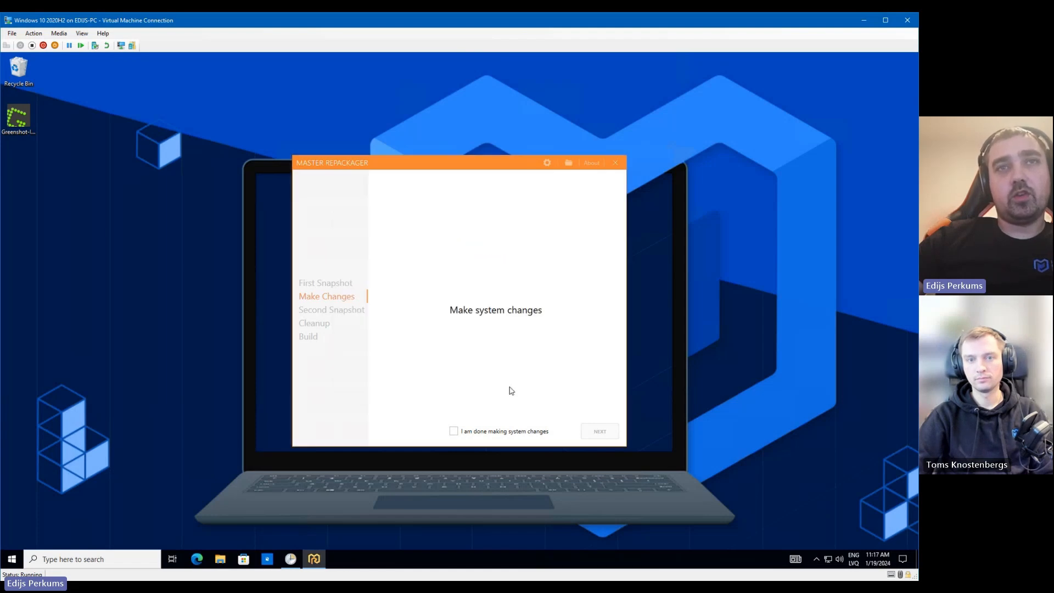
# Mark the system changes as done and take the second snapshot, continuing to the Cleanup stage
pyautogui.click(600, 431)
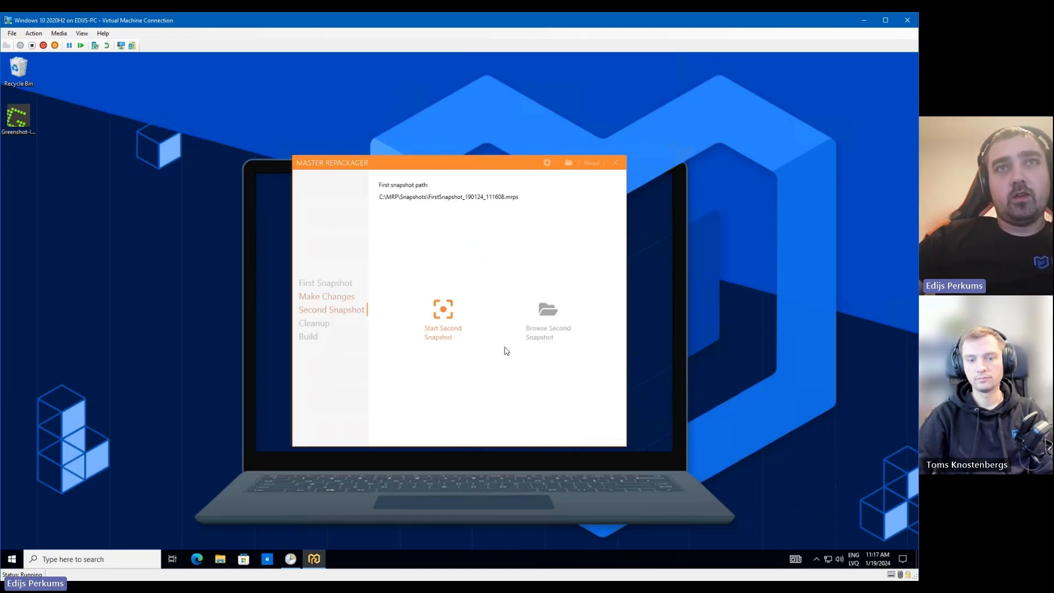
pyautogui.click(416, 301)
pyautogui.click(663, 399)
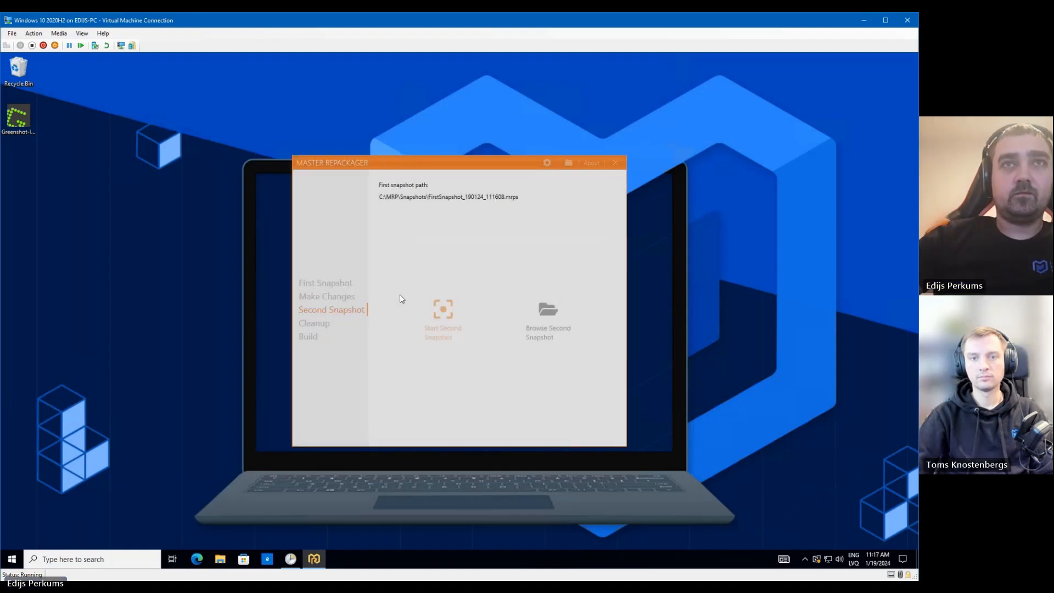
pyautogui.click(521, 320)
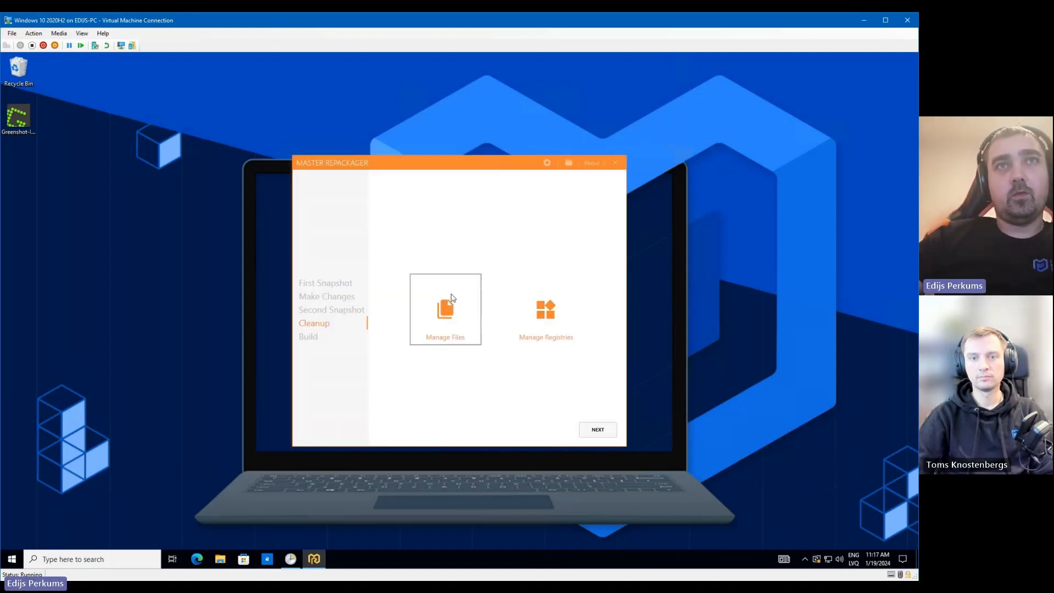
# In the captured files, exclude unins000.dat, unins000.exe and unins000.msg from the Program Files\Greenshot folder
pyautogui.click(447, 300)
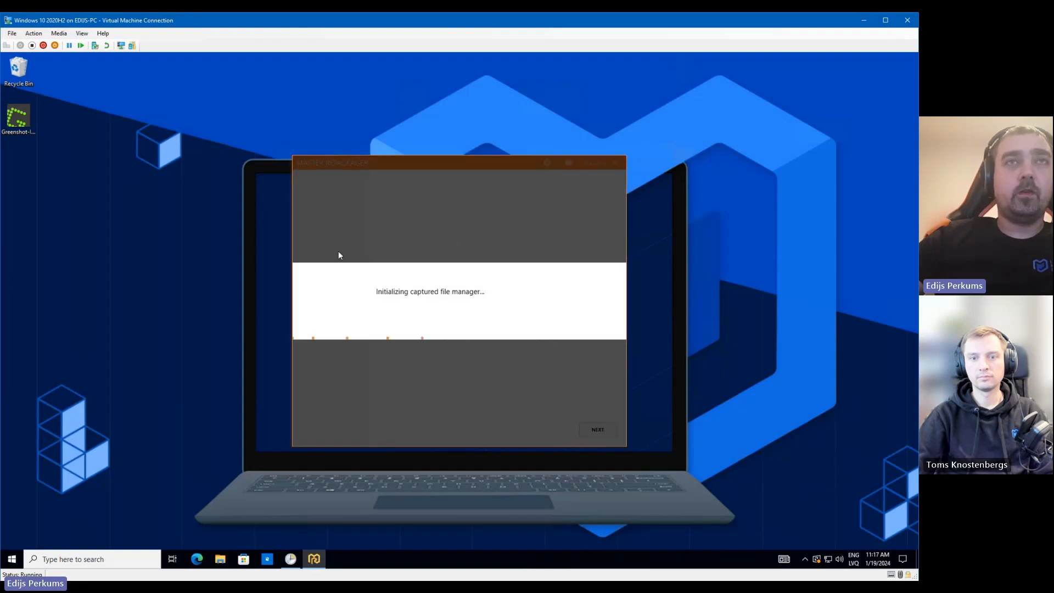
pyautogui.doubleClick(323, 186)
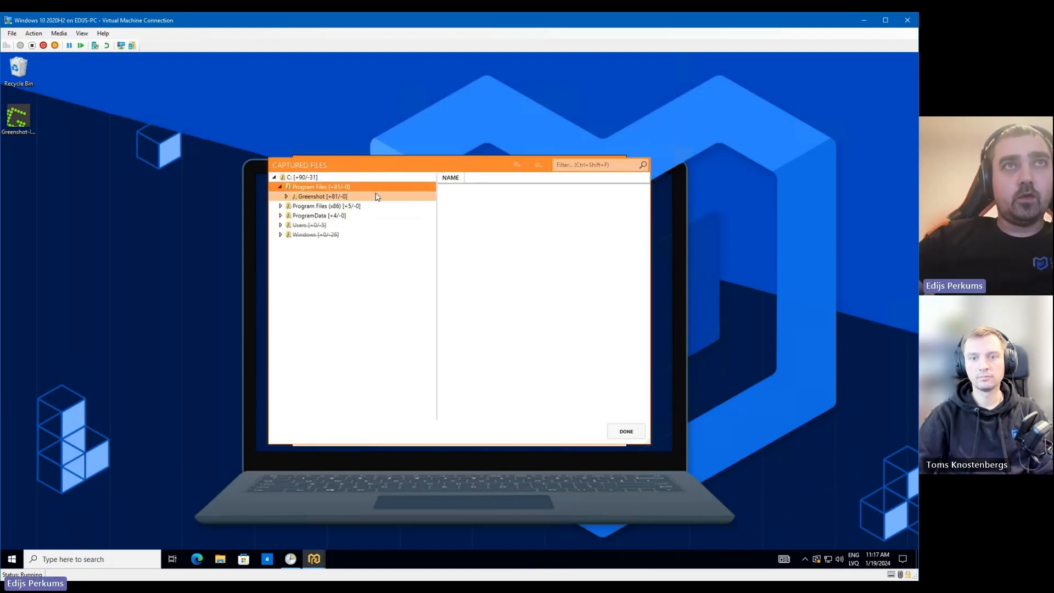
pyautogui.click(369, 197)
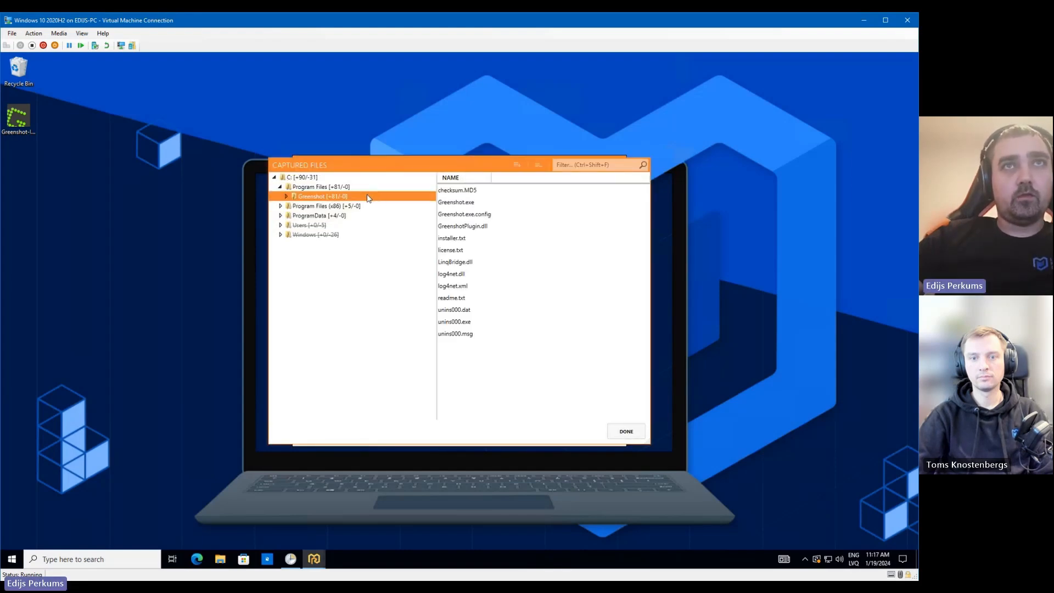
pyautogui.doubleClick(459, 312)
pyautogui.doubleClick(465, 324)
pyautogui.doubleClick(463, 332)
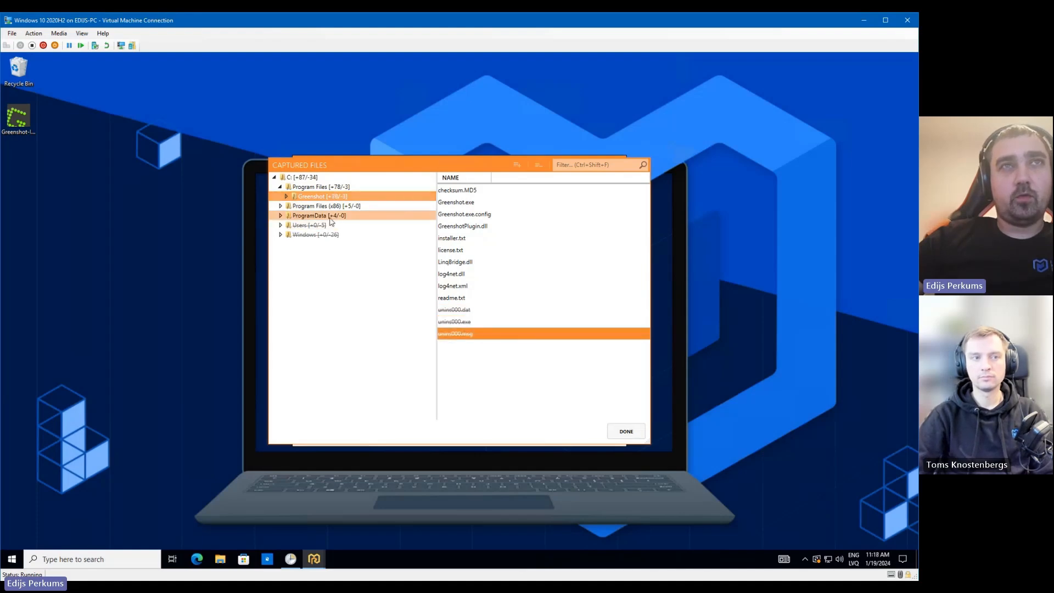
# Exclude the captured Microsoft\Edge folder under Program Files (x86)
pyautogui.click(348, 207)
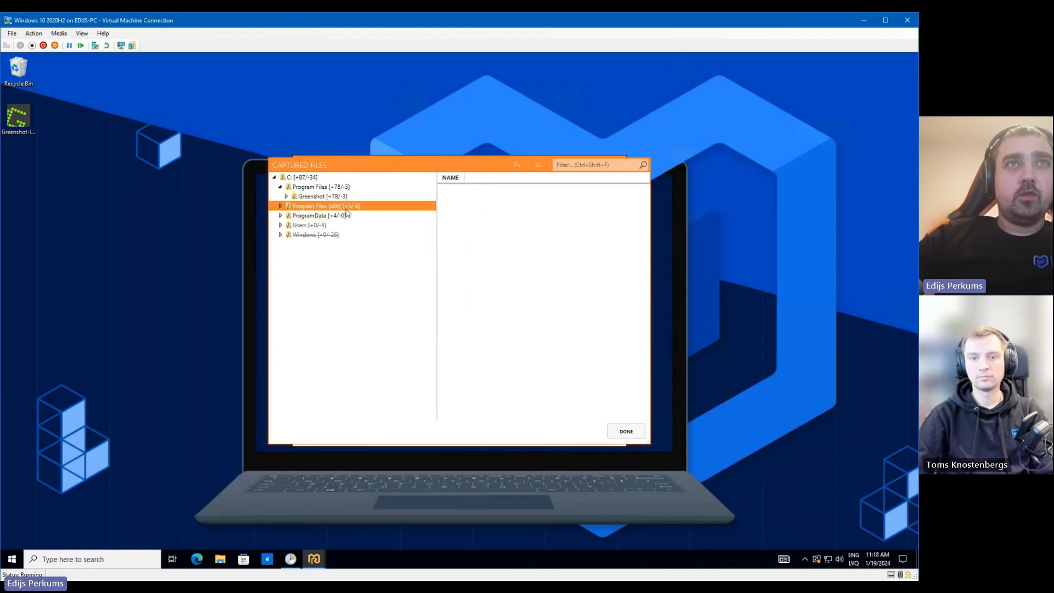
pyautogui.doubleClick(347, 209)
pyautogui.doubleClick(351, 216)
pyautogui.doubleClick(354, 225)
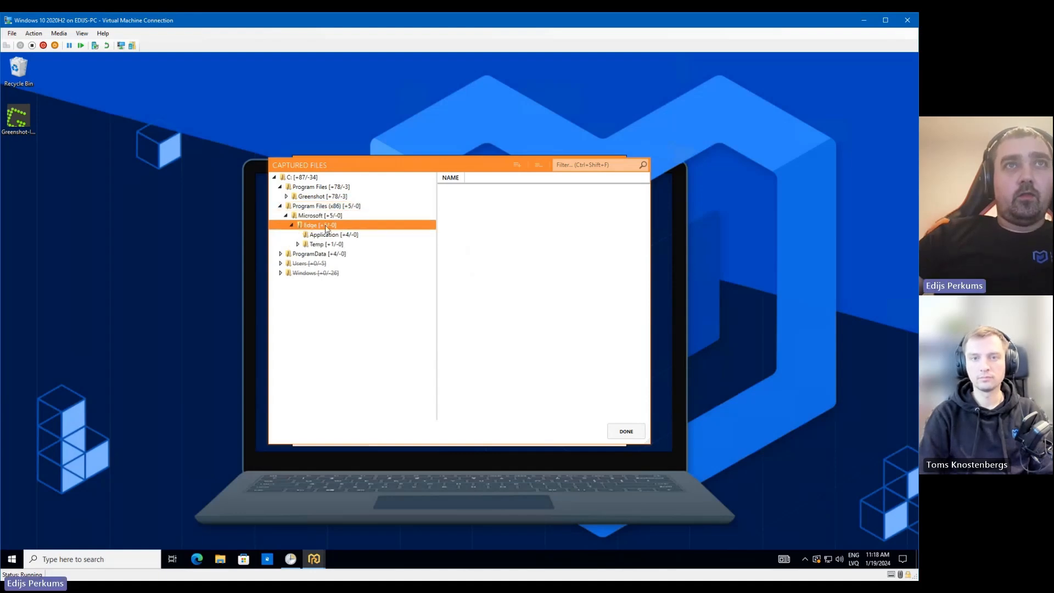
# Exclude Uninstall Greenshot.lnk from the Greenshot Start Menu programs folder under ProgramData\Microsoft\Windows
pyautogui.doubleClick(332, 255)
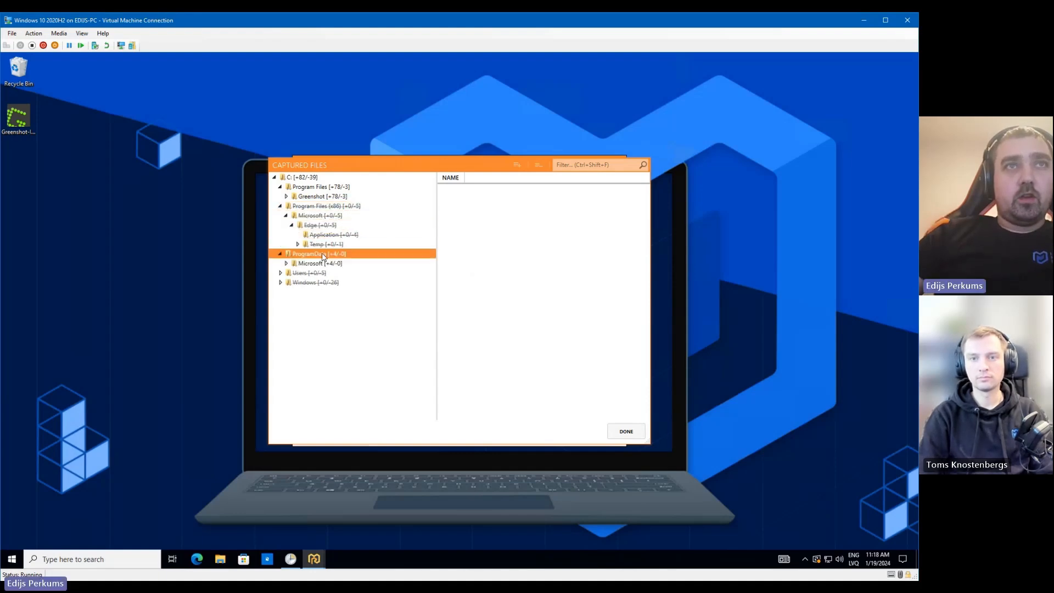
pyautogui.doubleClick(353, 263)
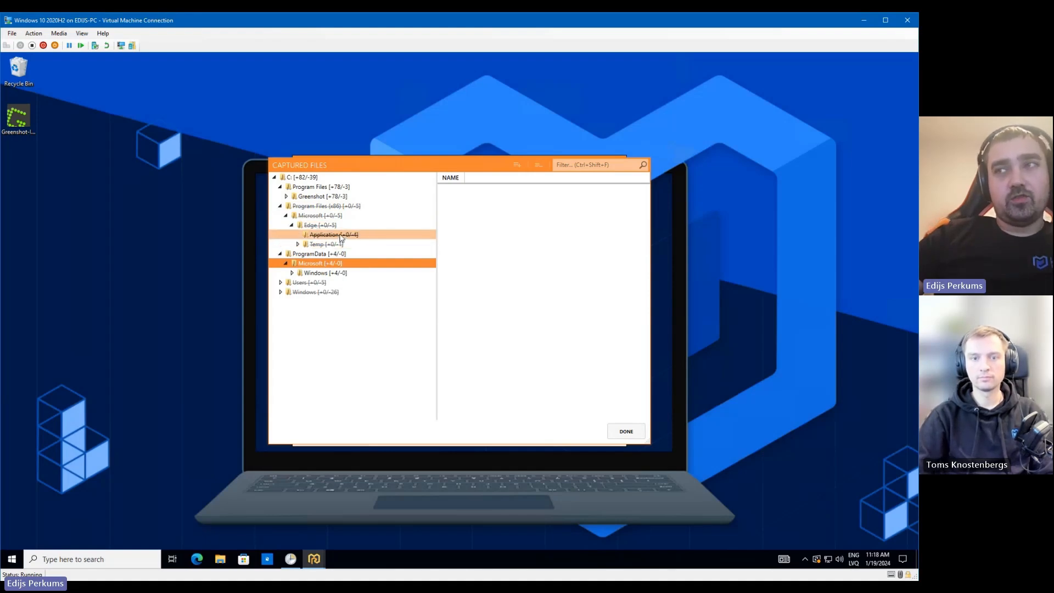
pyautogui.doubleClick(325, 274)
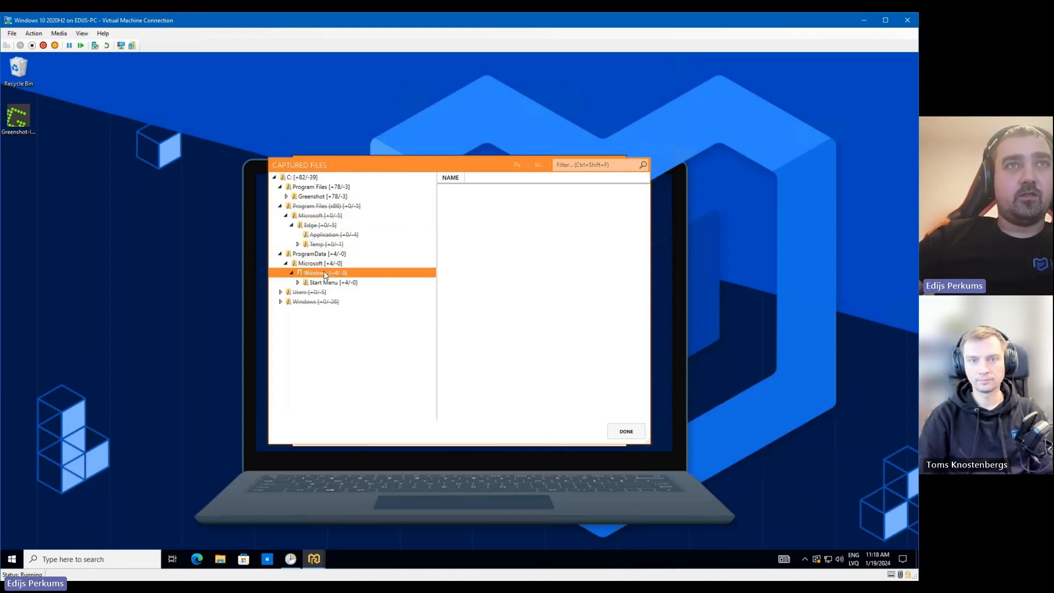
pyautogui.press('Right')
pyautogui.press('Right')
pyautogui.press('Right')
pyautogui.press('Right')
pyautogui.press('Right')
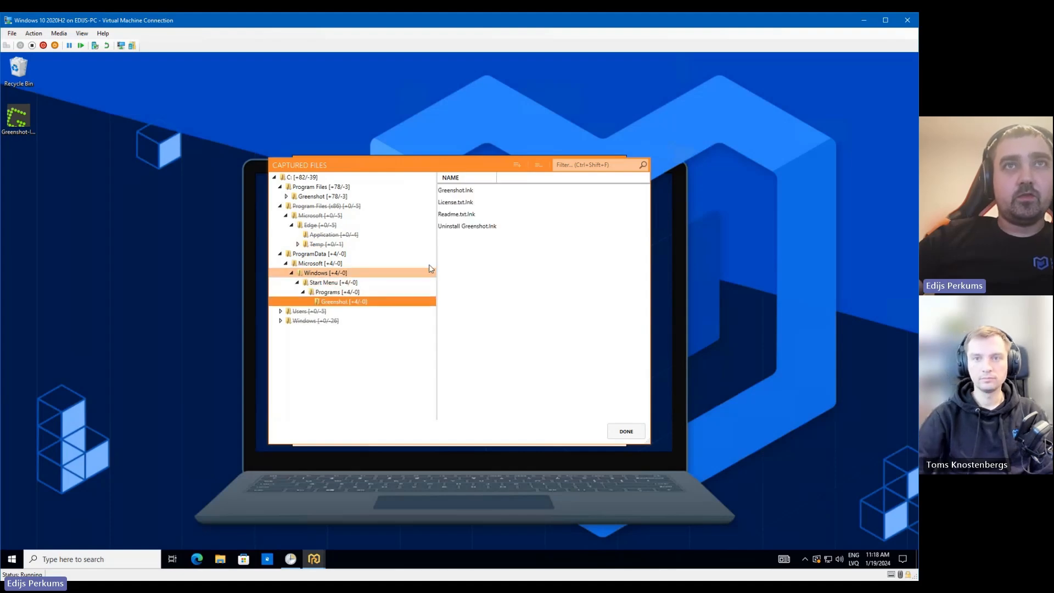
pyautogui.doubleClick(461, 226)
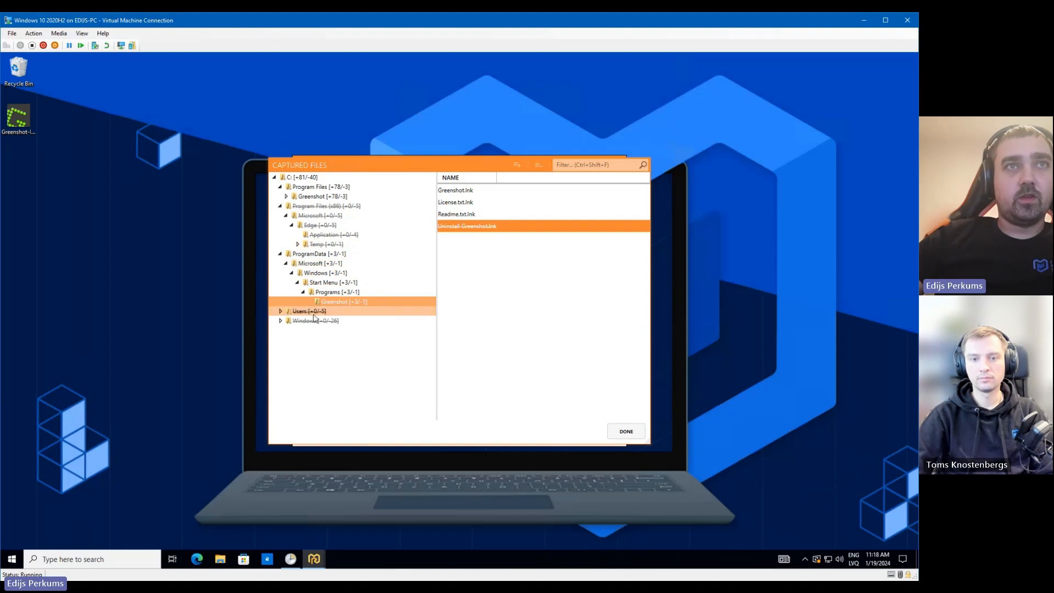
# Show only the included captured files, check both Greenshot folders and finish the file cleanup
pyautogui.rightClick(328, 234)
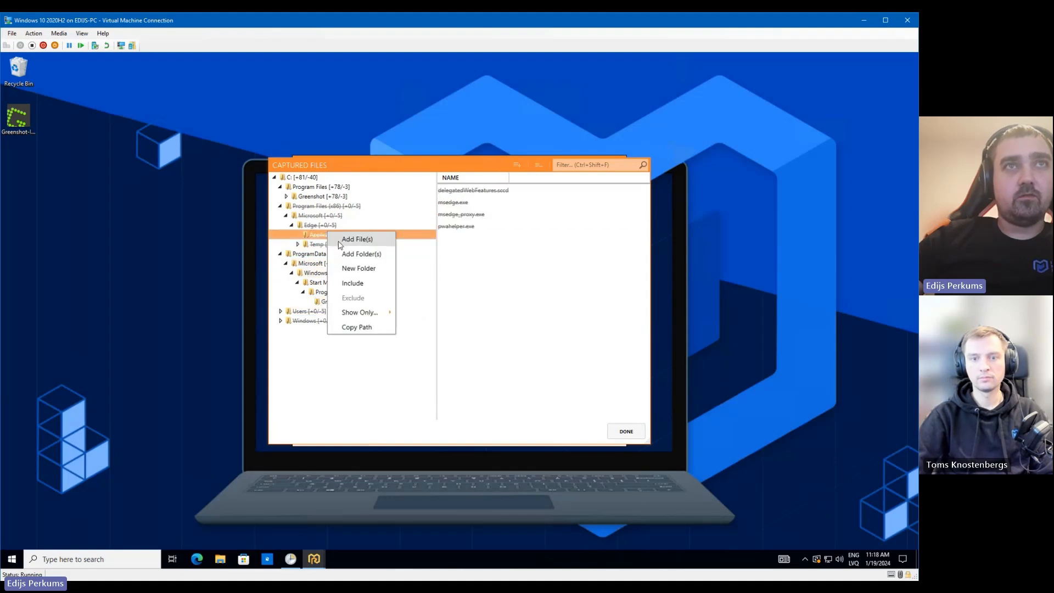
pyautogui.moveTo(384, 312)
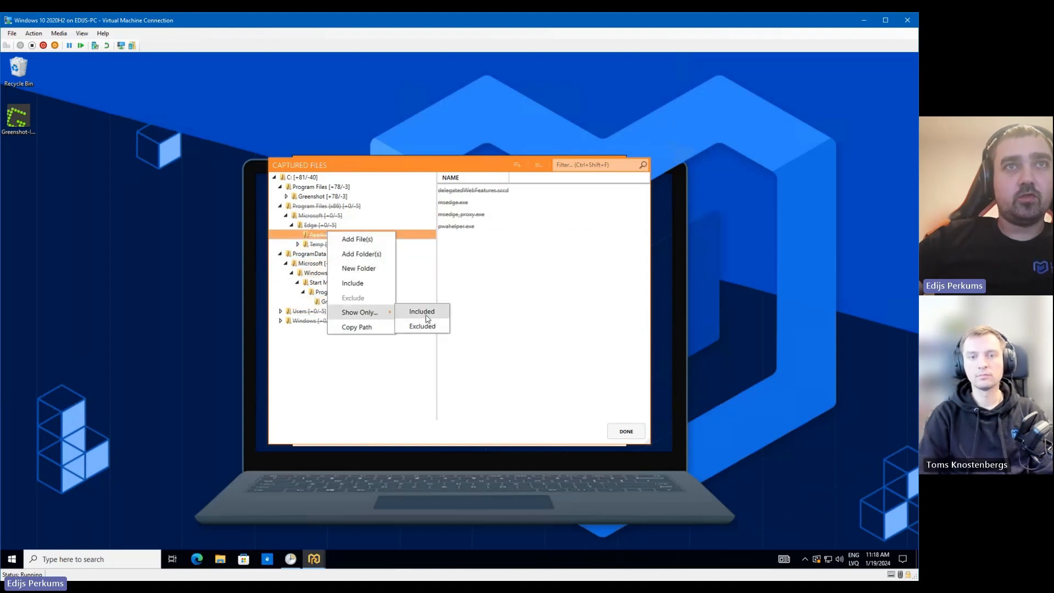
pyautogui.click(427, 312)
pyautogui.click(319, 196)
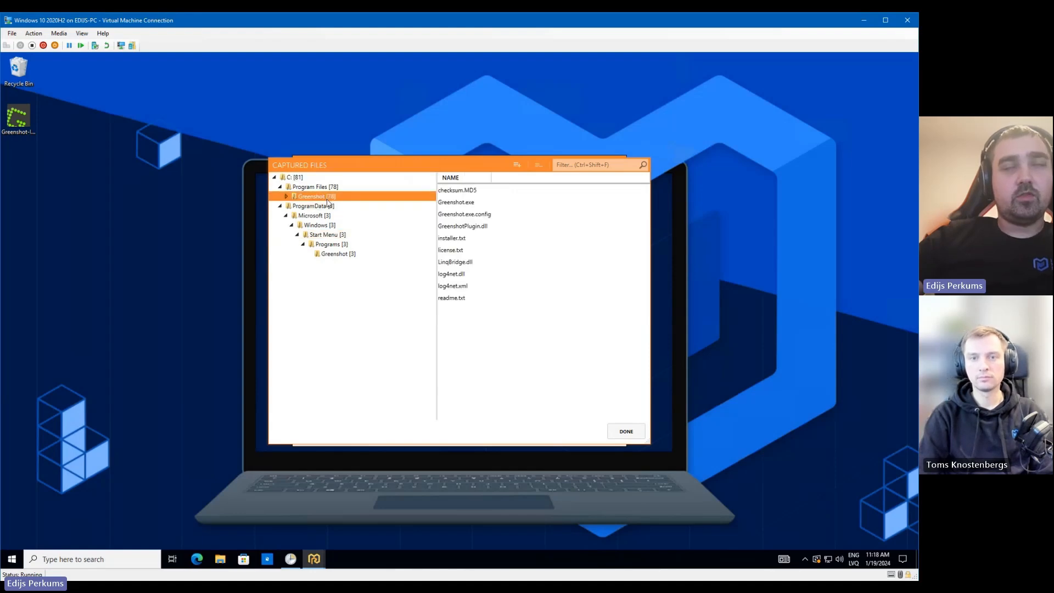
pyautogui.click(346, 256)
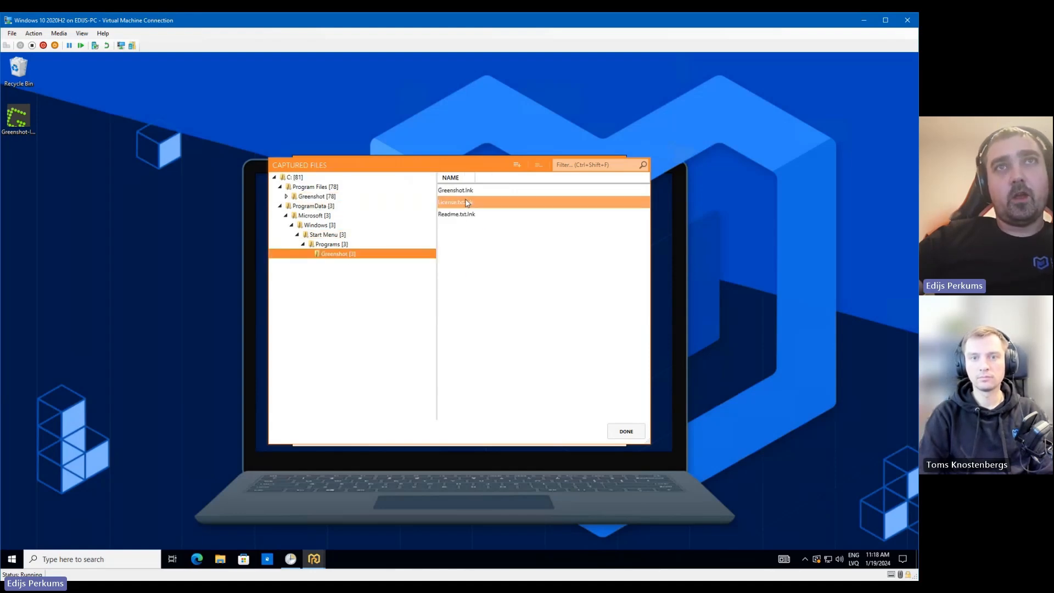
pyautogui.click(625, 430)
# In the captured registries, exclude the Microsoft.MicrosoftEdge.Stable key under HKEY_CURRENT_USER\Software\Classes\ActivatableClasses\Package
pyautogui.click(546, 311)
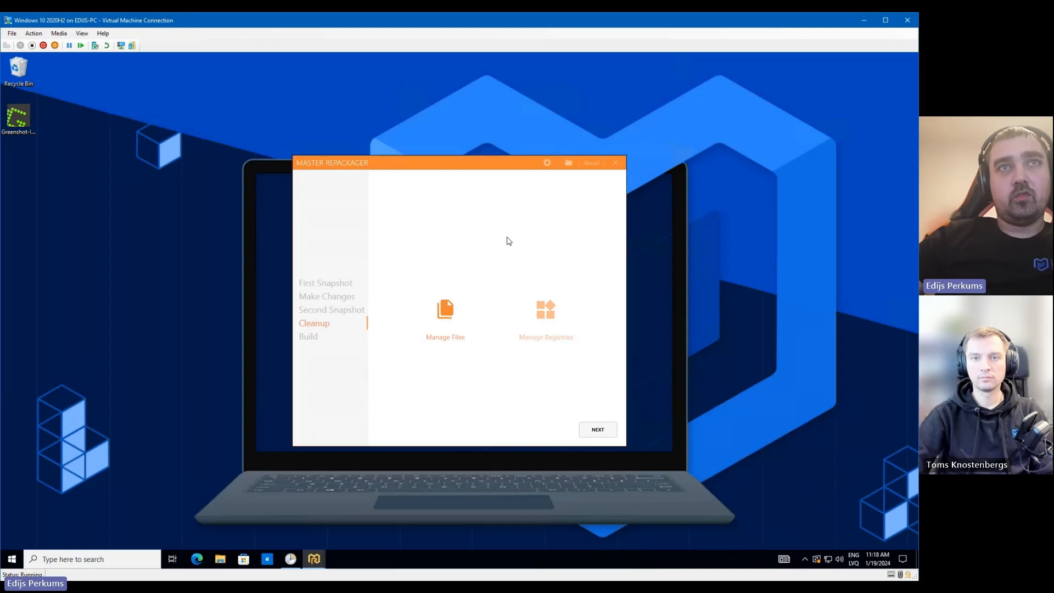
pyautogui.press('Right')
pyautogui.press('Right')
pyautogui.press('Right')
pyautogui.press('Right')
pyautogui.press('Right')
pyautogui.press('Right')
pyautogui.press('Right')
pyautogui.press('Right')
pyautogui.press('Right')
pyautogui.press('Right')
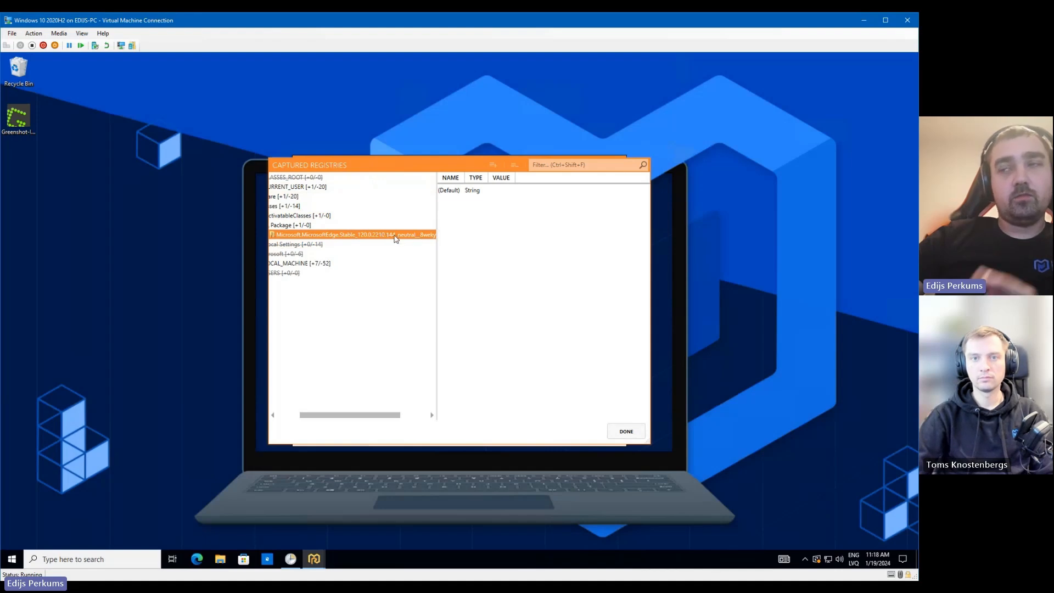
pyautogui.rightClick(396, 237)
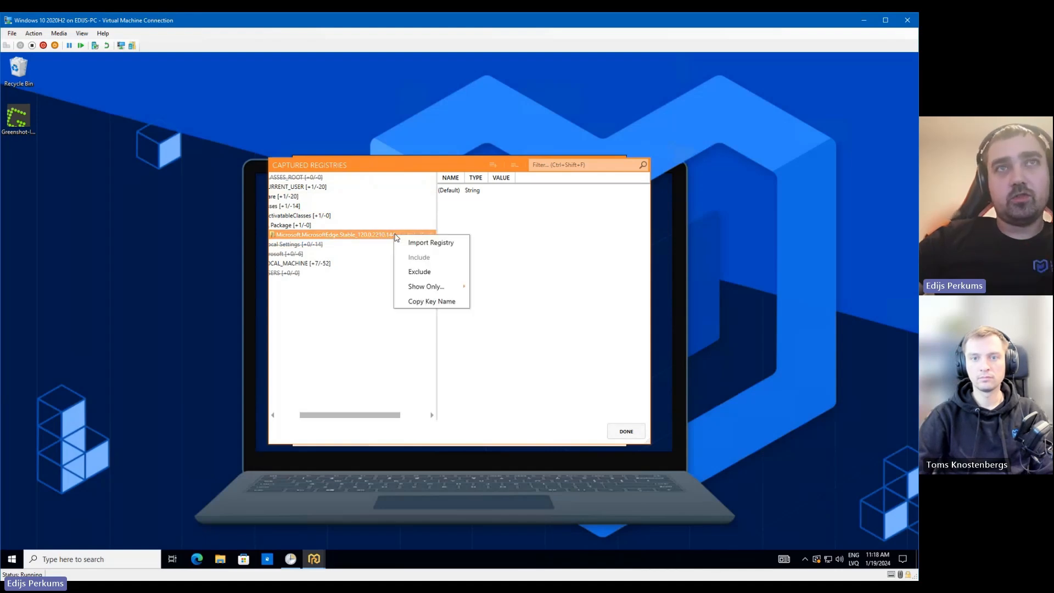
pyautogui.click(430, 272)
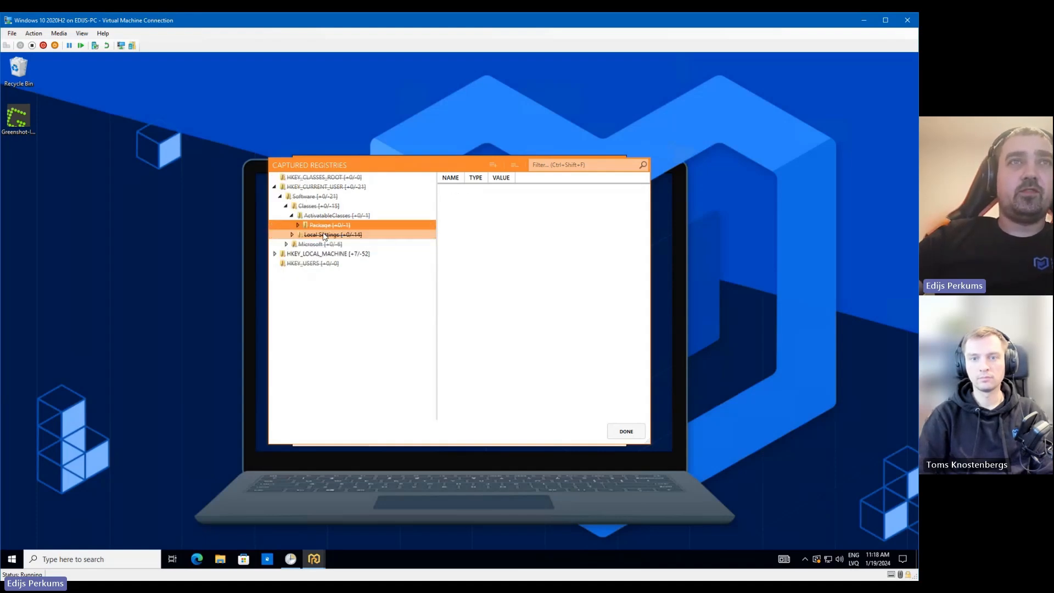
# Review the captured .greenshot and Greenshot keys under HKEY_LOCAL_MACHINE\SOFTWARE\Classes, expanding Greenshot down to shell\open\command
pyautogui.press('Left')
pyautogui.click(336, 245)
pyautogui.press('Right')
pyautogui.press('Right')
pyautogui.press('Right')
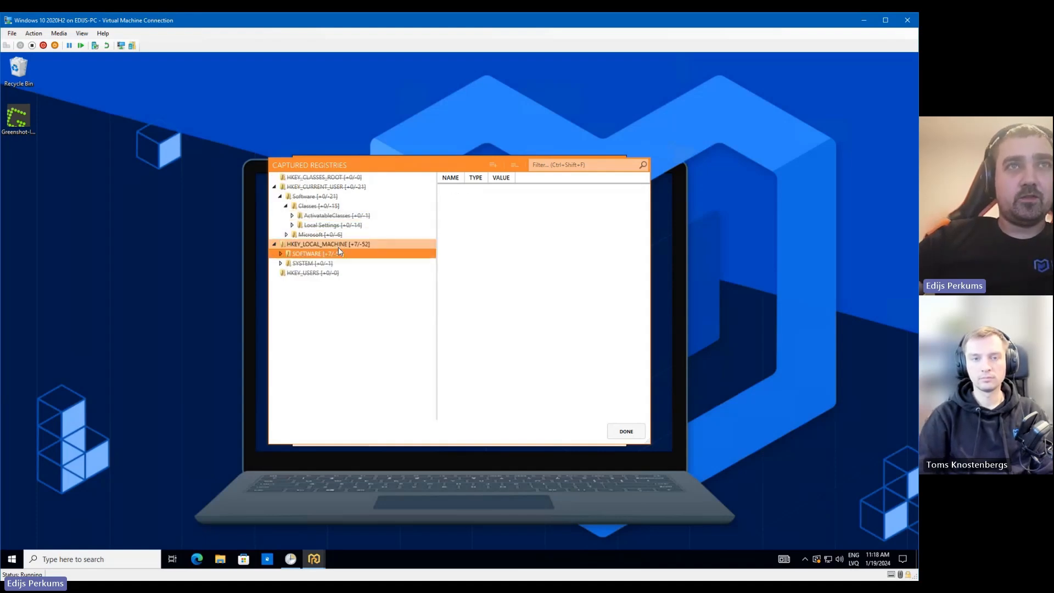
pyautogui.doubleClick(361, 264)
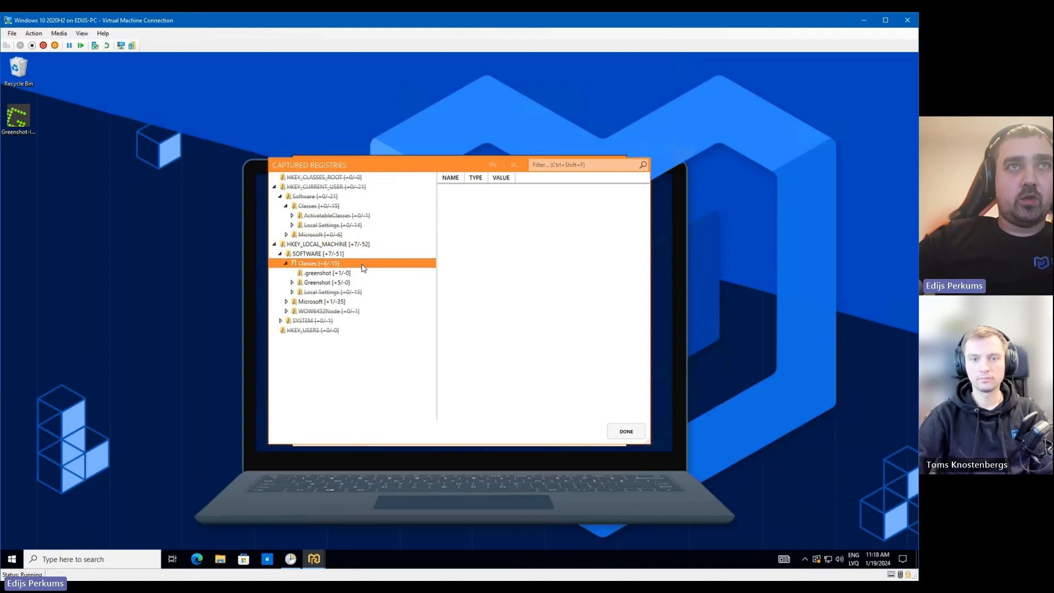
pyautogui.click(332, 274)
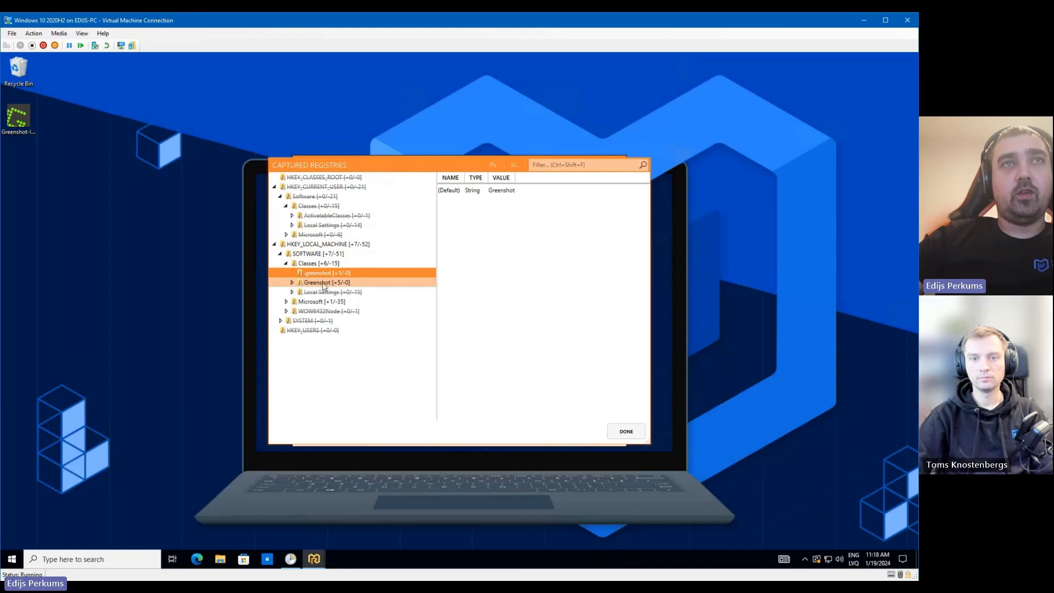
pyautogui.doubleClick(337, 282)
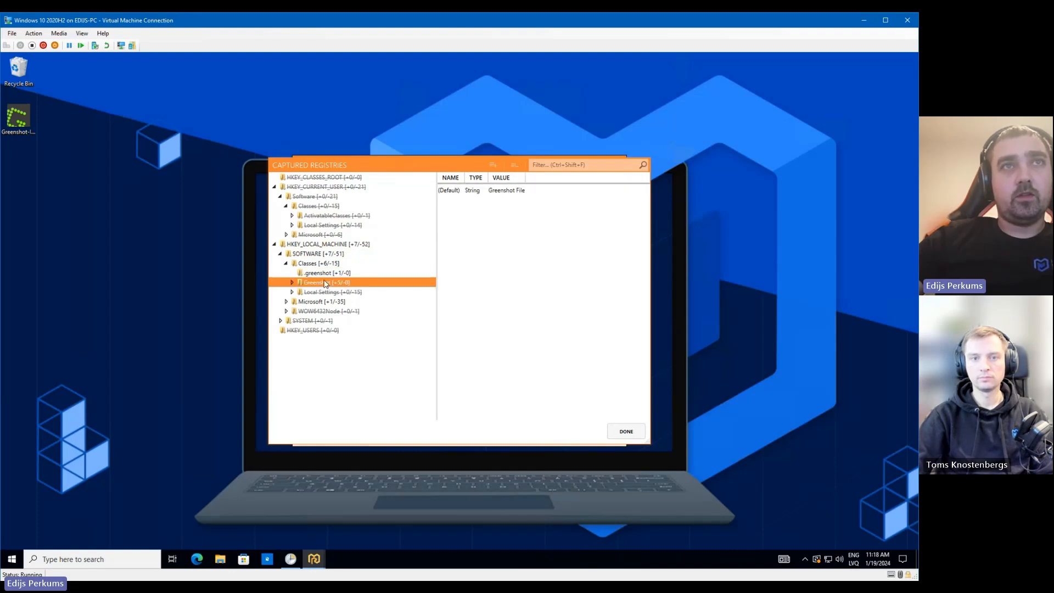
pyautogui.doubleClick(357, 302)
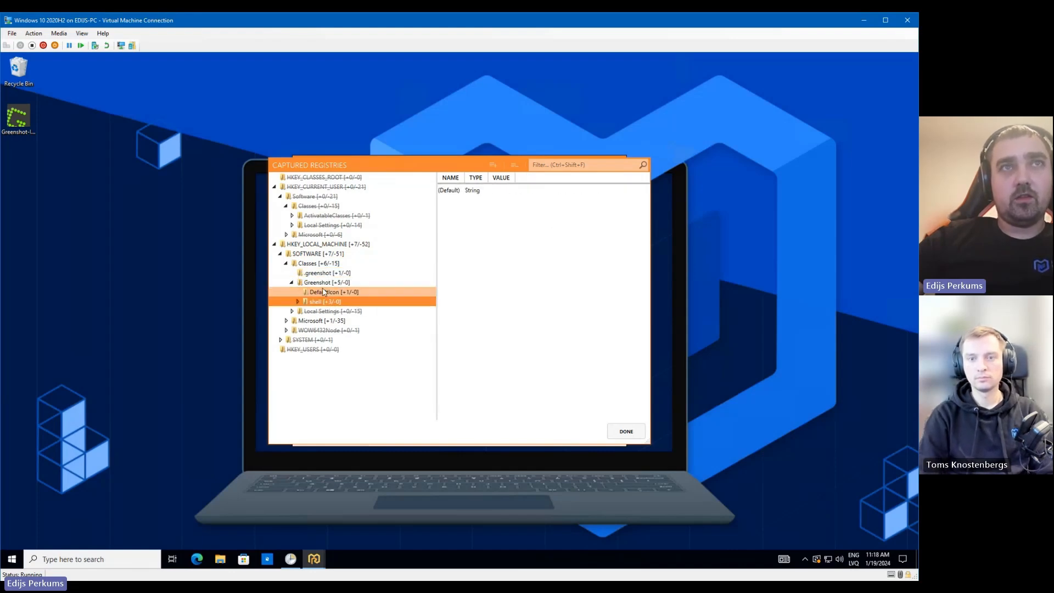
pyautogui.click(347, 312)
pyautogui.click(347, 311)
# Check the Run key under HKEY_LOCAL_MACHINE\SOFTWARE\Microsoft\Windows\CurrentVersion and finish the registry cleanup
pyautogui.doubleClick(351, 340)
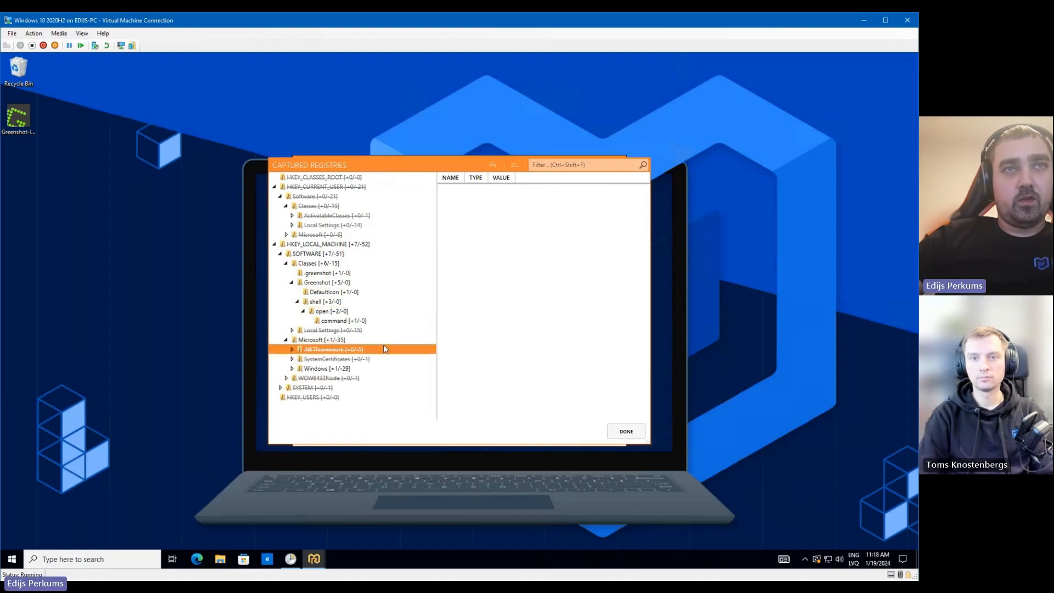
pyautogui.click(371, 358)
pyautogui.press('Down')
pyautogui.press('Right')
pyautogui.press('Down')
pyautogui.press('Right')
pyautogui.press('Down')
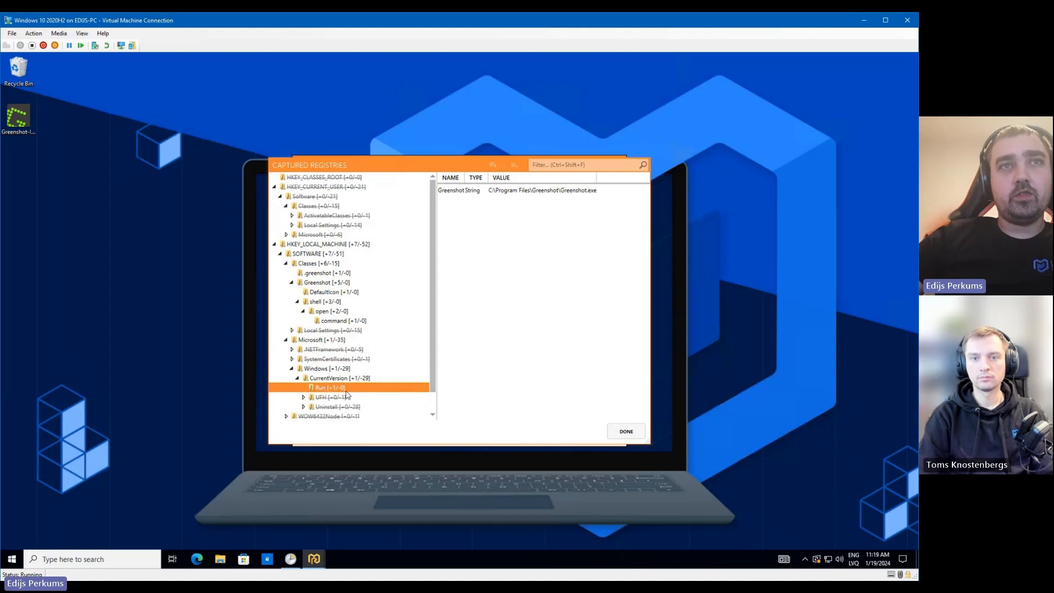
pyautogui.scroll(-1, 351, 387)
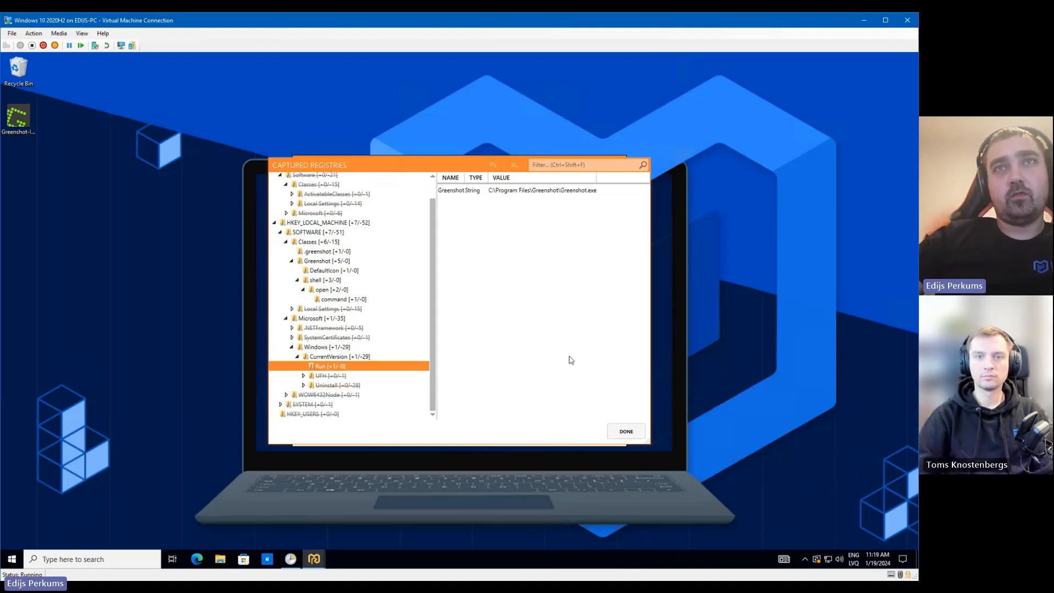
pyautogui.click(622, 433)
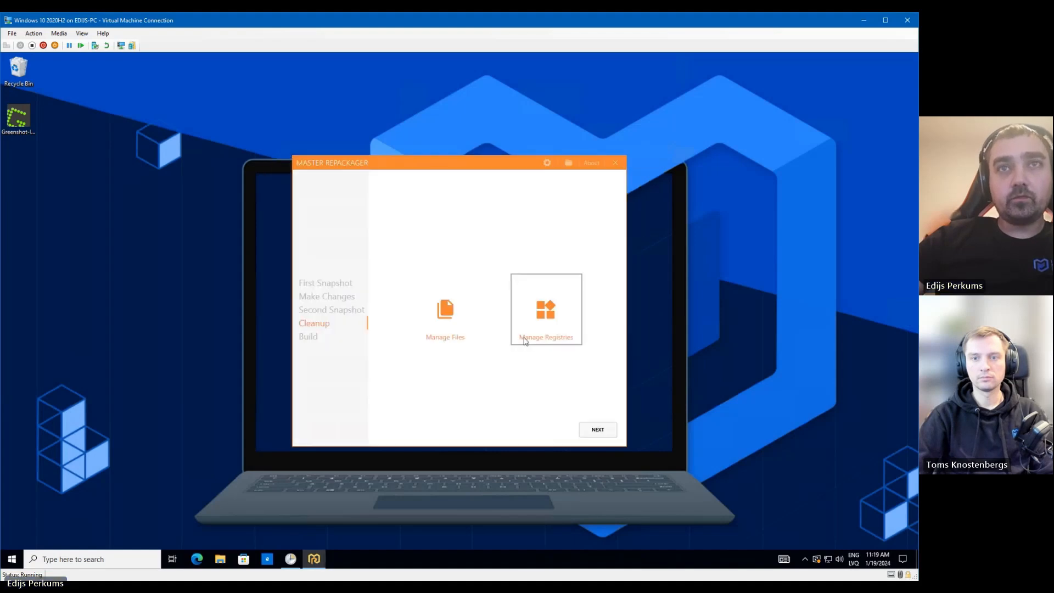
# Build the 64-bit Greenshot 1.2.10.6 MSI with the CAB inside the msi and open its output folder
pyautogui.click(596, 427)
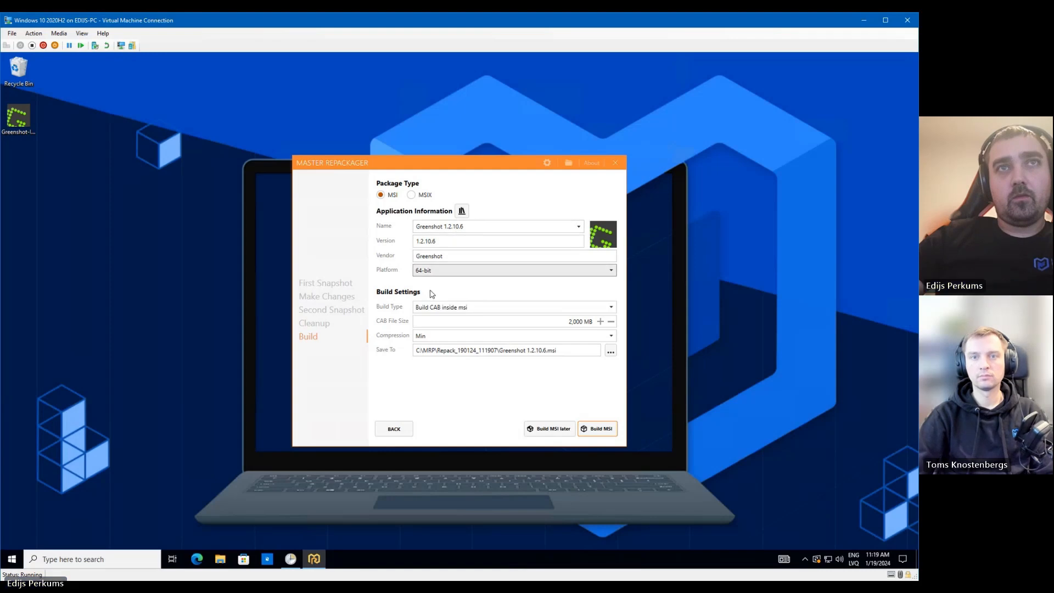
pyautogui.click(586, 430)
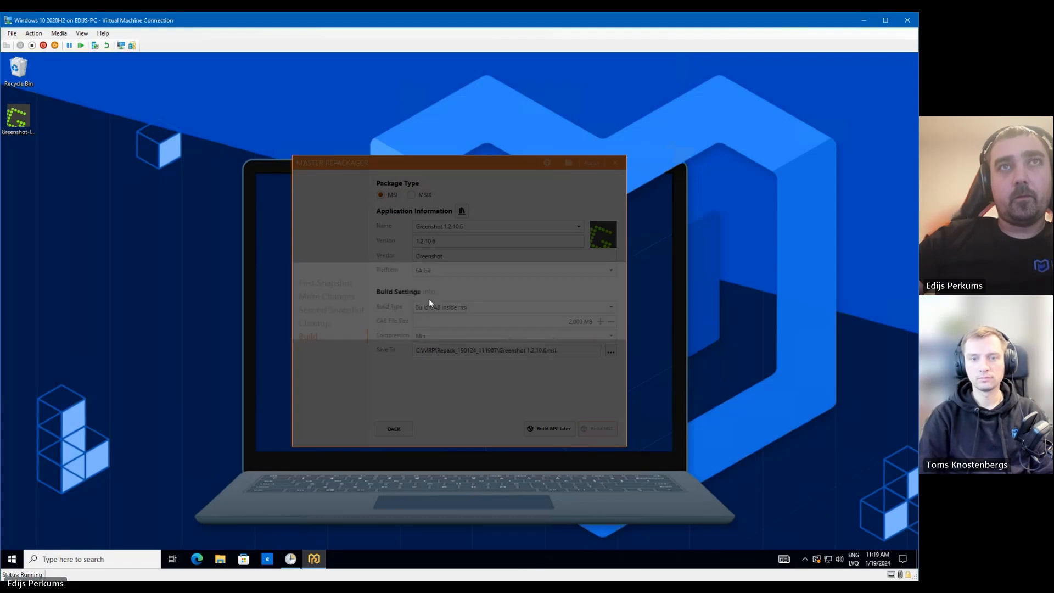
pyautogui.click(504, 327)
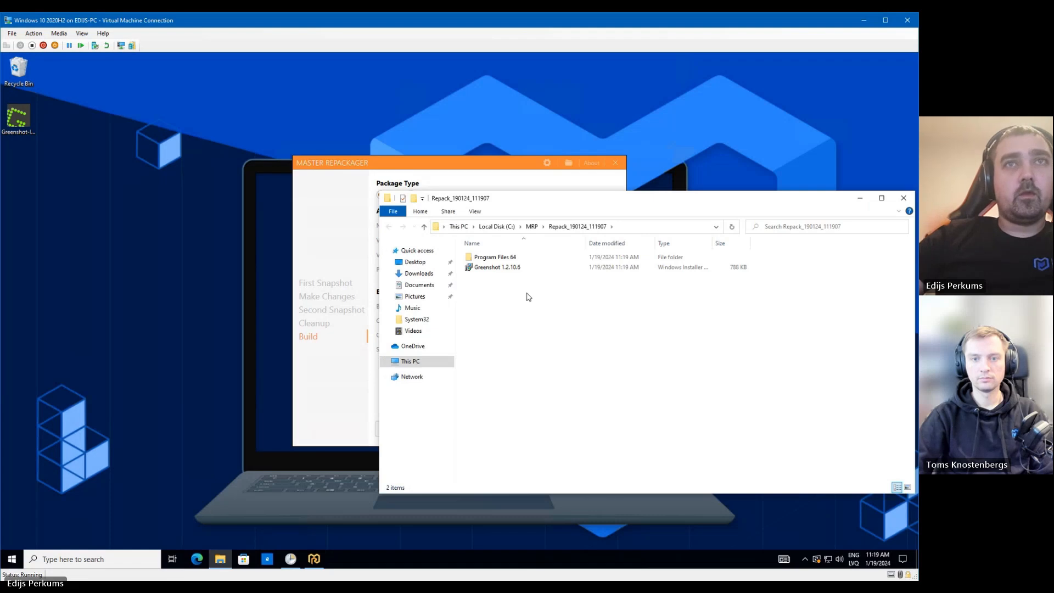
# Open the built Greenshot 1.2.10.6 MSI from the repack folder for editing in Master Packager
pyautogui.moveTo(551, 198); pyautogui.dragTo(402, 178)
pyautogui.click(327, 247)
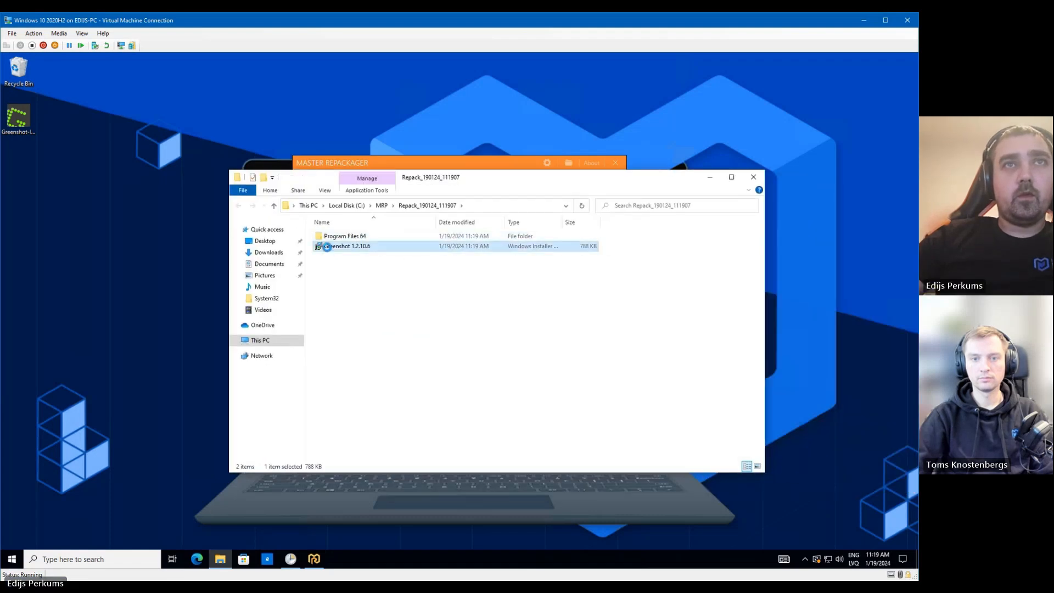
pyautogui.rightClick(328, 247)
pyautogui.click(367, 257)
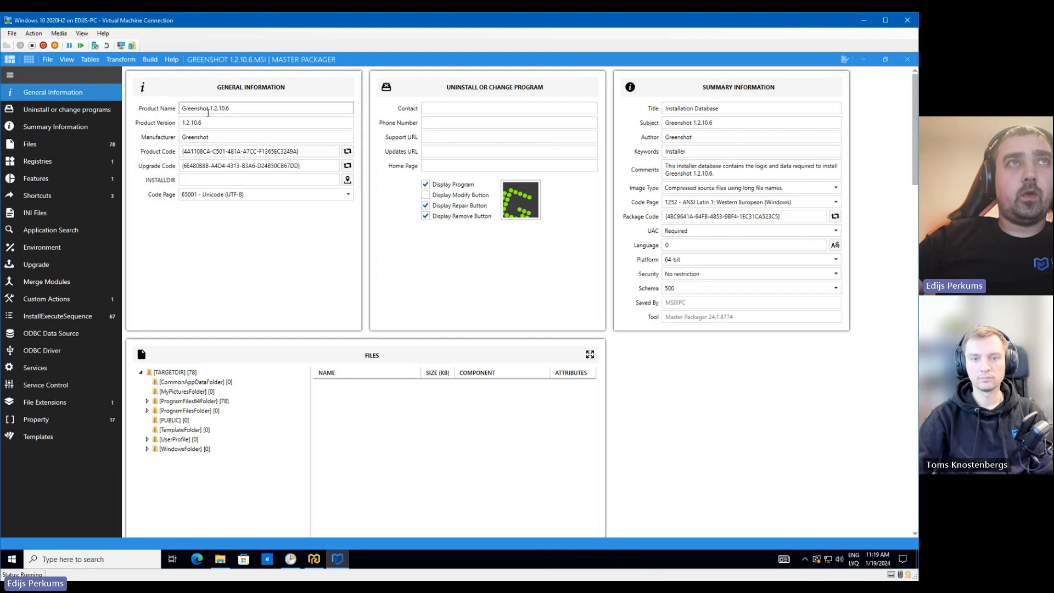
# Review the files, shortcuts and file extensions contained in the Greenshot MSI
pyautogui.click(71, 142)
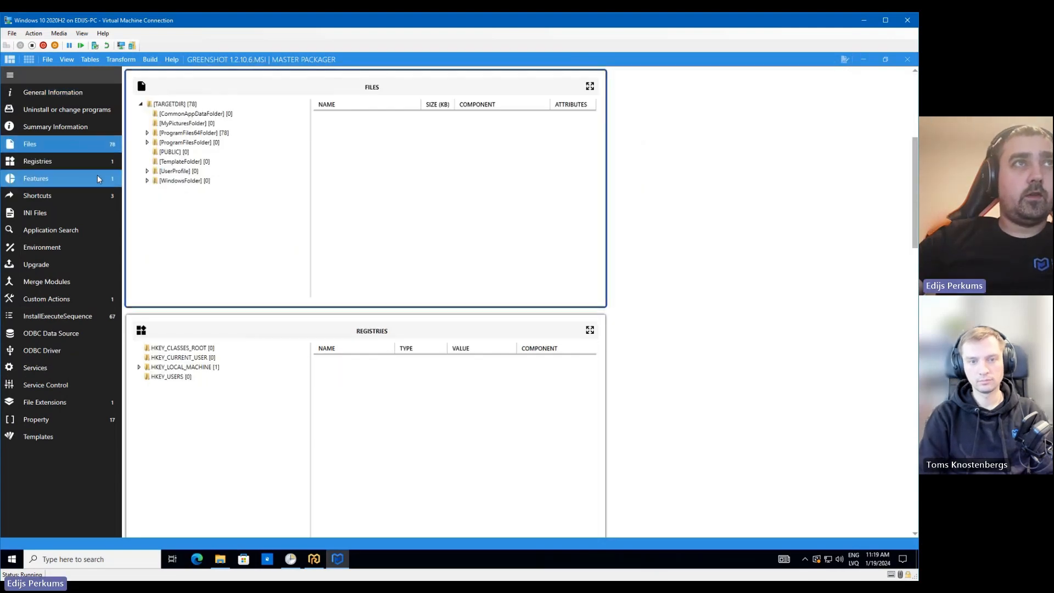
pyautogui.click(77, 194)
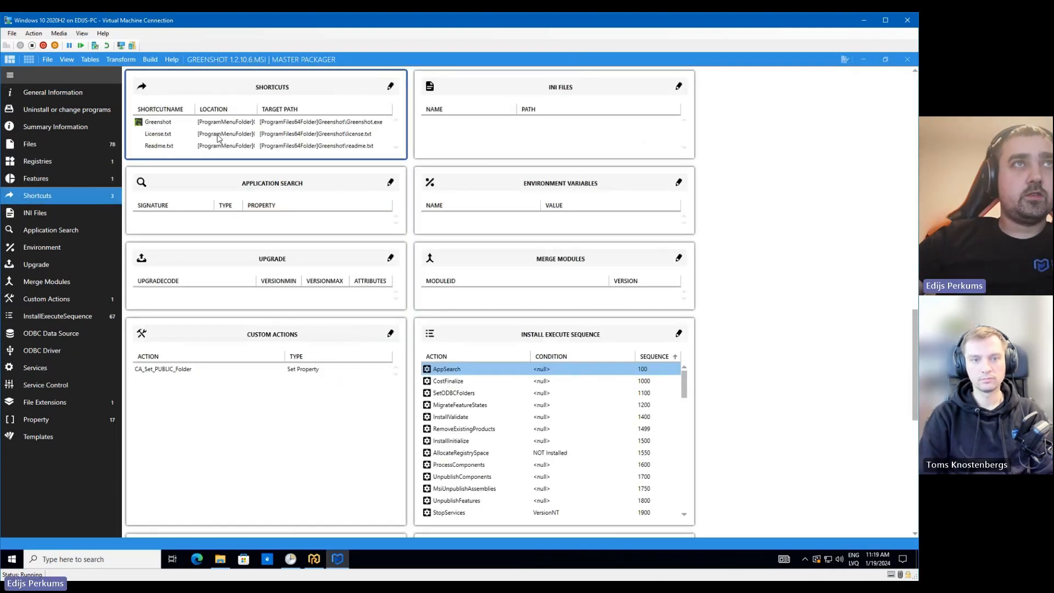
pyautogui.click(86, 403)
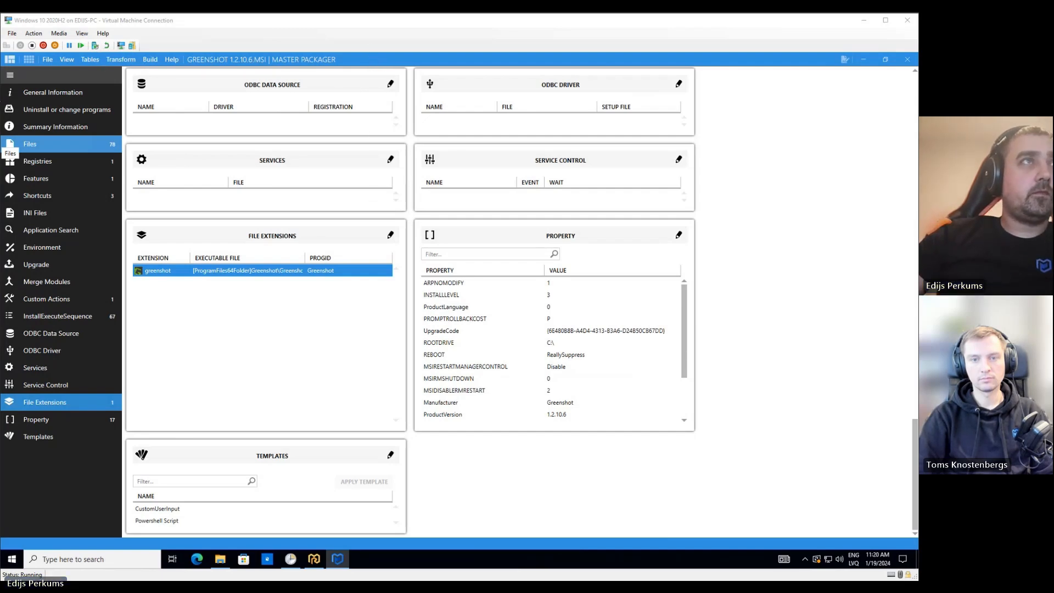
# Close Master Repackager and install Master Packager Dev 1.0.7 from an installer placed on the desktop
pyautogui.click(864, 59)
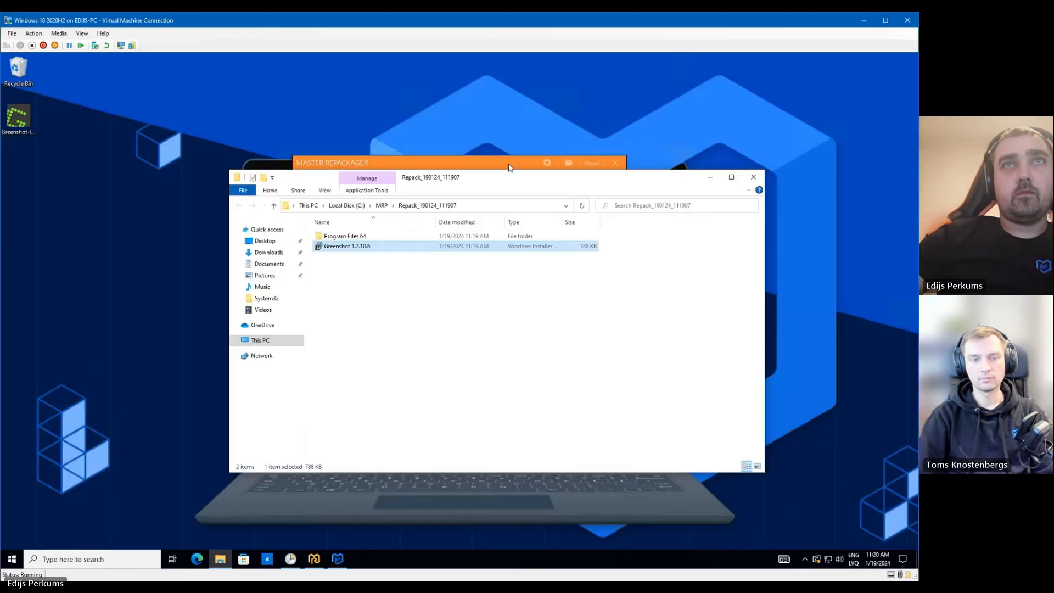
pyautogui.click(616, 163)
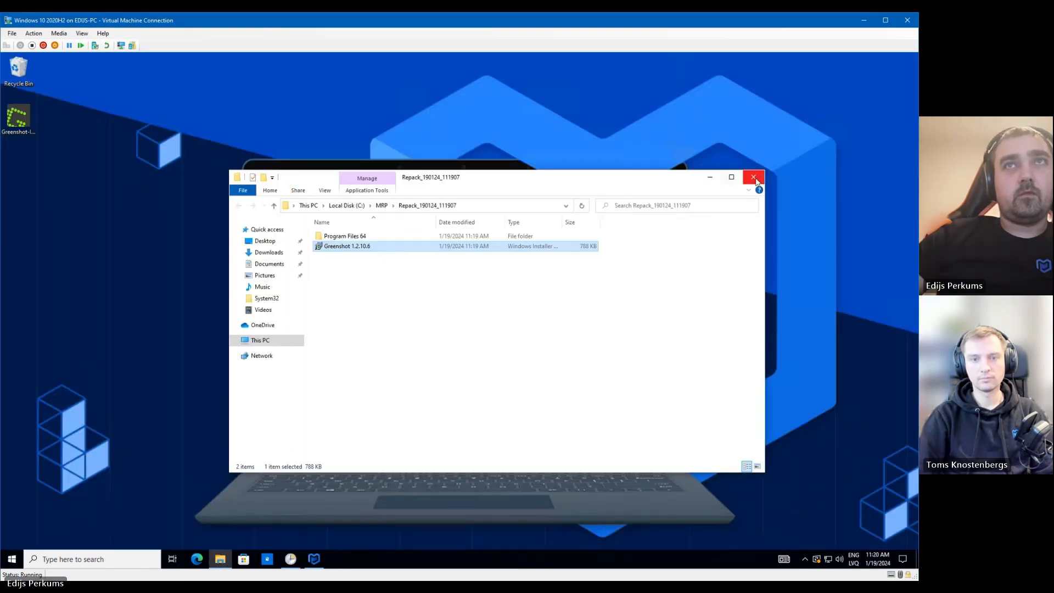
pyautogui.click(89, 256)
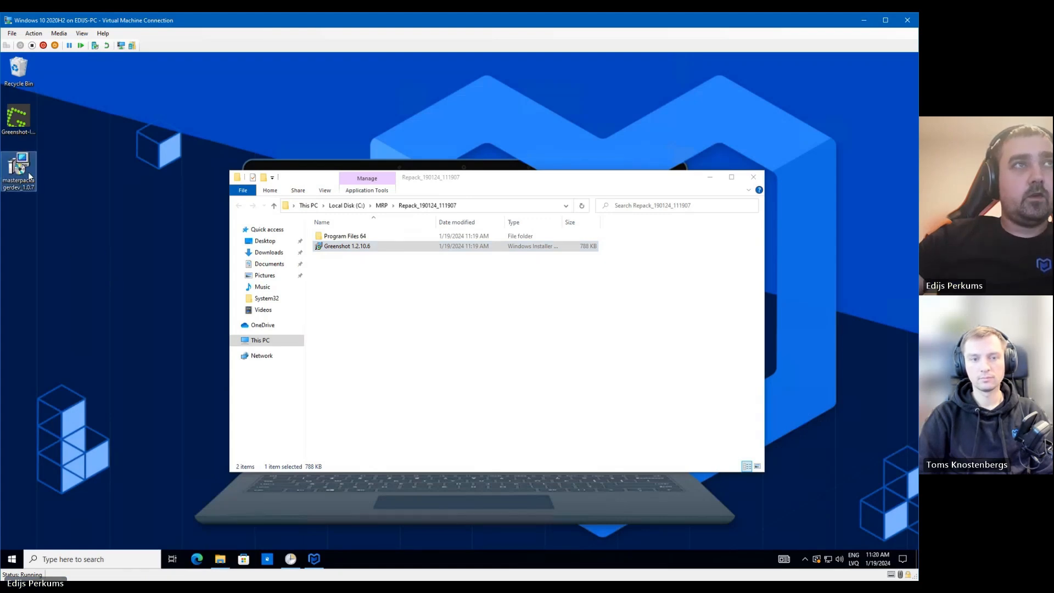
pyautogui.doubleClick(28, 173)
pyautogui.click(571, 377)
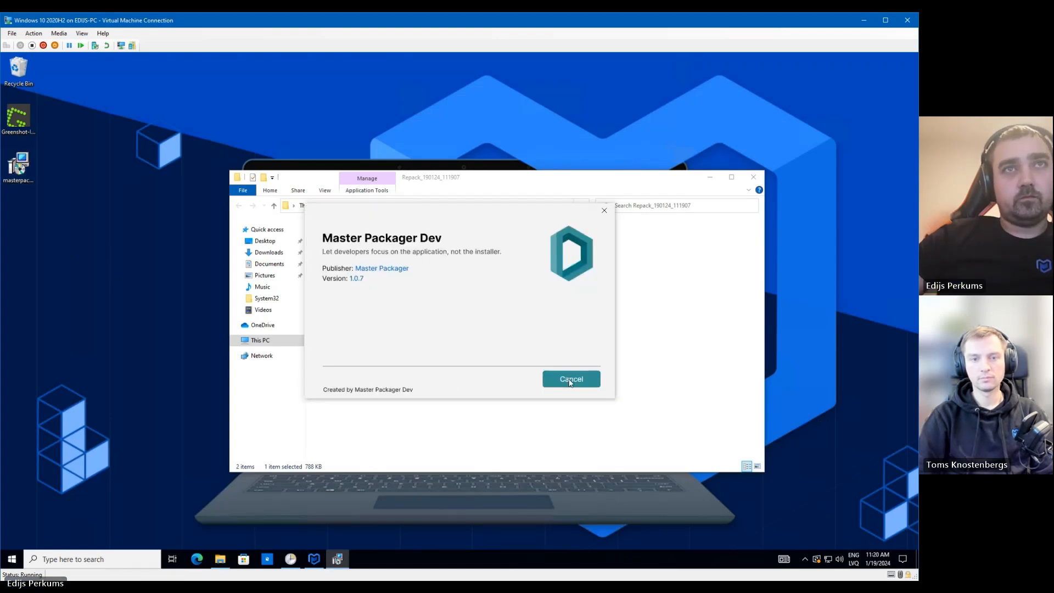
pyautogui.click(395, 373)
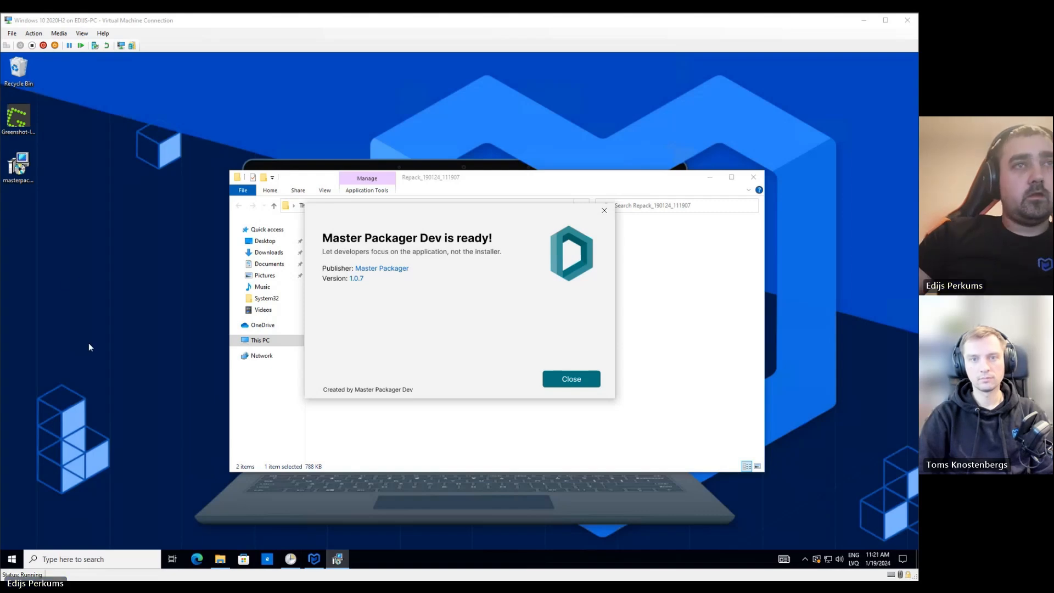
# Close the finished Master Packager Dev setup and install Notepad++ v8.5.5 in English without running it at the end
pyautogui.click(113, 432)
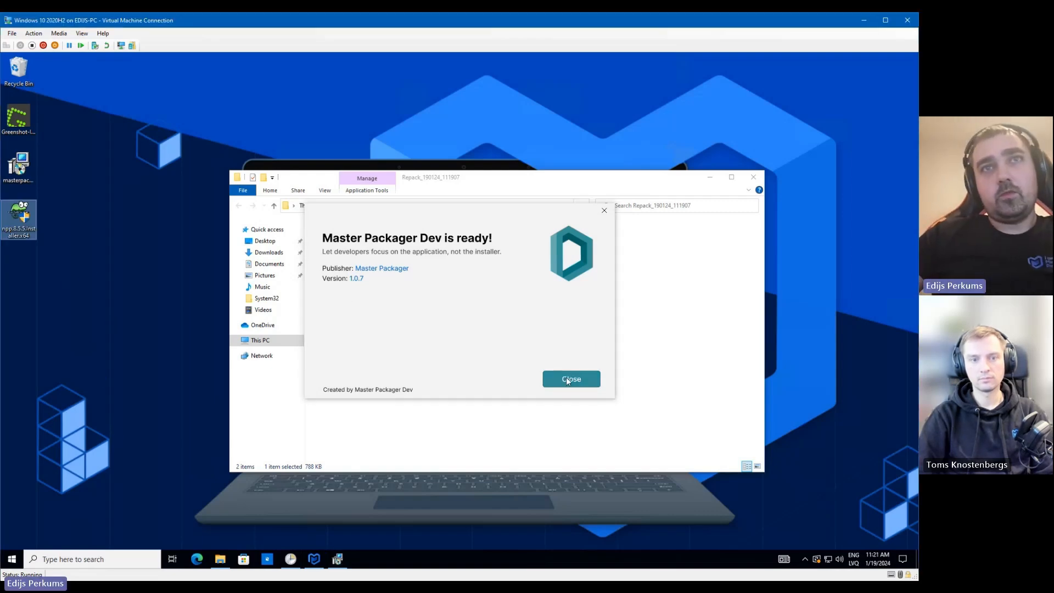
pyautogui.click(571, 379)
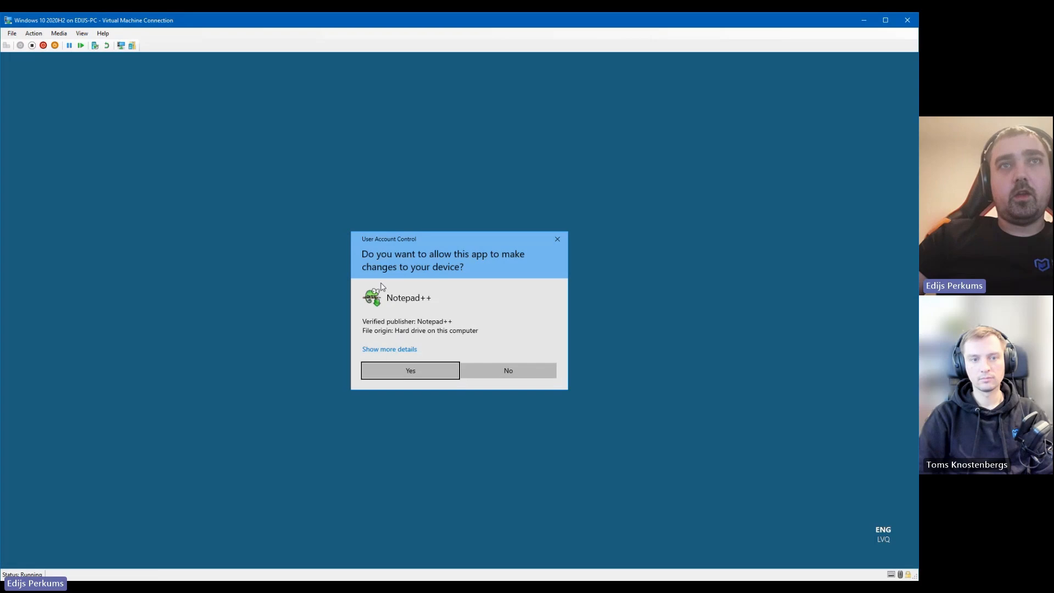
pyautogui.click(410, 370)
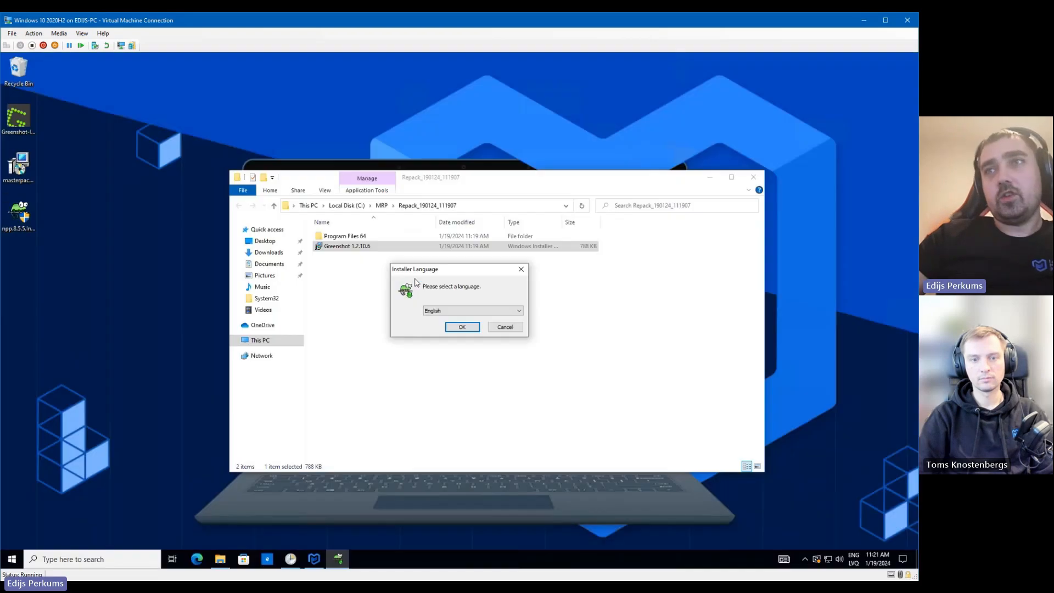
pyautogui.click(463, 328)
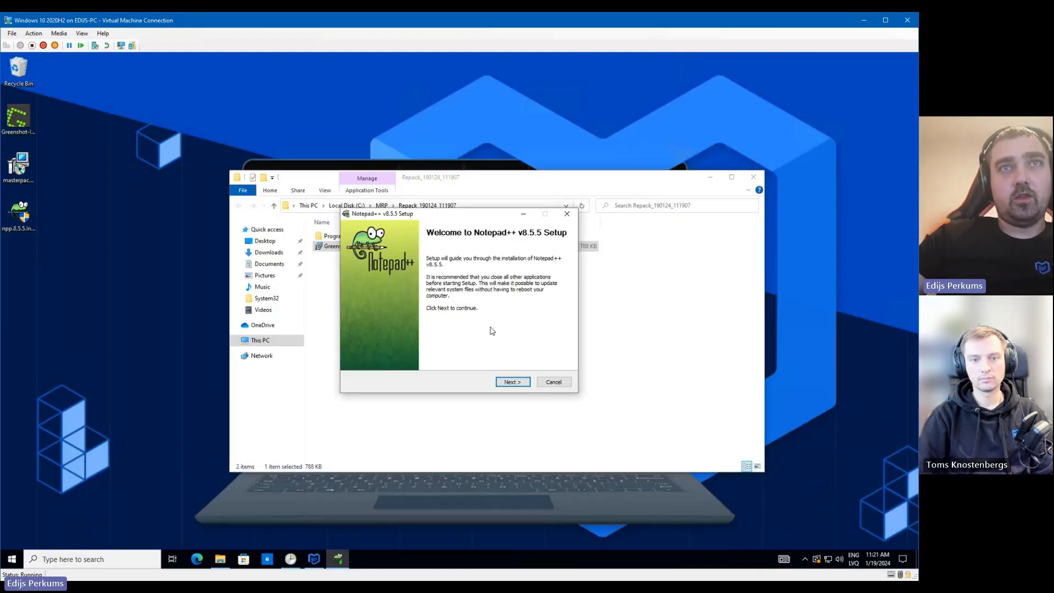
pyautogui.click(513, 383)
pyautogui.click(511, 382)
pyautogui.click(512, 383)
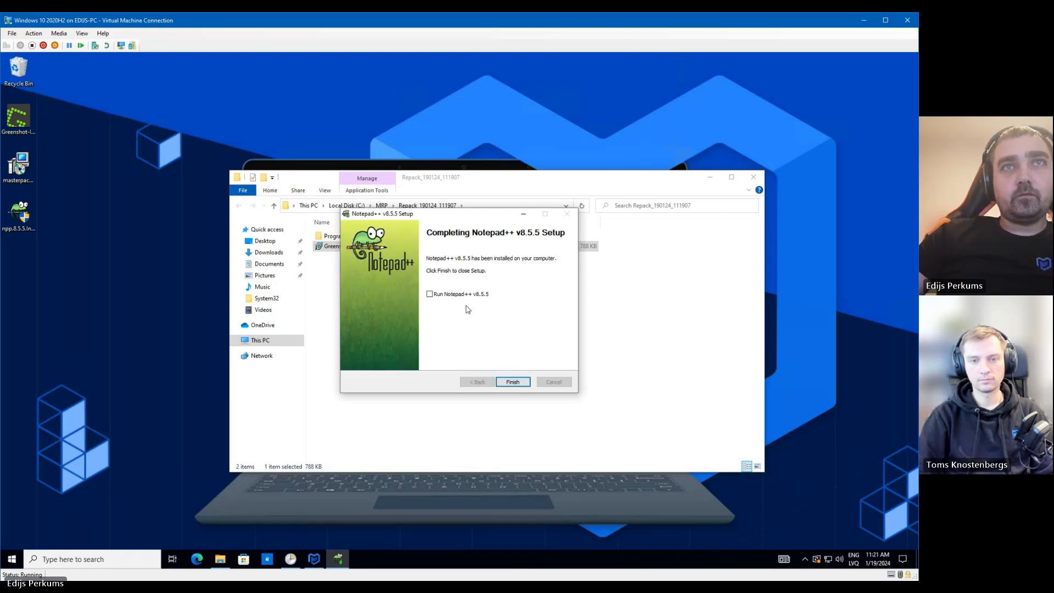
pyautogui.click(512, 381)
# Create a new text document with the default name in the Repack_190124_111907 folder
pyautogui.rightClick(396, 296)
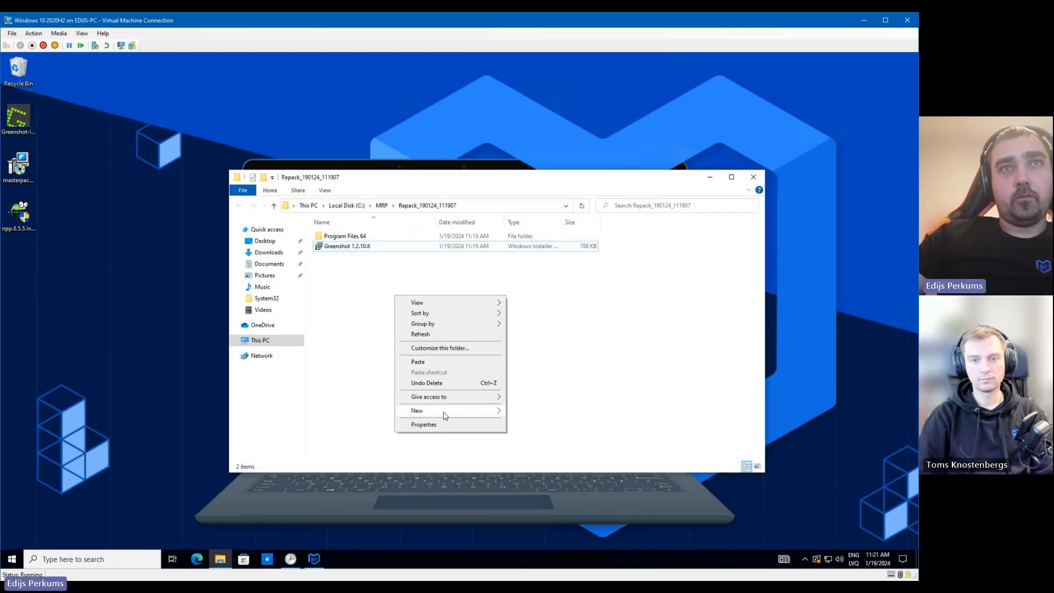
pyautogui.moveTo(444, 411)
pyautogui.click(540, 457)
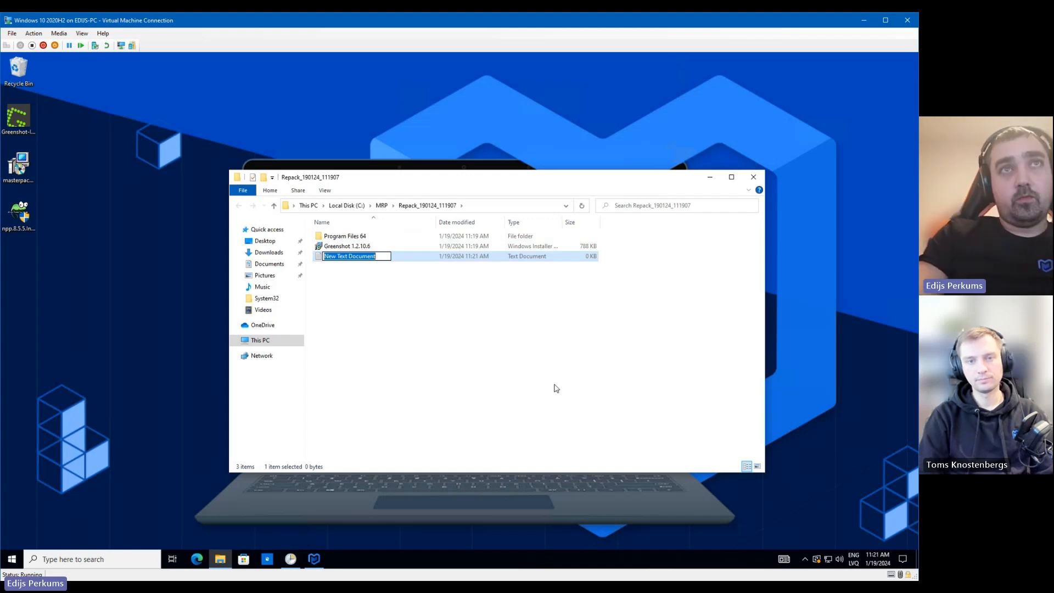
pyautogui.press('Return')
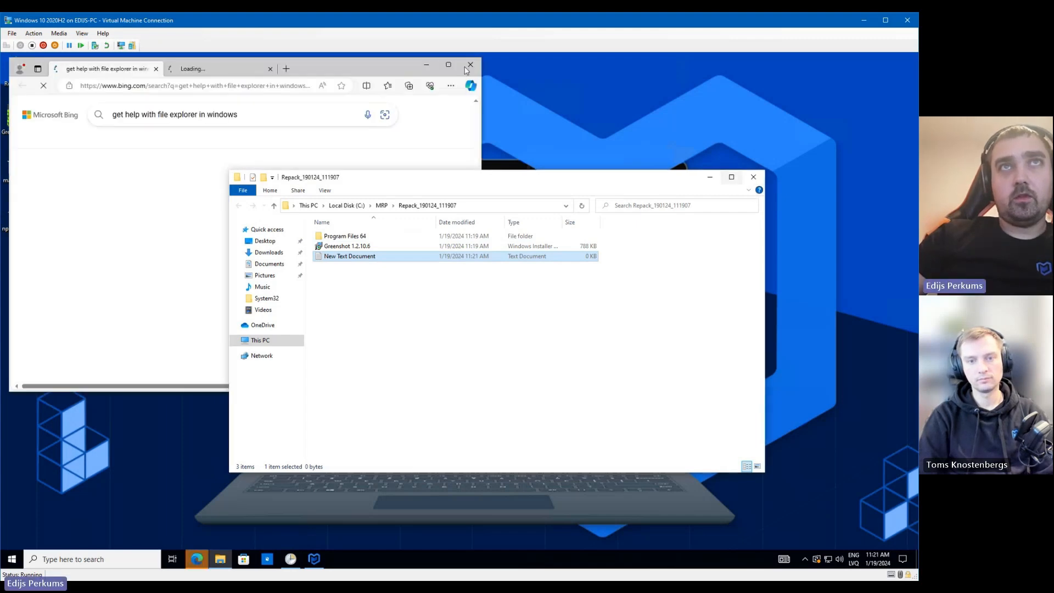
# Close the stray browser help window and turn on file name extensions in the repack folder
pyautogui.click(470, 65)
pyautogui.click(750, 191)
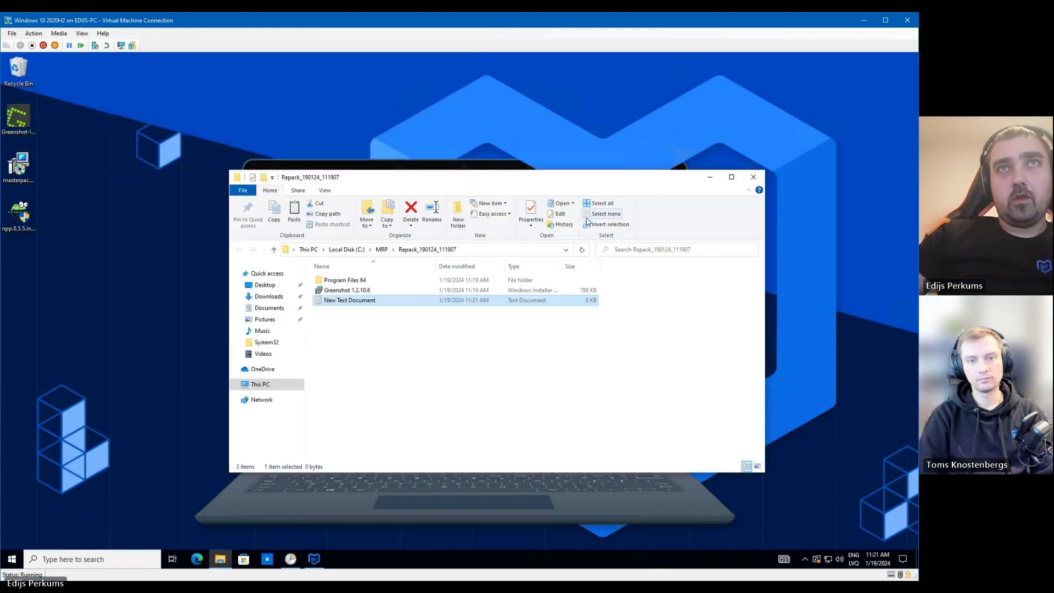
pyautogui.click(610, 214)
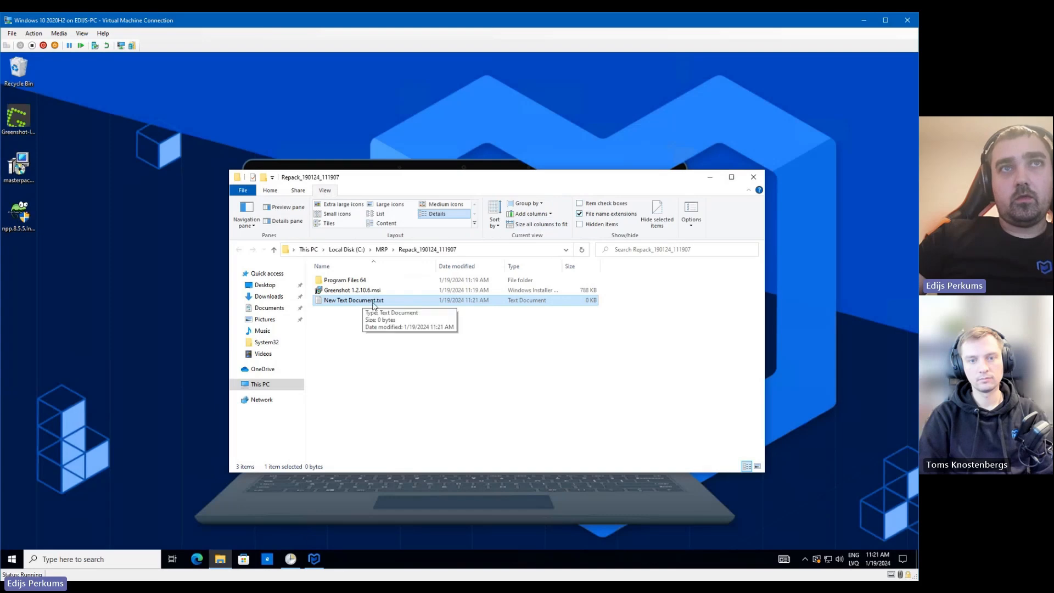
# Rename the new text document as greenshot.json, accepting the extension change
pyautogui.click(384, 301)
pyautogui.write('g')
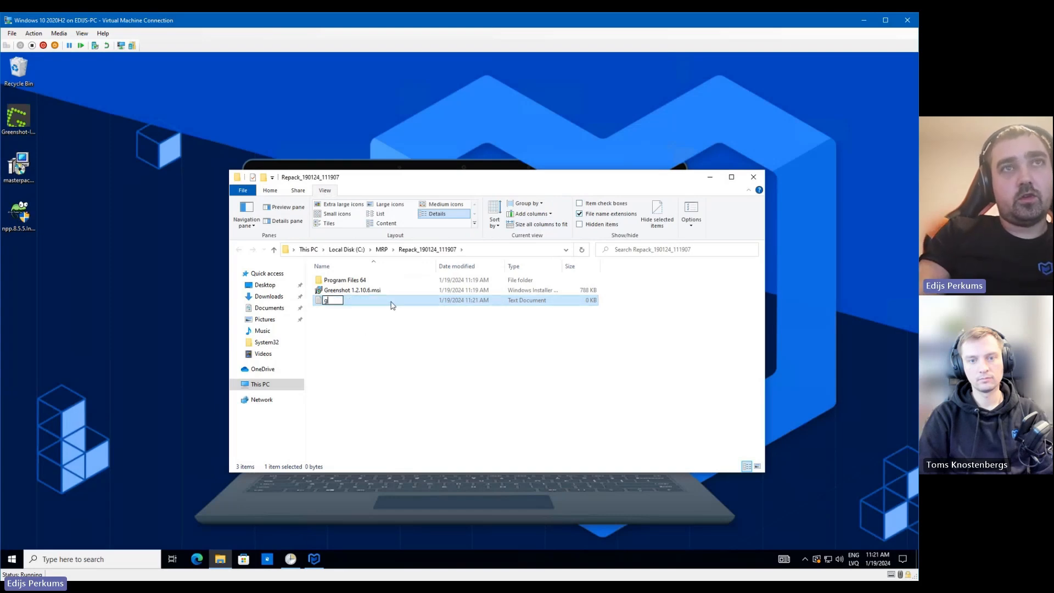
pyautogui.write('reenshot.json')
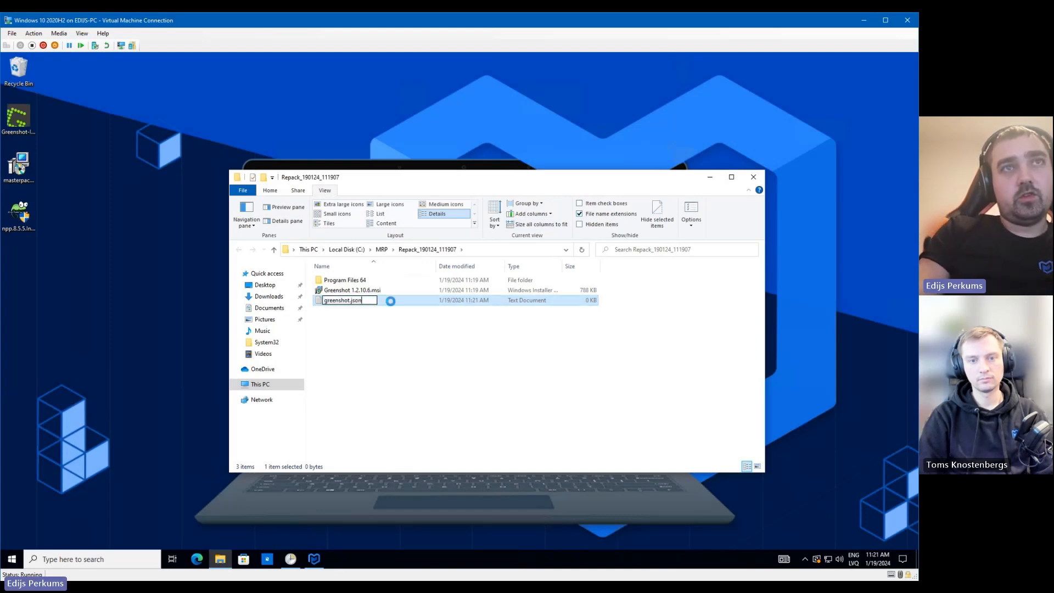
pyautogui.press('Return')
pyautogui.click(501, 309)
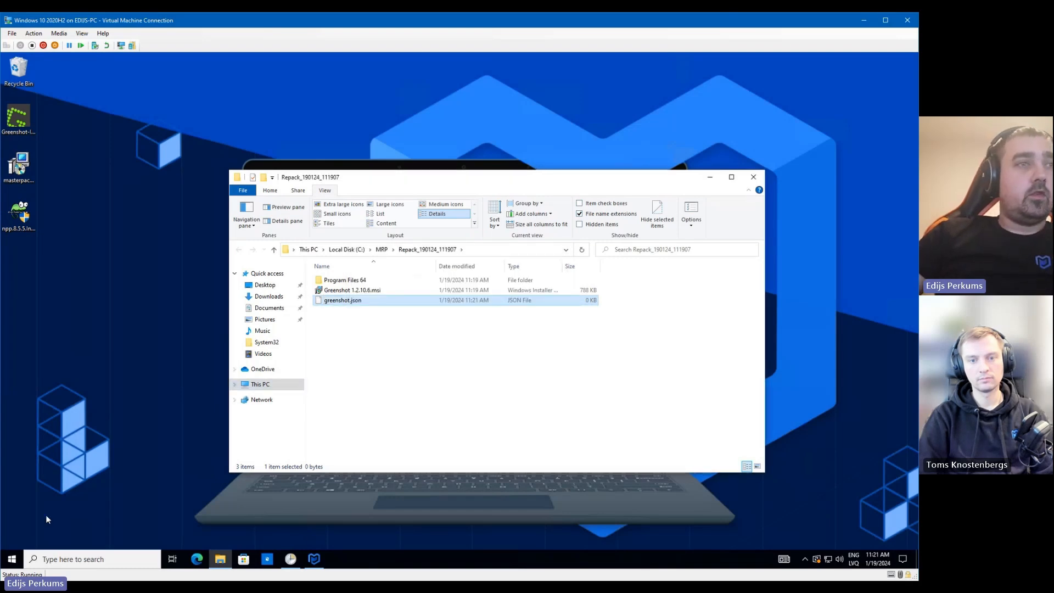
# Open the Master Packager Dev documentation from its installed program group
pyautogui.click(11, 559)
pyautogui.scroll(-5, 97, 358)
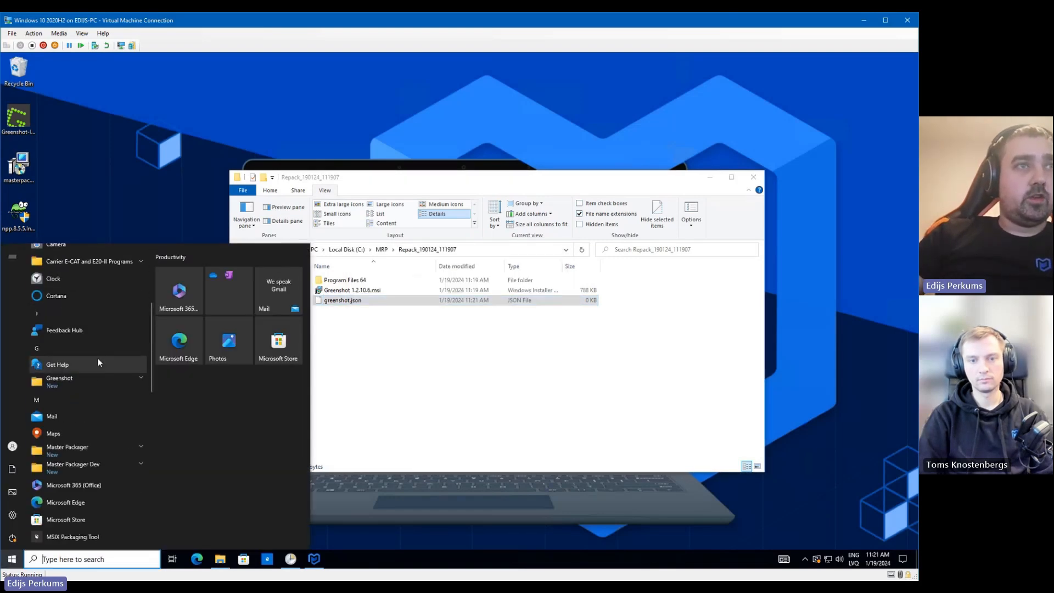
pyautogui.scroll(-3, 98, 357)
pyautogui.click(90, 370)
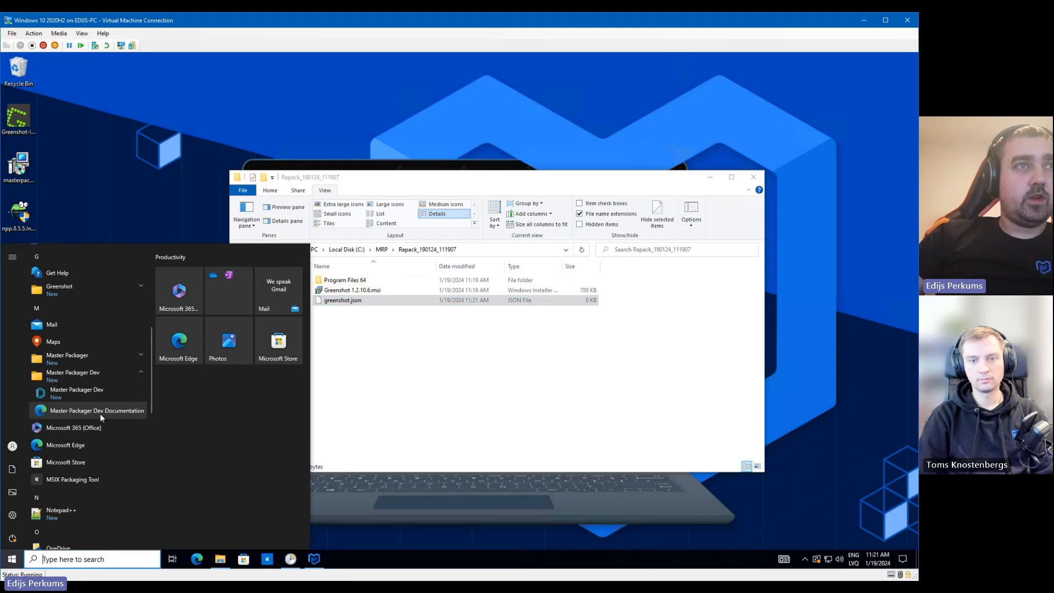
pyautogui.click(97, 411)
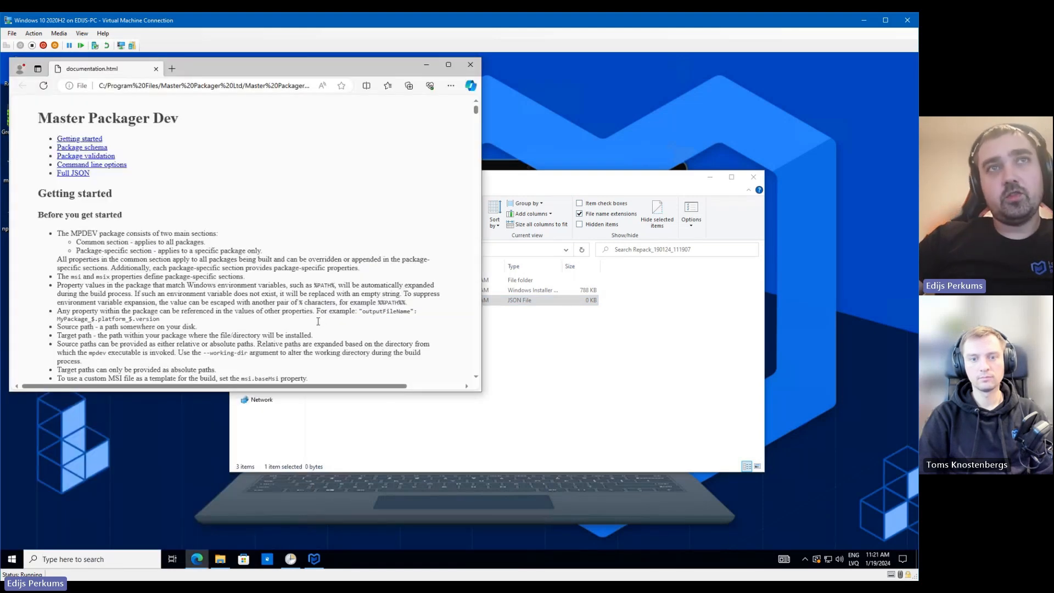
# Copy the entire JSON code of the package example in the documentation's Getting started section
pyautogui.scroll(-5, 366, 215)
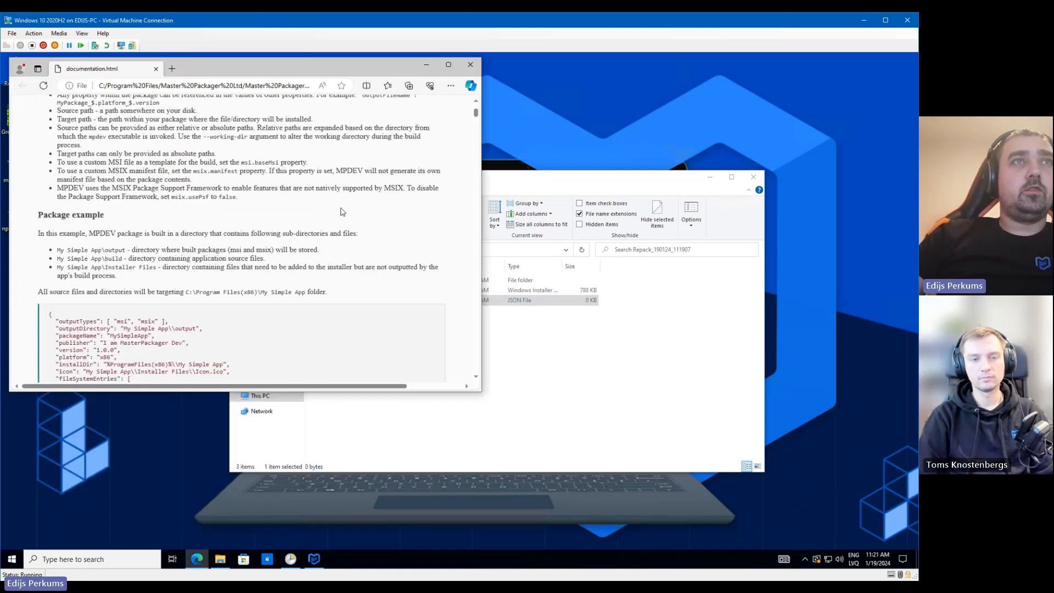
pyautogui.scroll(-2, 227, 154)
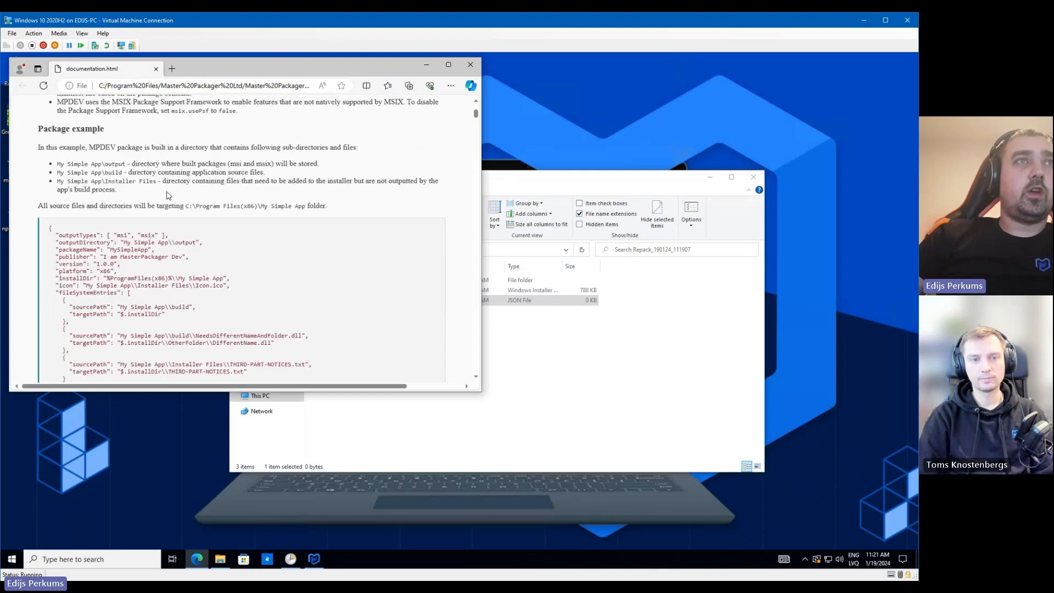
pyautogui.scroll(-3, 168, 196)
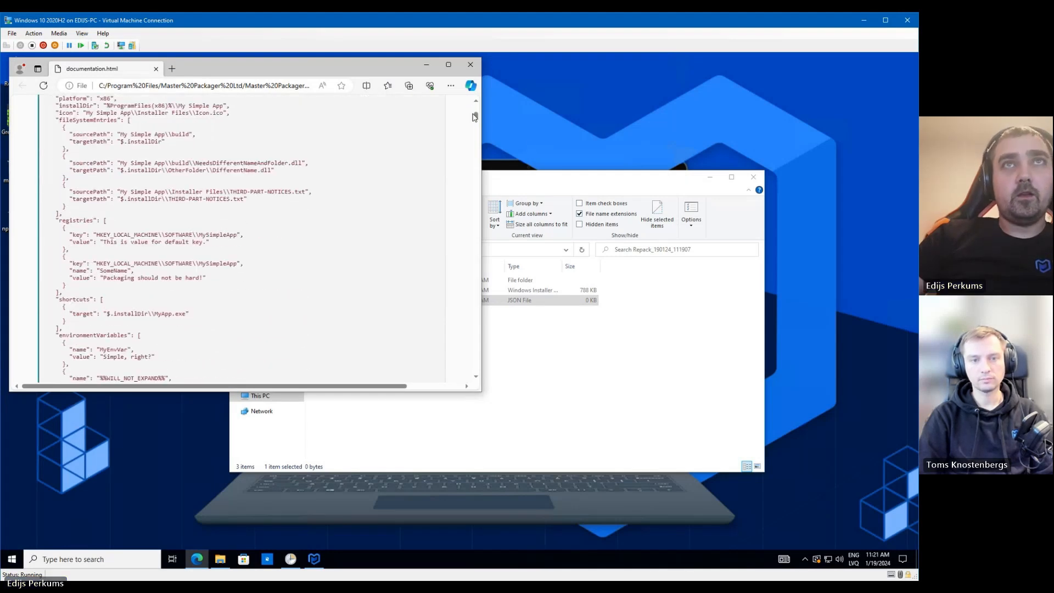
pyautogui.scroll(-8, 205, 261)
pyautogui.scroll(5, 156, 182)
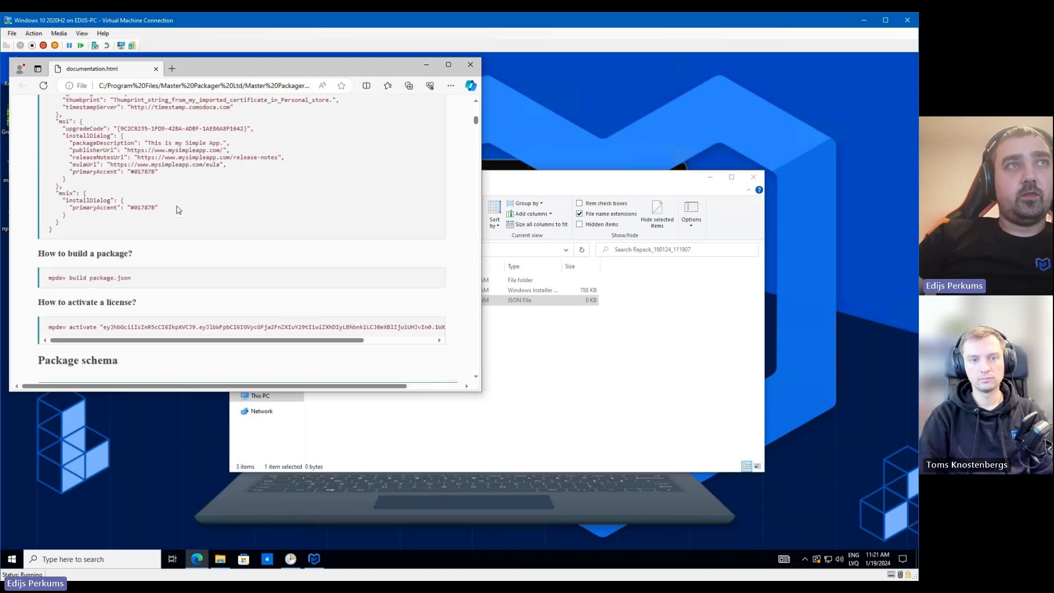
pyautogui.scroll(-3, 156, 182)
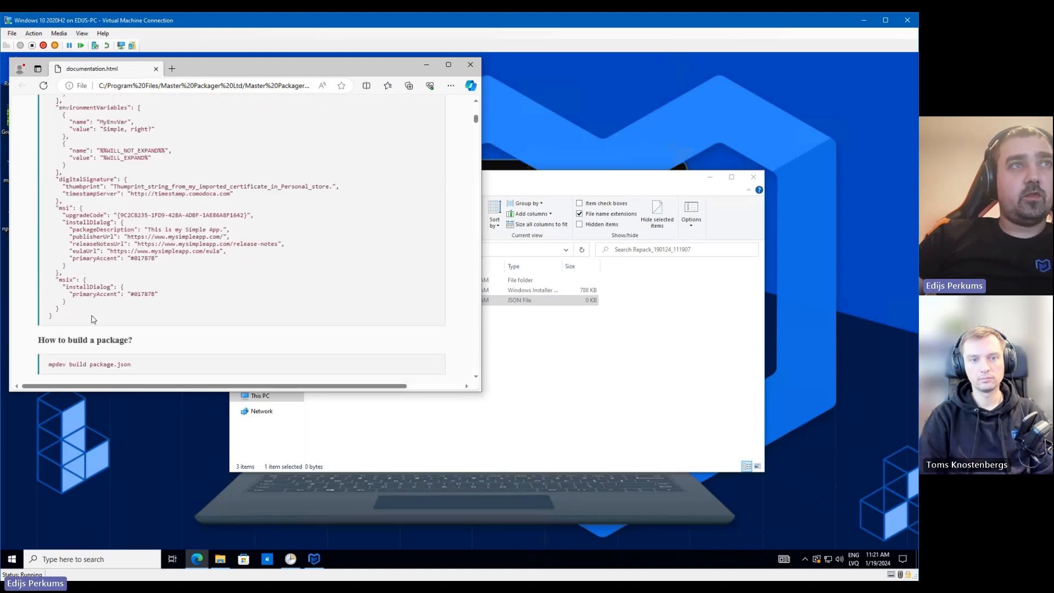
pyautogui.moveTo(91, 319); pyautogui.dragTo(48, 176)
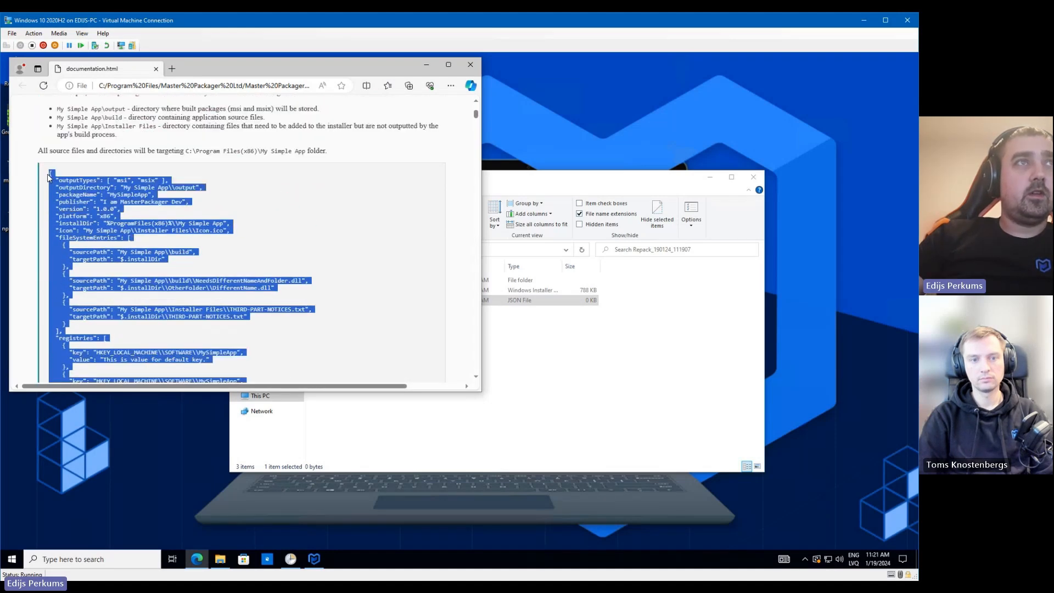
pyautogui.rightClick(121, 185)
pyautogui.click(137, 193)
# Open greenshot.json from the repack folder in Notepad++, maximize the editor and paste the copied package example
pyautogui.click(582, 334)
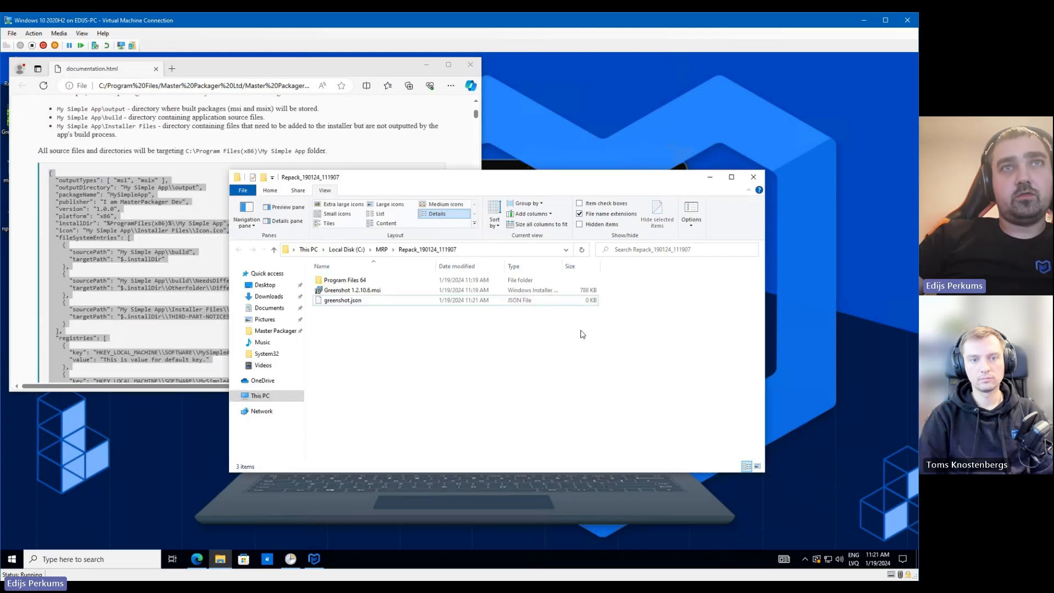
pyautogui.rightClick(332, 300)
pyautogui.click(355, 314)
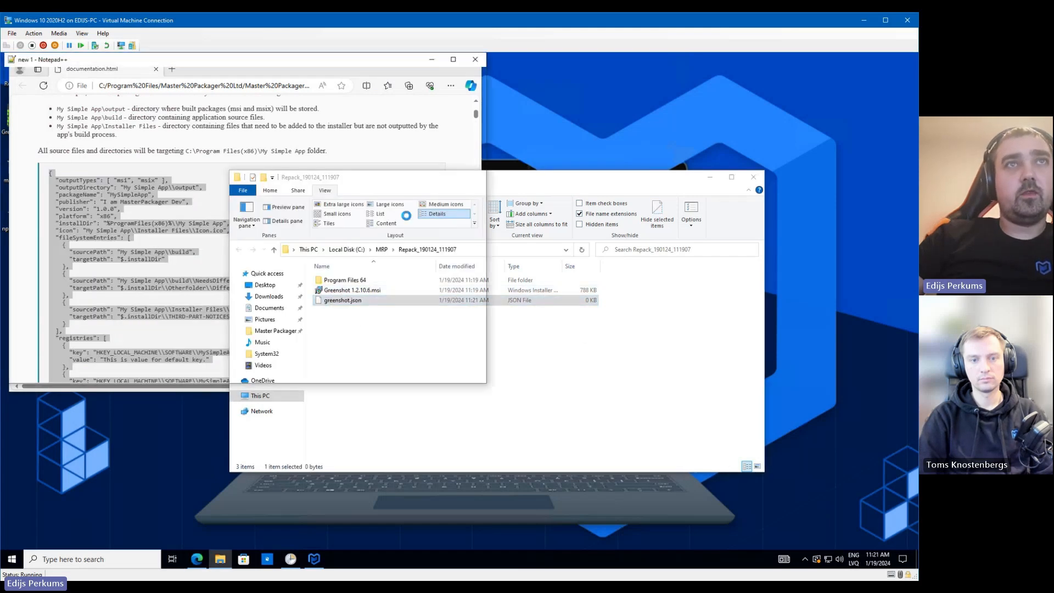
pyautogui.click(467, 332)
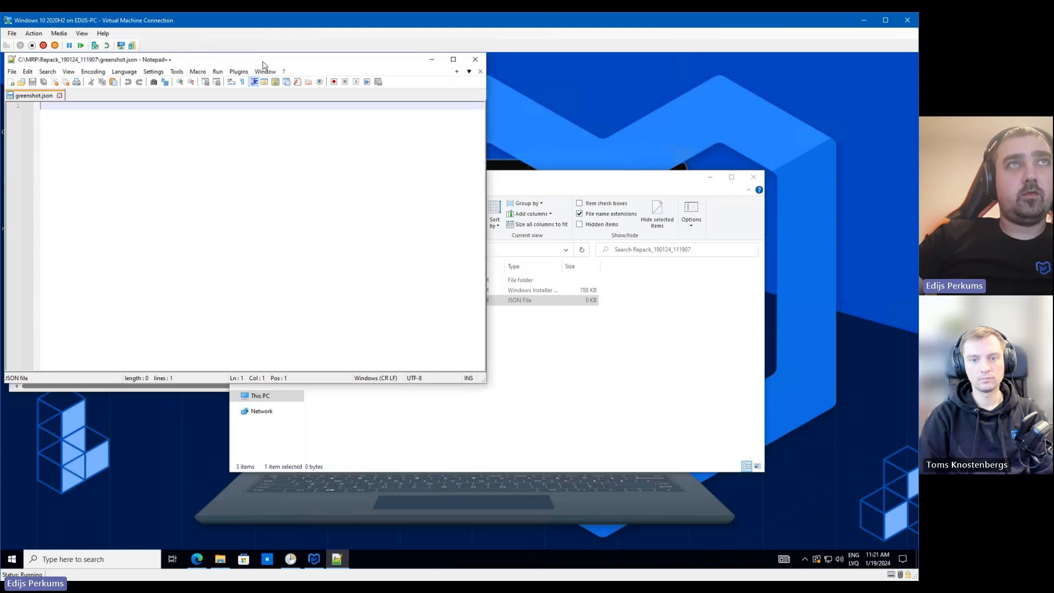
pyautogui.moveTo(257, 61); pyautogui.dragTo(398, 80)
pyautogui.doubleClick(399, 81)
pyautogui.hotkey('ctrl', 'v')
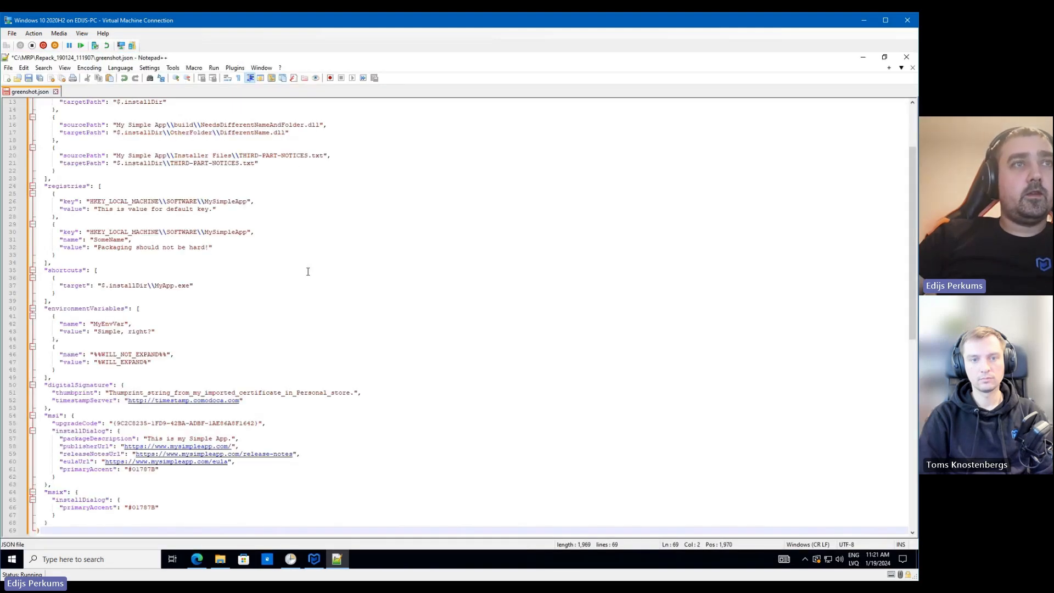
# Shorten outputDirectory to "output" and remove "msix" from outputTypes so that only "msi" is listed
pyautogui.keyDown('ctrl'); pyautogui.scroll(4, 334, 383); pyautogui.keyUp('ctrl')
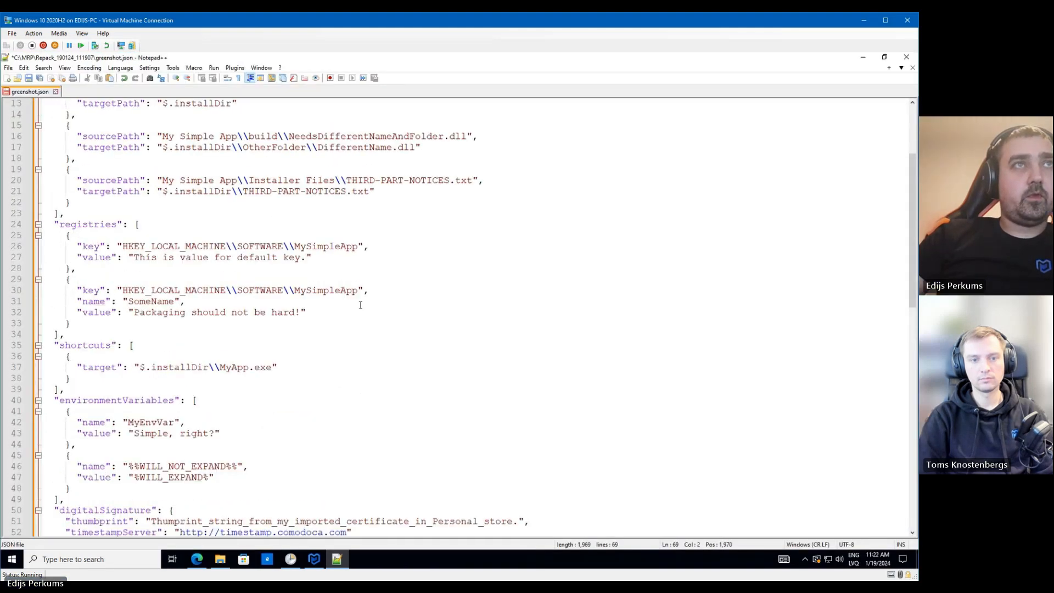
pyautogui.scroll(4, 364, 312)
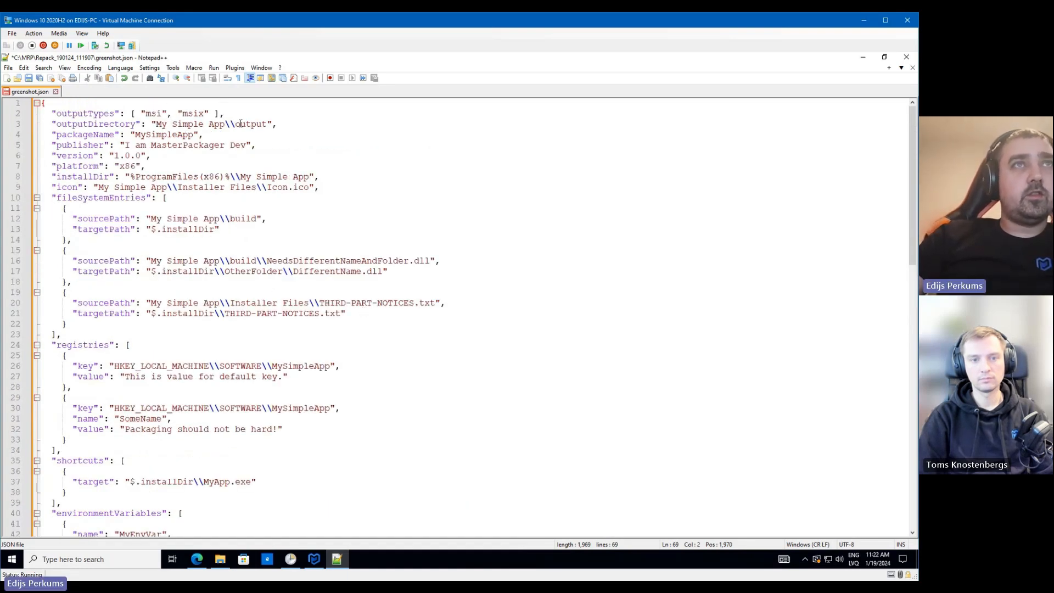
pyautogui.moveTo(237, 123); pyautogui.dragTo(156, 124)
pyautogui.press('BackSpace')
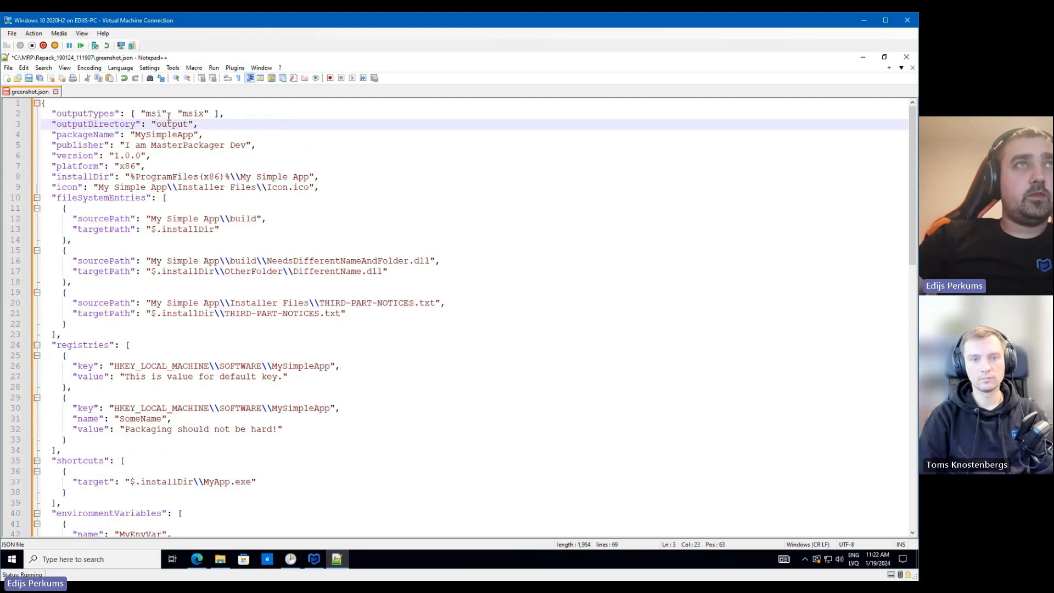
pyautogui.moveTo(169, 117); pyautogui.dragTo(213, 111)
pyautogui.press('BackSpace')
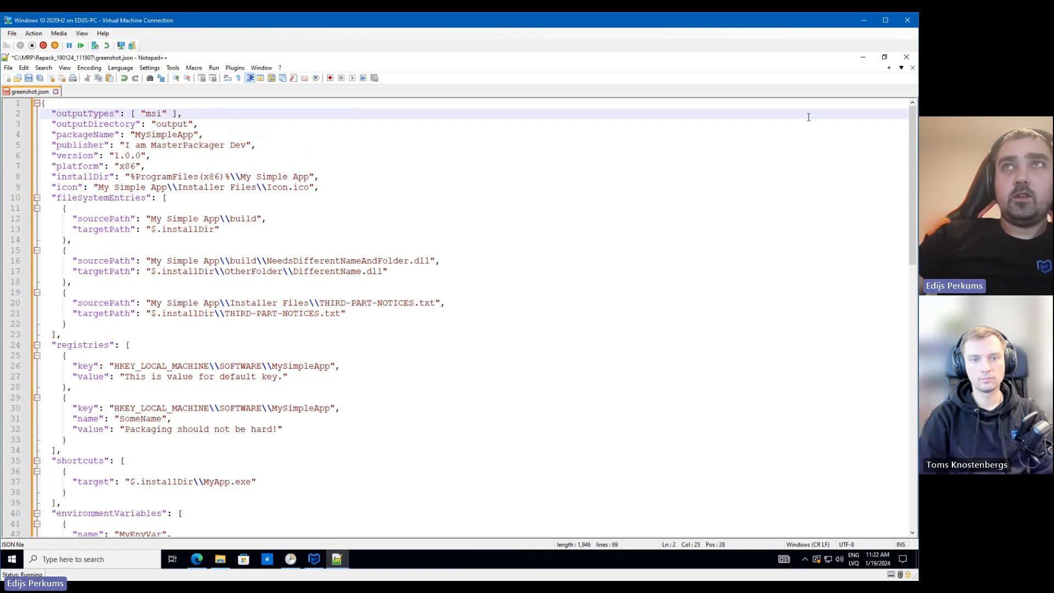
# Copy the Greenshot folder name inside Program Files 64 and use it as both packageName and publisher in greenshot.json
pyautogui.click(220, 559)
pyautogui.doubleClick(338, 280)
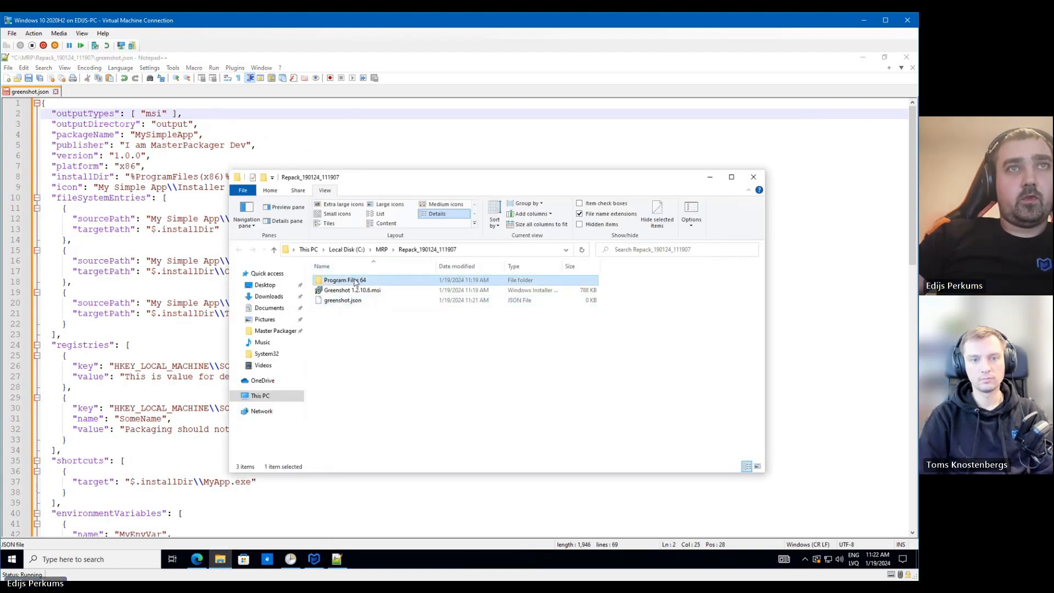
pyautogui.click(341, 284)
pyautogui.doubleClick(162, 135)
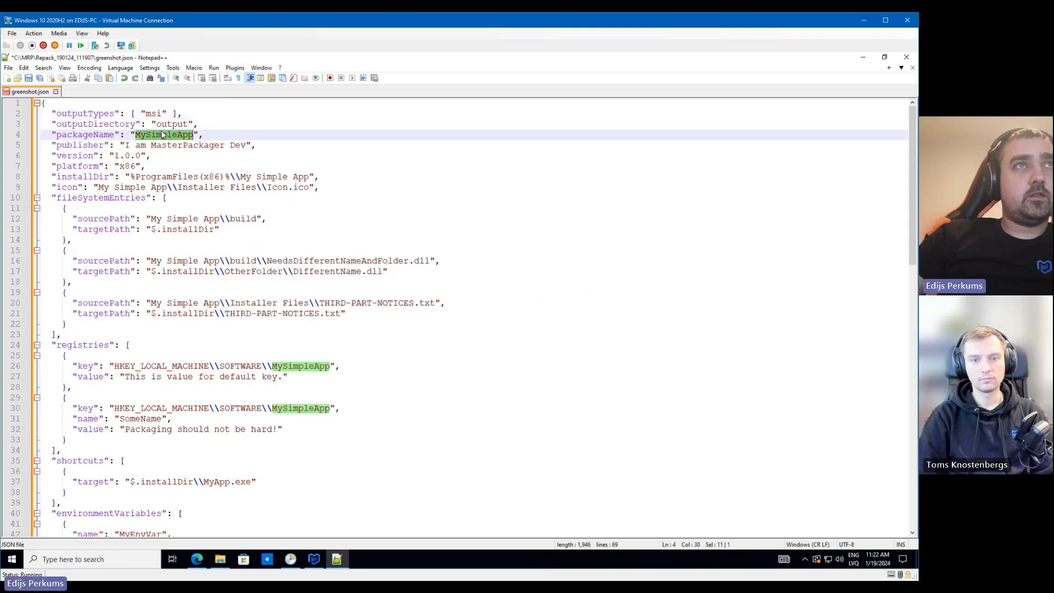
pyautogui.hotkey('ctrl', 'v')
pyautogui.moveTo(125, 145); pyautogui.dragTo(248, 146)
pyautogui.hotkey('ctrl', 'v')
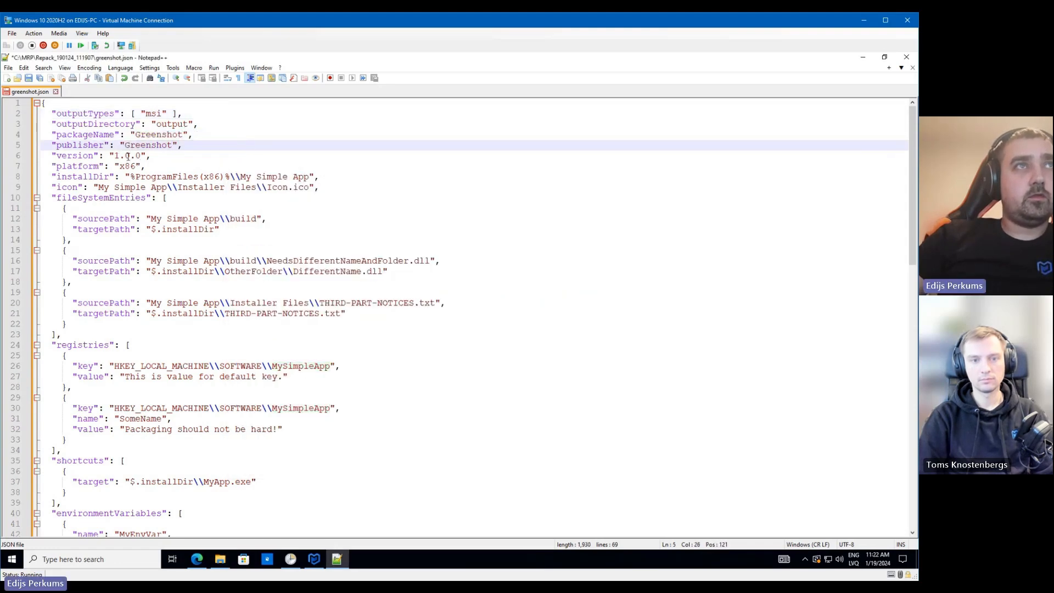
# Set the version to 1.2.10.6, copied from the MSI file name, and the platform to x64
pyautogui.click(221, 558)
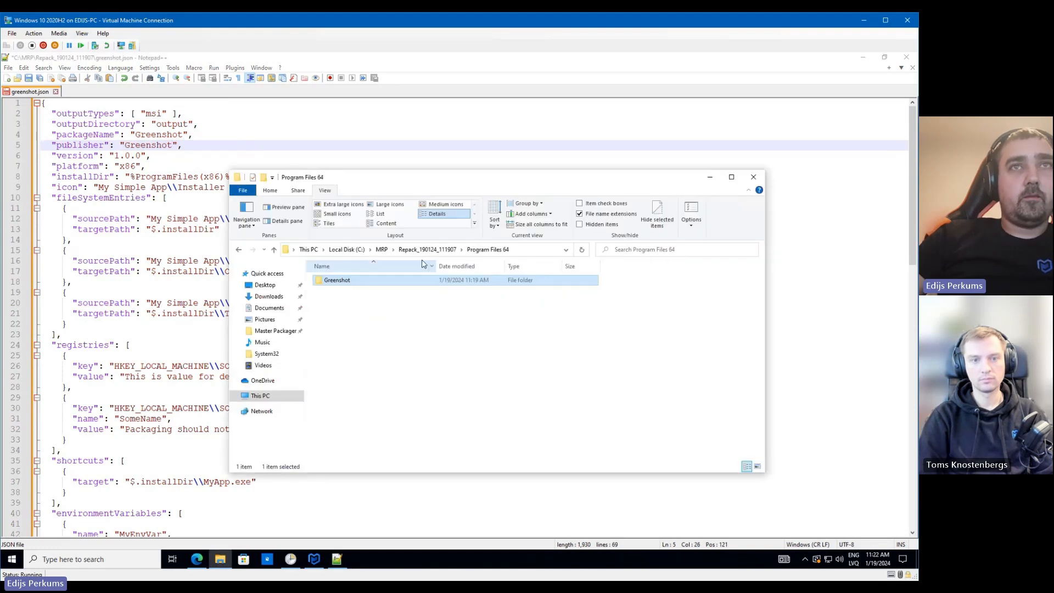
pyautogui.click(431, 249)
pyautogui.click(375, 291)
pyautogui.click(372, 292)
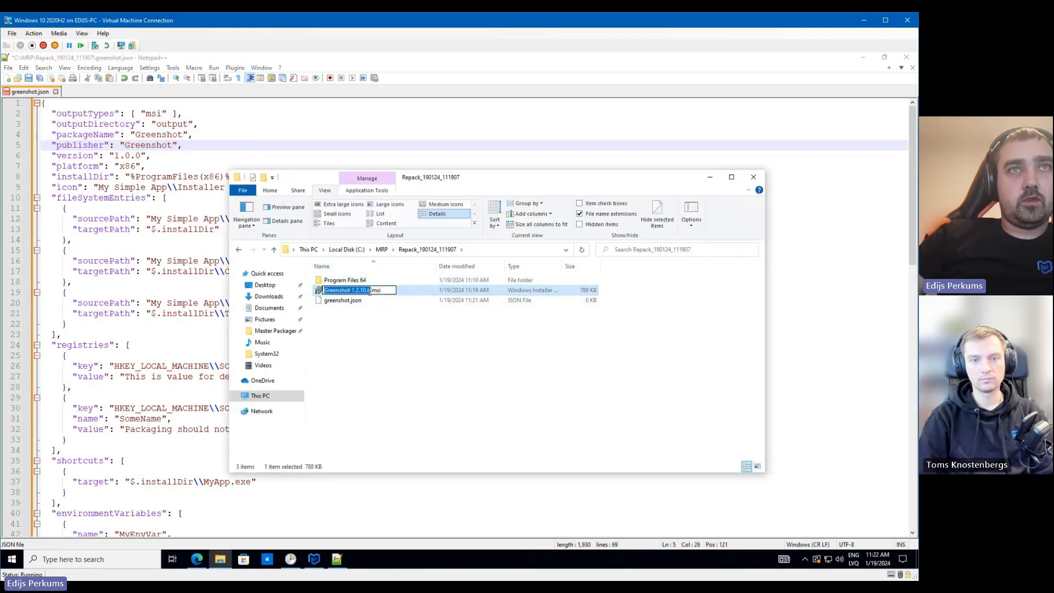
pyautogui.moveTo(370, 291); pyautogui.dragTo(361, 290)
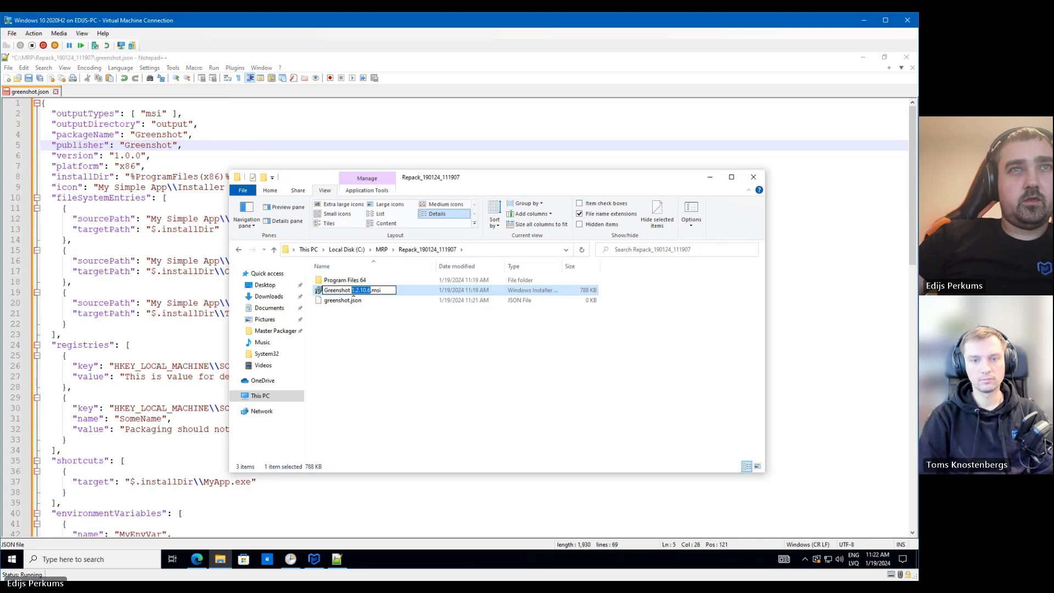
pyautogui.moveTo(115, 157); pyautogui.dragTo(141, 156)
pyautogui.hotkey('ctrl', 'v')
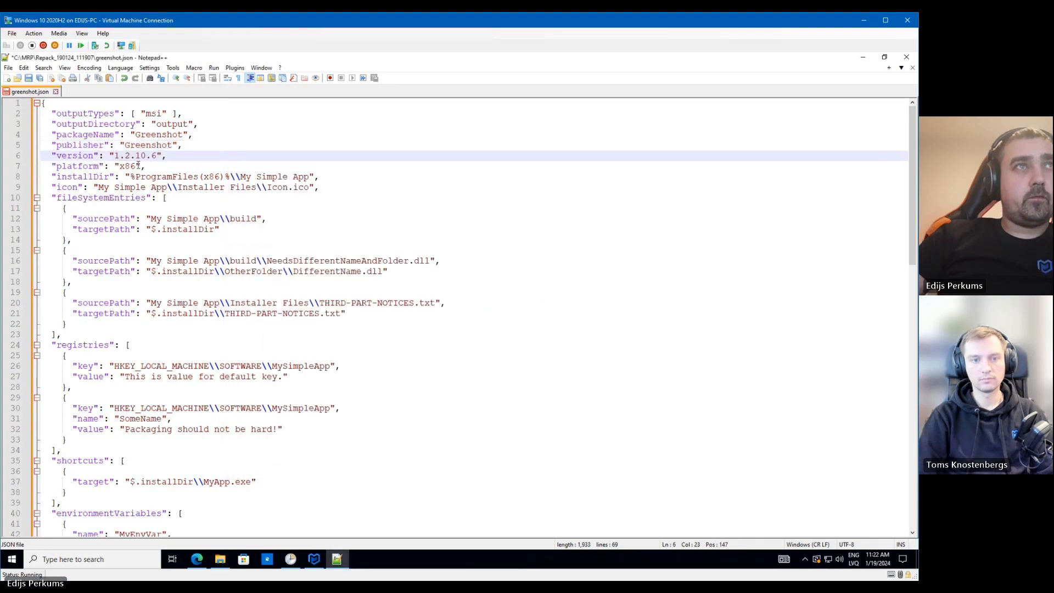
pyautogui.doubleClick(132, 165)
pyautogui.write('x64')
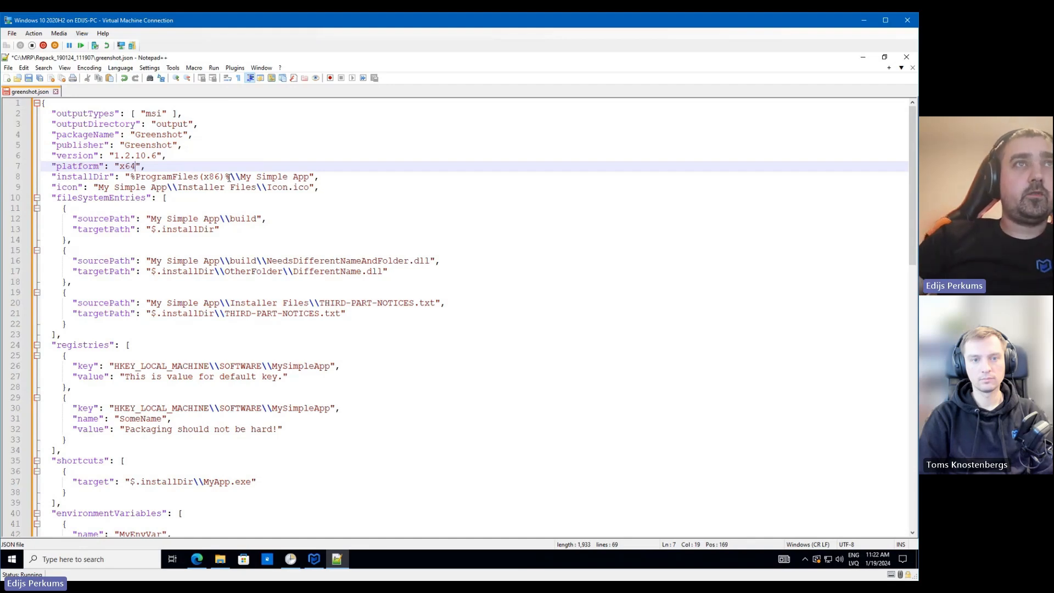
# Set installDir to %ProgramFiles%\\Greenshot, checking the installed folder under Program Files, and set icon to Greenshot.ico
pyautogui.moveTo(227, 176); pyautogui.dragTo(201, 177)
pyautogui.press('BackSpace')
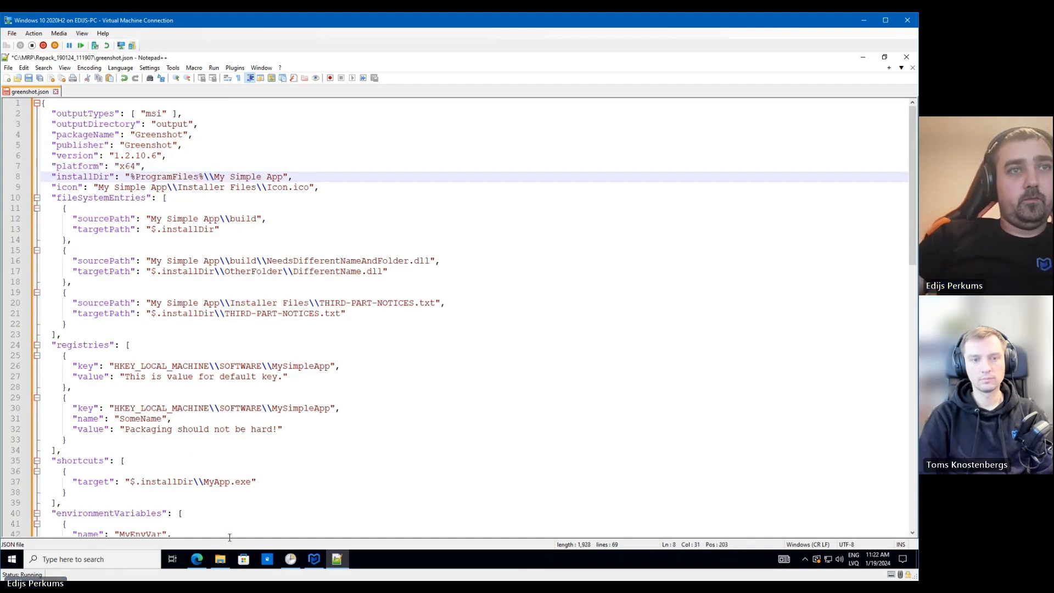
pyautogui.hotkey('alt', 'Tab')
pyautogui.click(346, 249)
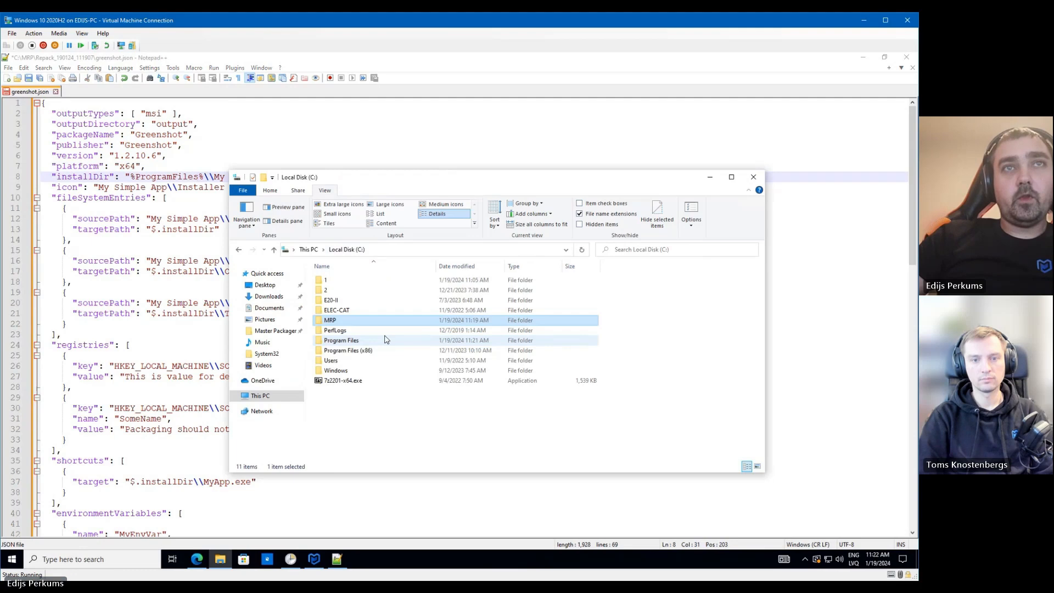
pyautogui.click(342, 341)
pyautogui.doubleClick(342, 341)
pyautogui.click(335, 301)
pyautogui.click(215, 176)
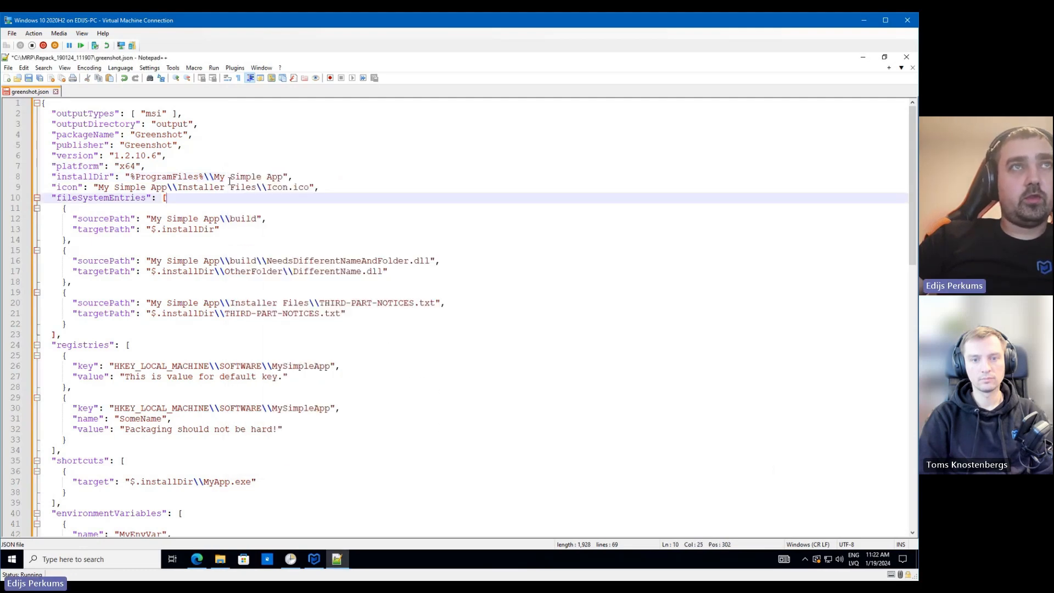
pyautogui.moveTo(216, 176); pyautogui.dragTo(284, 176)
pyautogui.write('Greenshot')
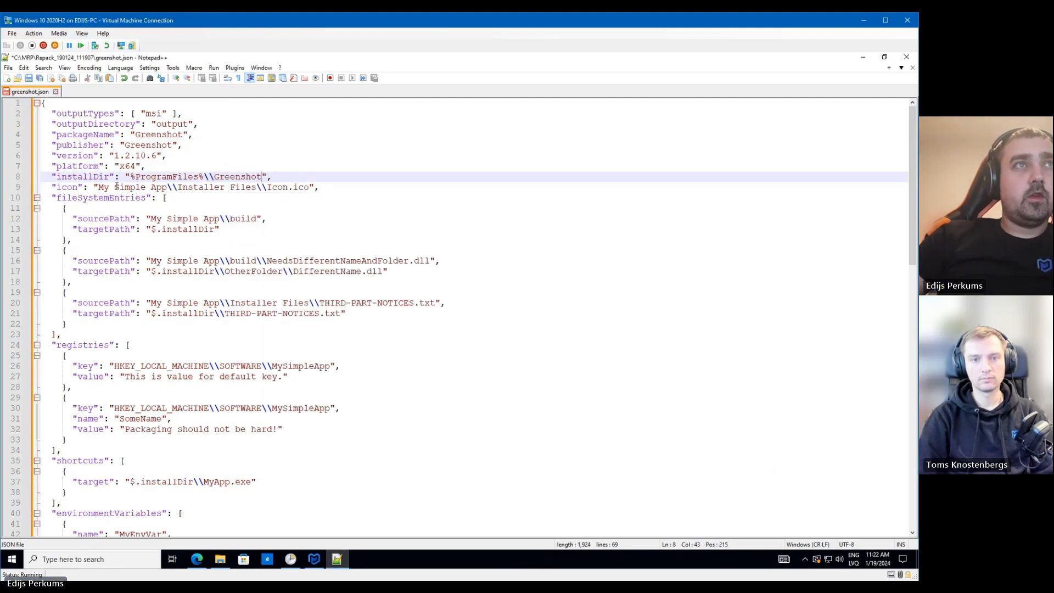
pyautogui.moveTo(98, 187); pyautogui.dragTo(289, 187)
pyautogui.write('Greenshot')
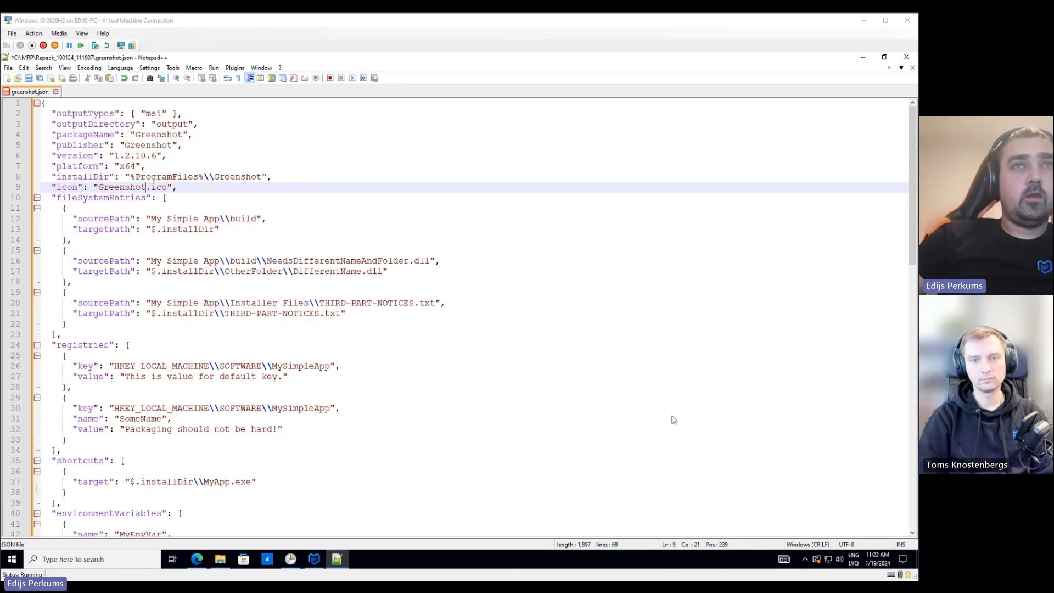
pyautogui.click(659, 429)
pyautogui.click(220, 559)
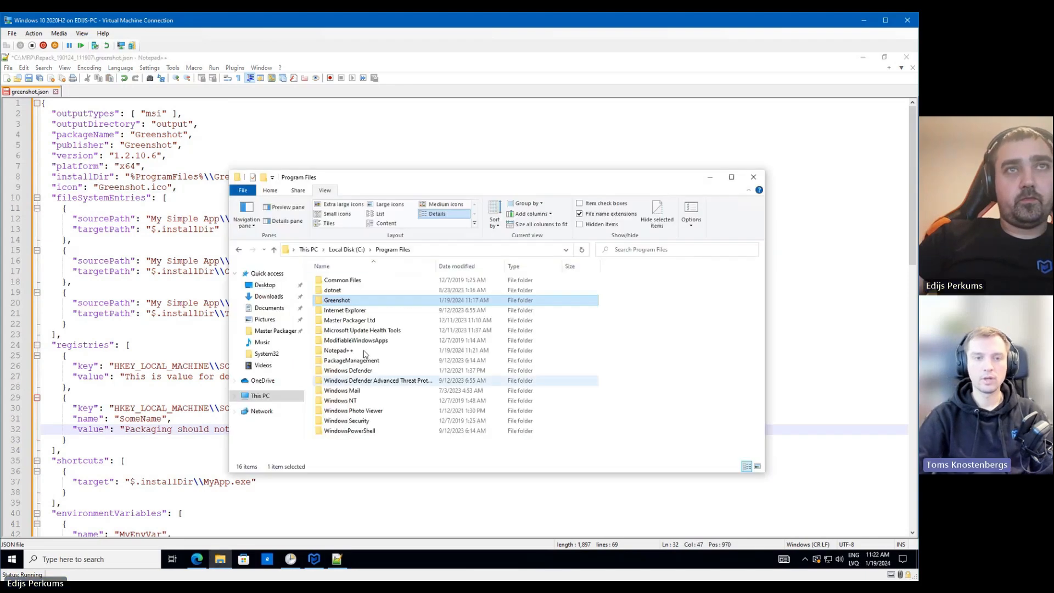
pyautogui.hotkey('alt', 'Left')
pyautogui.click(355, 409)
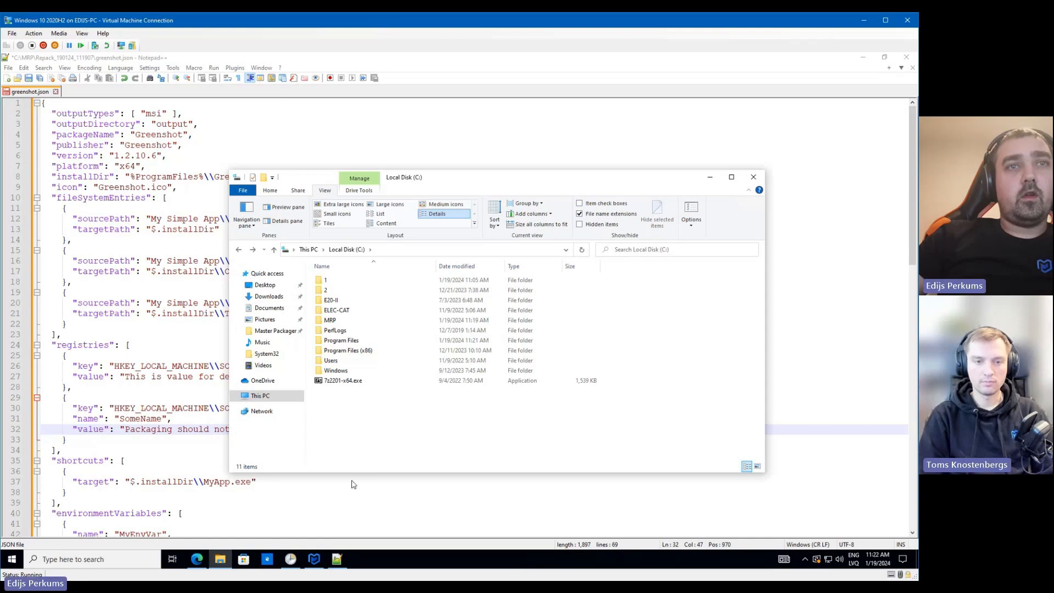
# In Master Packager, export the Greenshot program icon as an .ico file to the Repack_190124_111907 folder
pyautogui.click(314, 559)
pyautogui.click(53, 92)
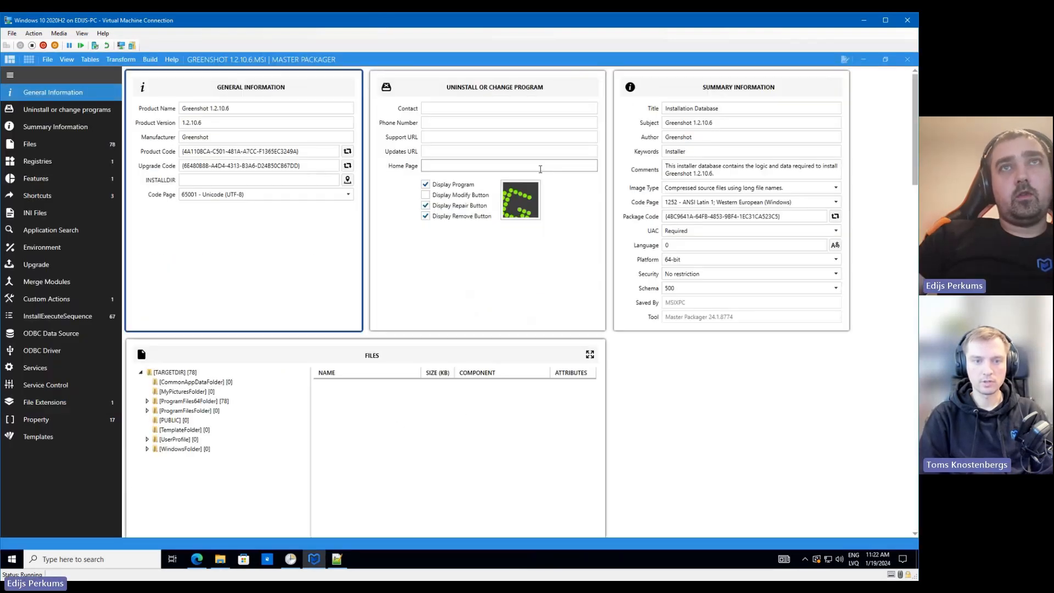
pyautogui.rightClick(523, 201)
pyautogui.moveTo(551, 220)
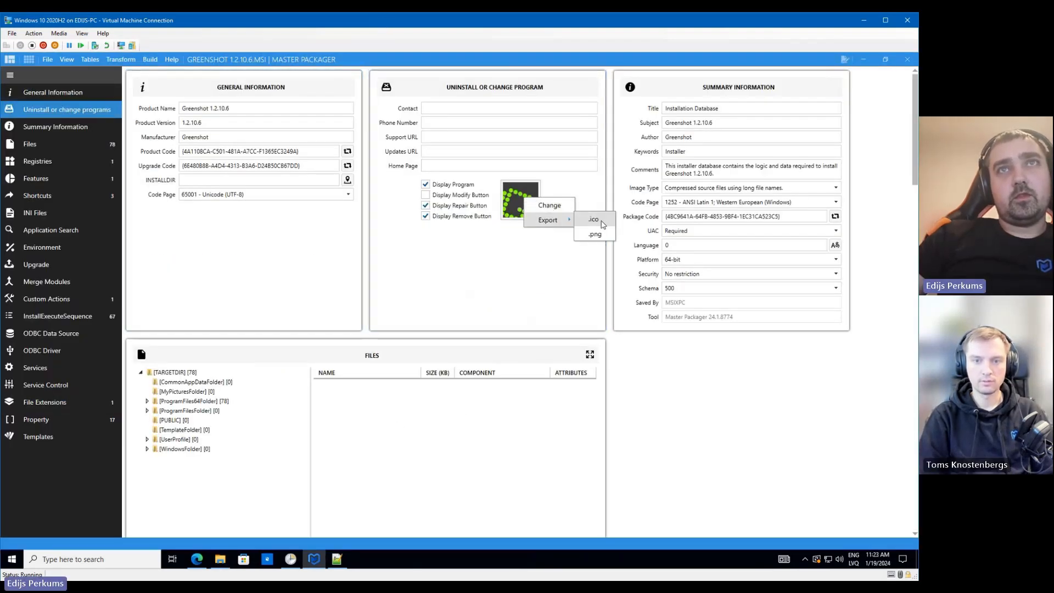
pyautogui.click(602, 224)
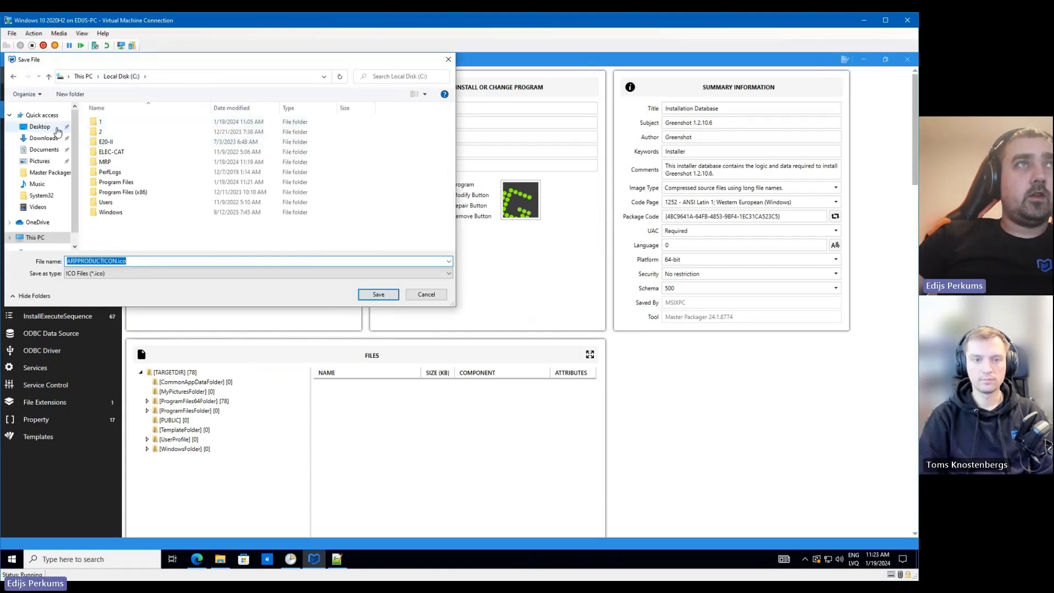
pyautogui.doubleClick(107, 161)
pyautogui.doubleClick(112, 122)
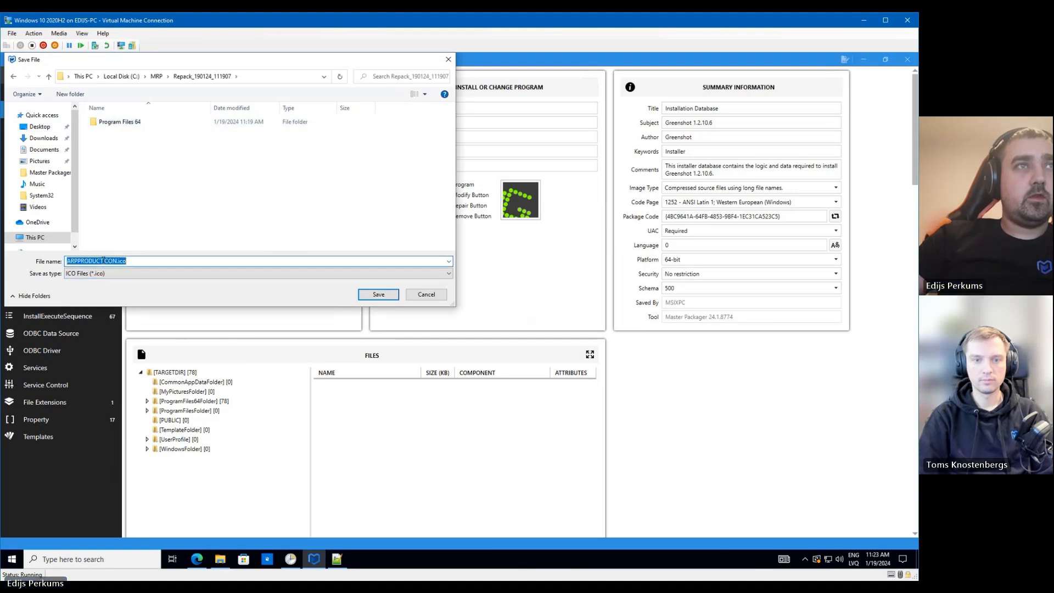
pyautogui.click(392, 299)
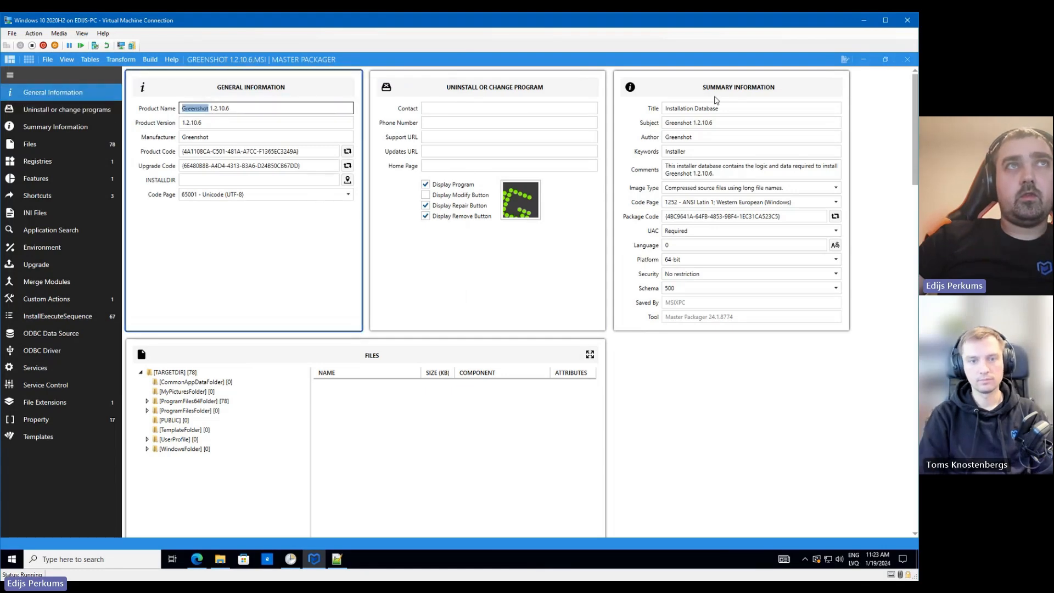
pyautogui.click(864, 59)
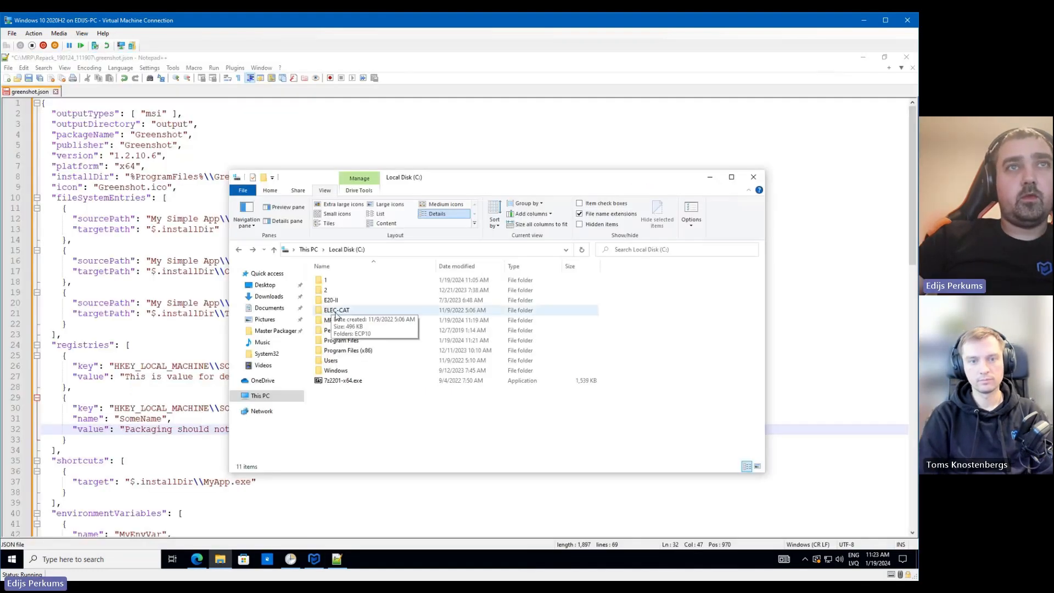
# In File Explorer, rename the exported icon in the Repack_190124_111907 folder as Greenshot.ico
pyautogui.hotkey('alt', 'Left')
pyautogui.click(360, 292)
pyautogui.press('F2')
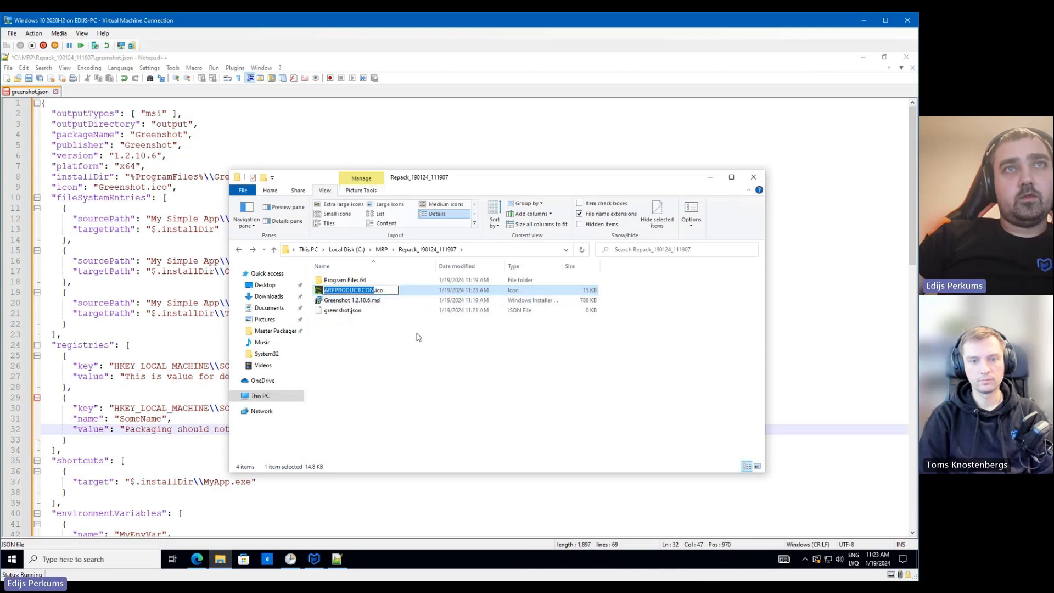
pyautogui.write('Greenshot')
pyautogui.press('Return')
pyautogui.click(392, 315)
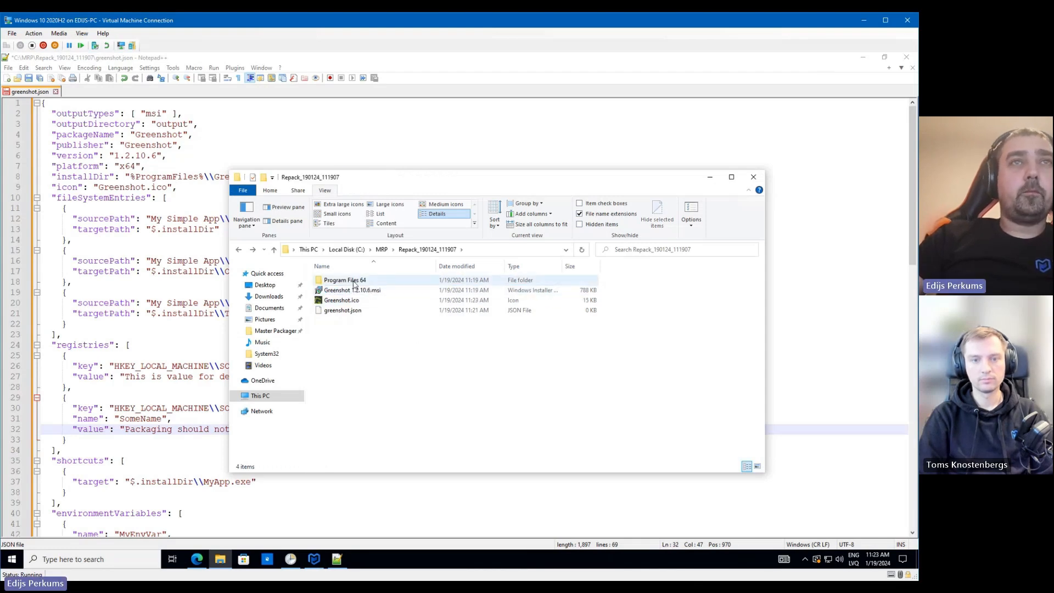
# Move the Greenshot folder out of Program Files 64 into the parent folder Repack_190124_111907
pyautogui.doubleClick(354, 284)
pyautogui.click(394, 282)
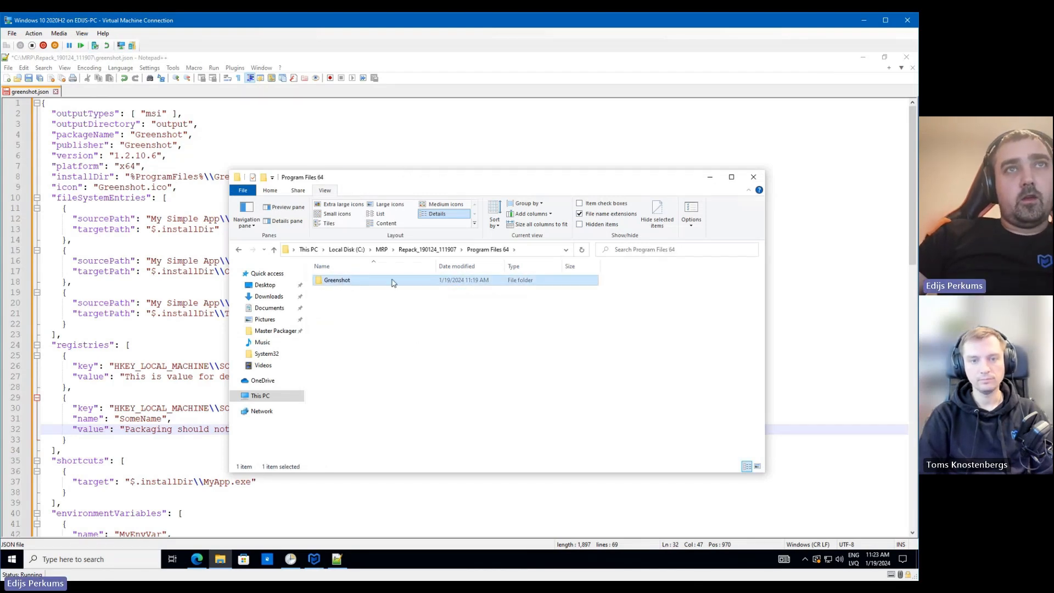
pyautogui.click(427, 249)
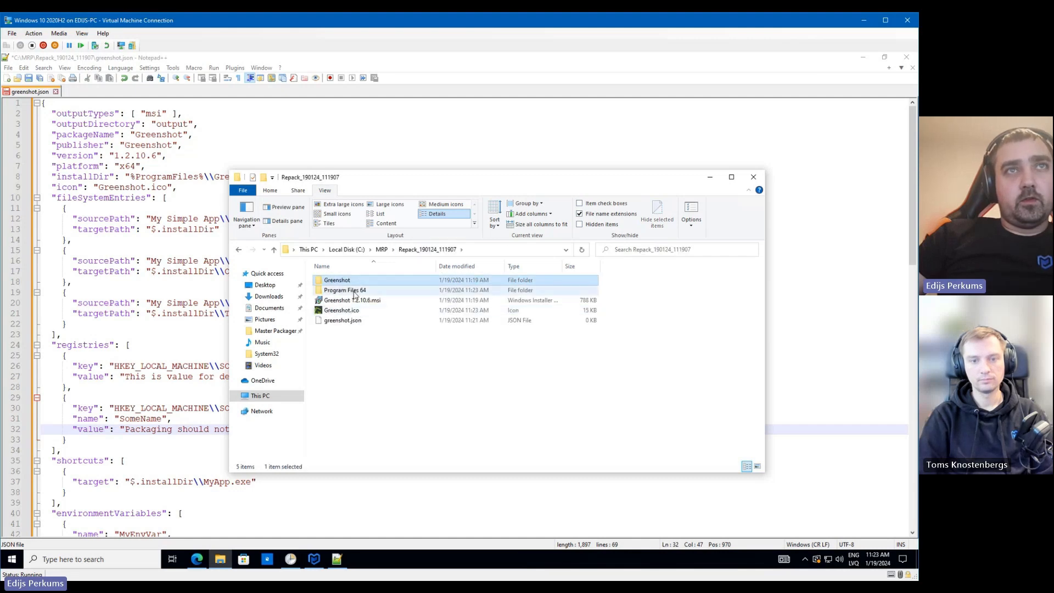
pyautogui.click(337, 281)
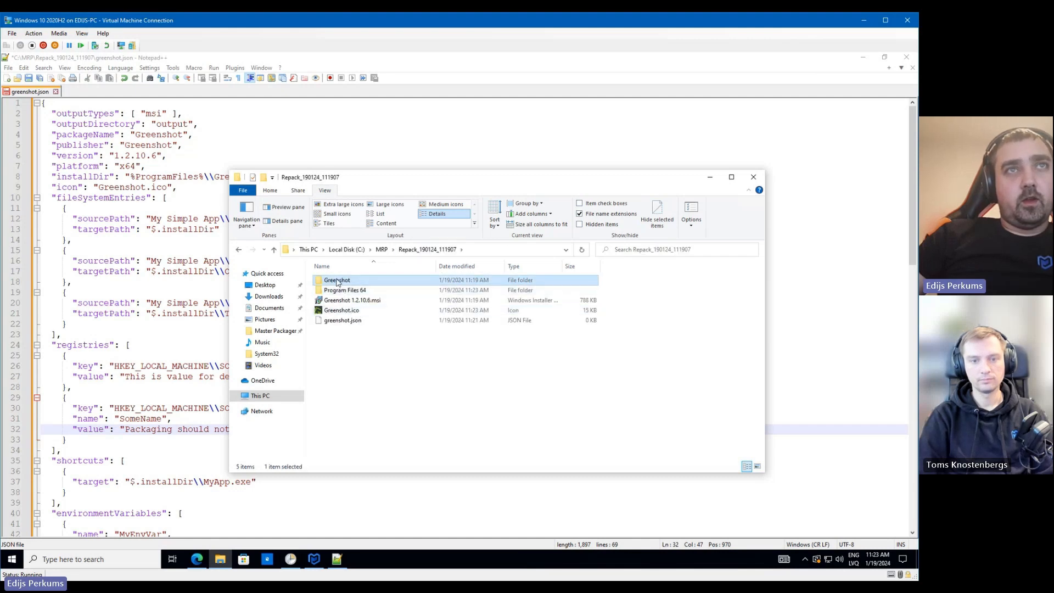
# In greenshot.json, set the first sourcePath to "Greenshot", copied from the folder name, and delete the other two fileSystemEntries
pyautogui.click(157, 219)
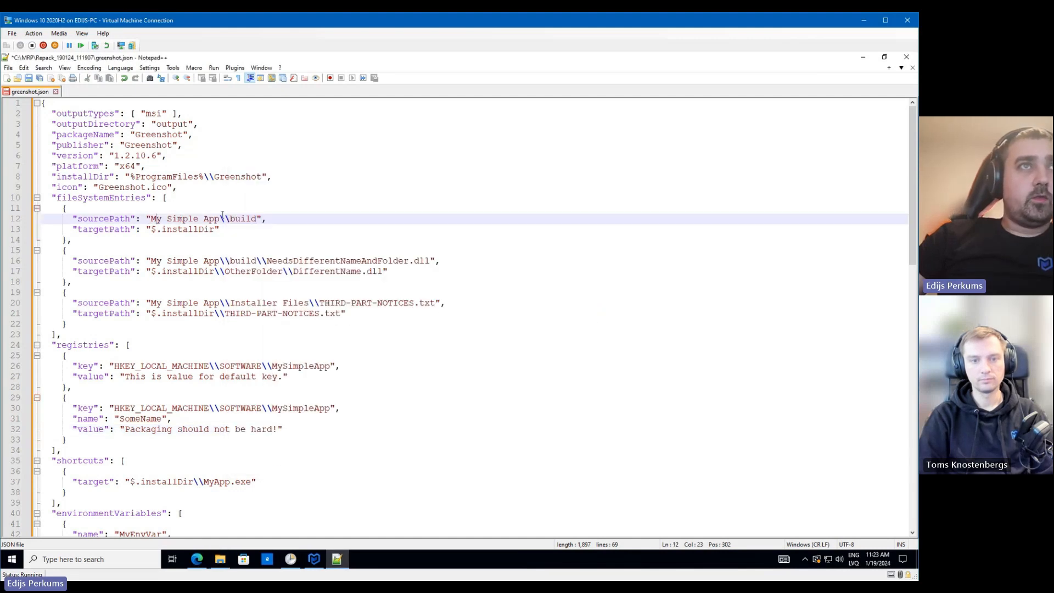
pyautogui.click(221, 559)
pyautogui.click(339, 280)
pyautogui.hotkey('ctrl', 'c')
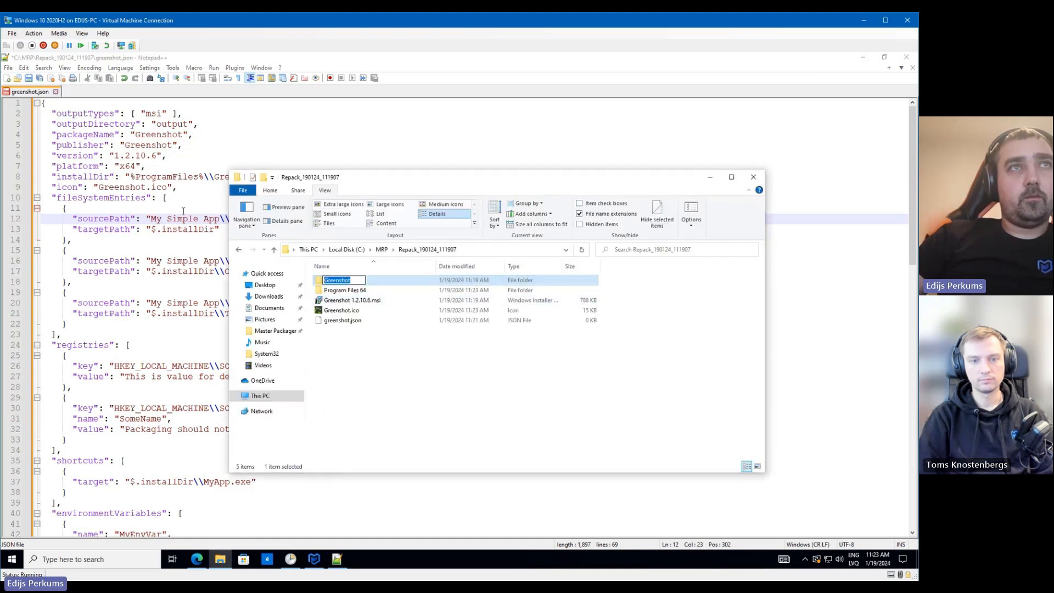
pyautogui.click(147, 219)
pyautogui.moveTo(152, 219); pyautogui.dragTo(157, 219)
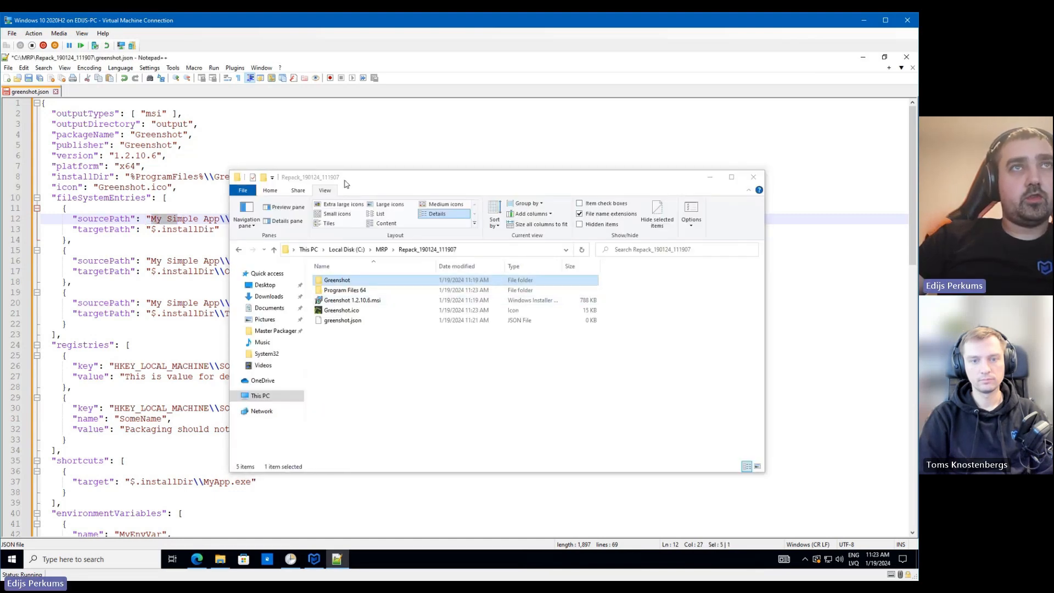
pyautogui.moveTo(344, 181); pyautogui.dragTo(517, 174)
pyautogui.keyDown('shift'); pyautogui.click(256, 219); pyautogui.keyUp('shift')
pyautogui.hotkey('ctrl', 'v')
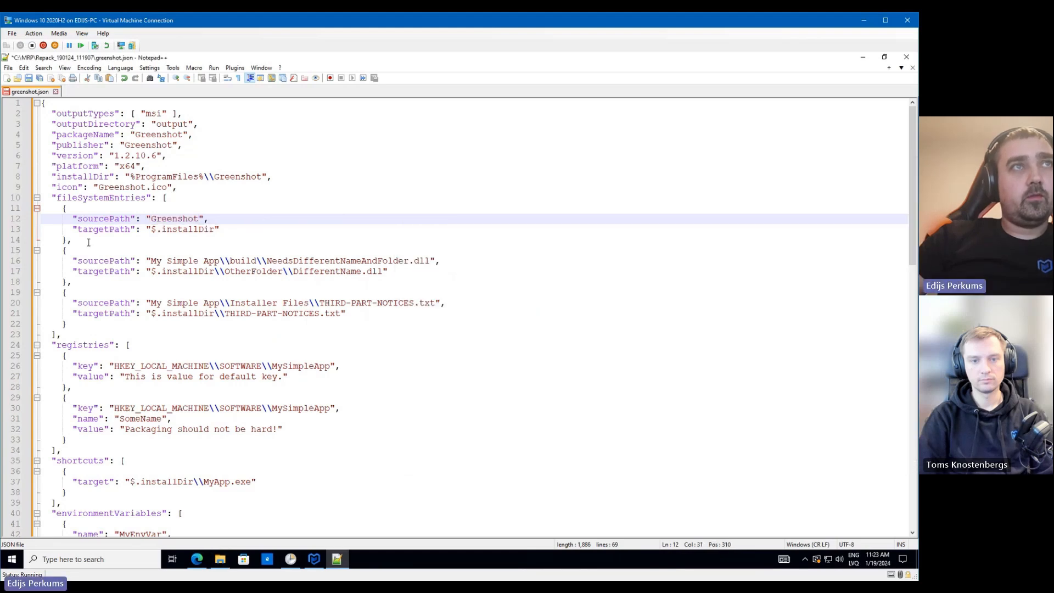
pyautogui.moveTo(89, 242); pyautogui.dragTo(66, 240)
pyautogui.press('Delete')
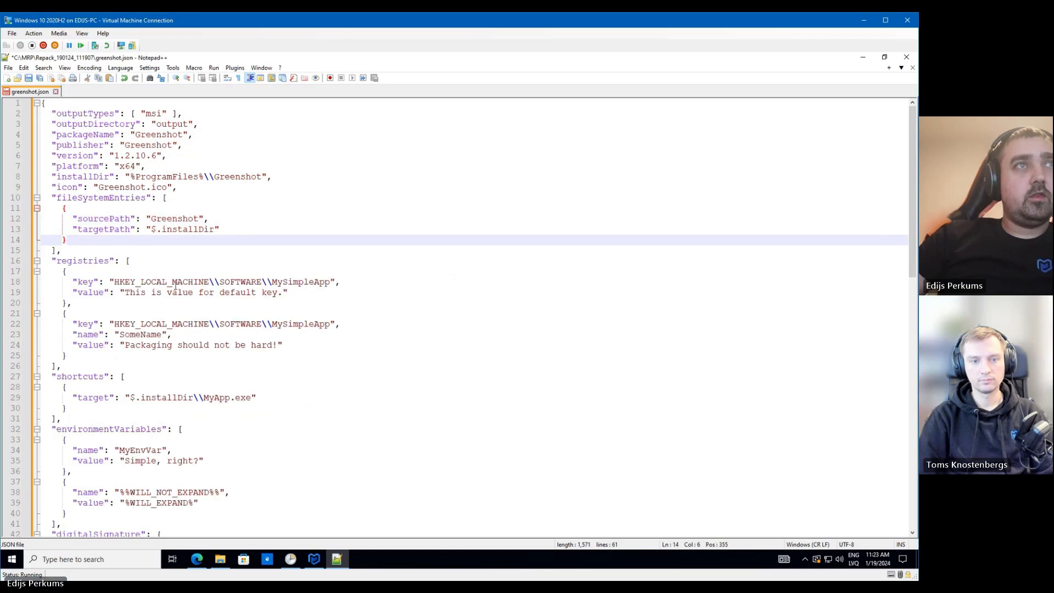
# Switch to Master Packager and examine the package's registry entries under HKEY_LOCAL_MACHINE down to the CurrentVersion Run key
pyautogui.click(88, 259)
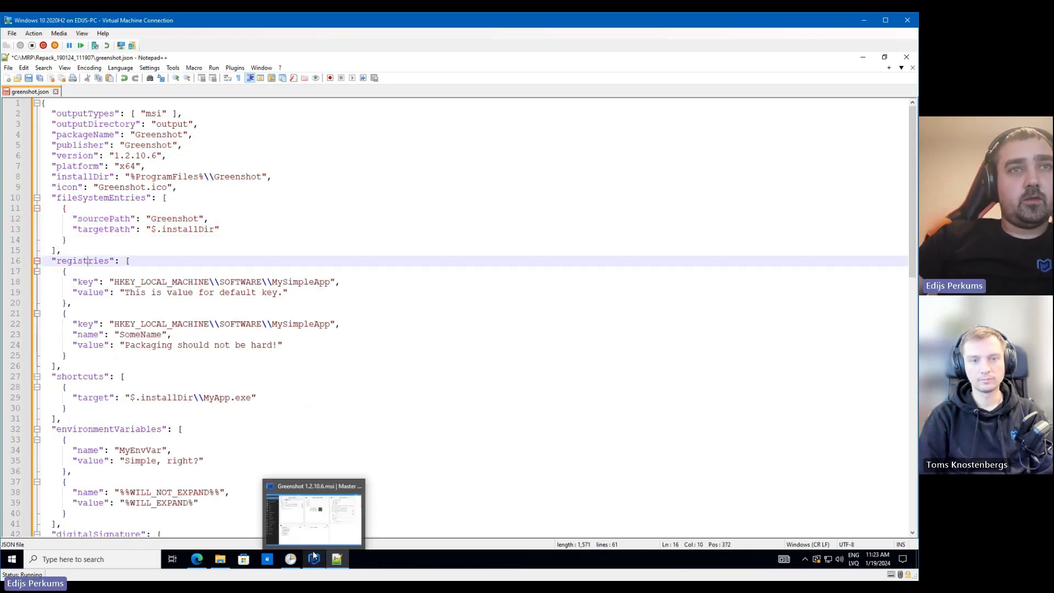
pyautogui.click(311, 501)
pyautogui.click(73, 161)
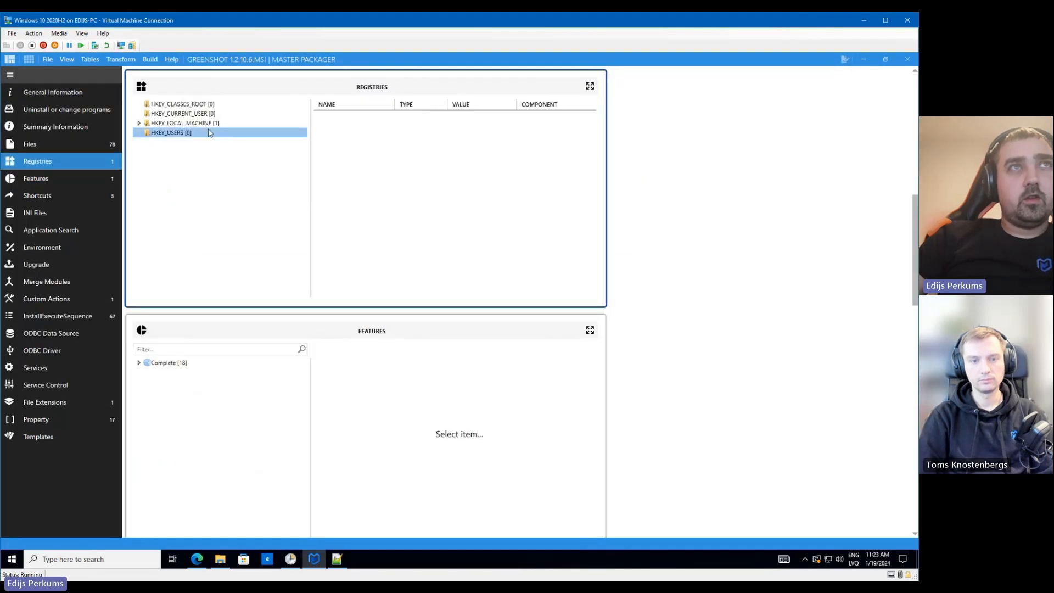
pyautogui.doubleClick(205, 123)
pyautogui.doubleClick(212, 133)
pyautogui.doubleClick(239, 142)
pyautogui.doubleClick(235, 151)
pyautogui.doubleClick(229, 162)
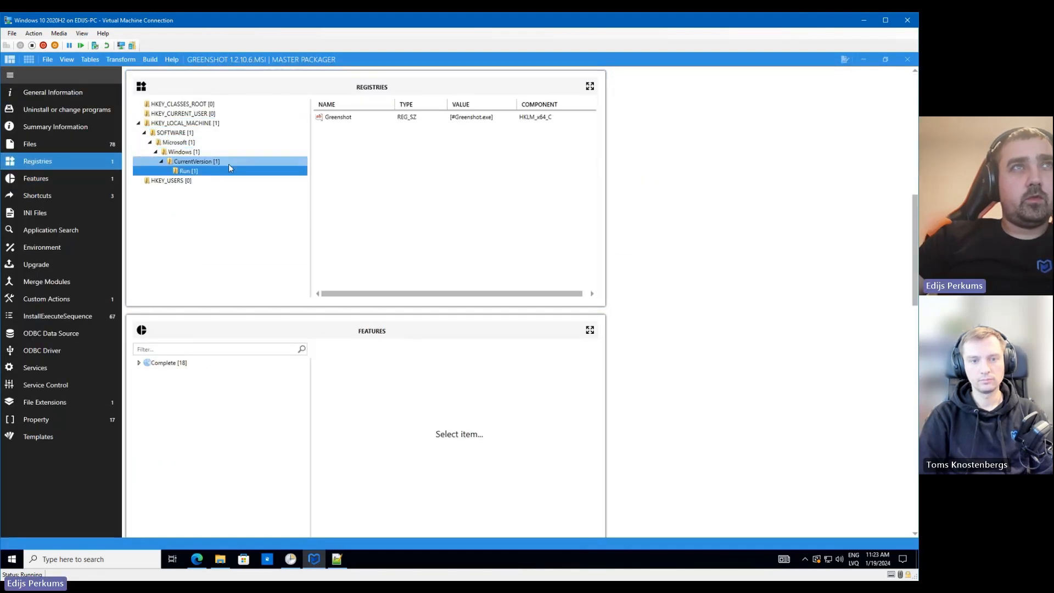
pyautogui.click(224, 171)
pyautogui.click(391, 119)
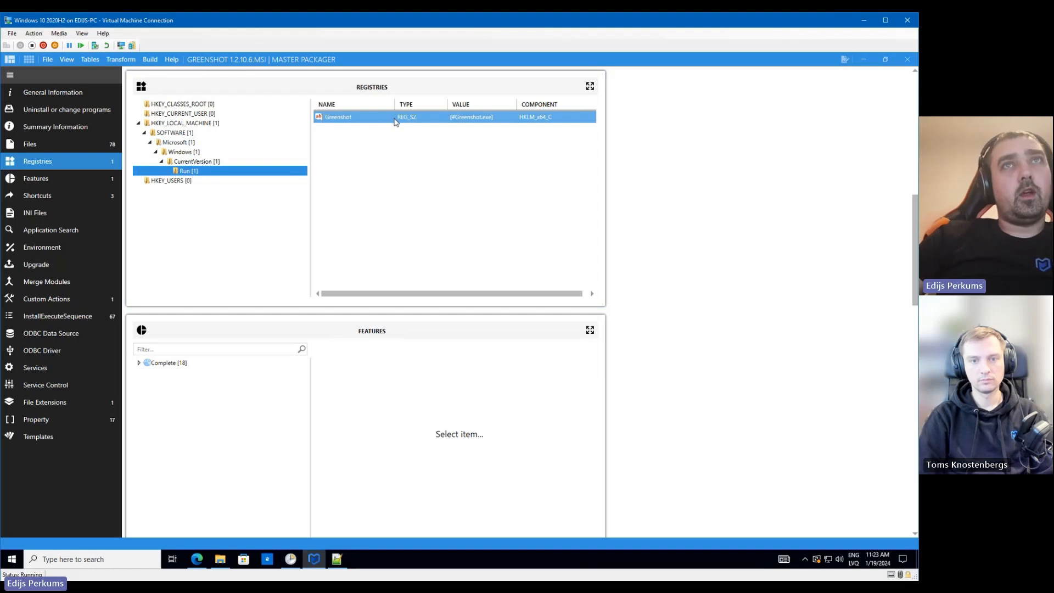
pyautogui.click(863, 62)
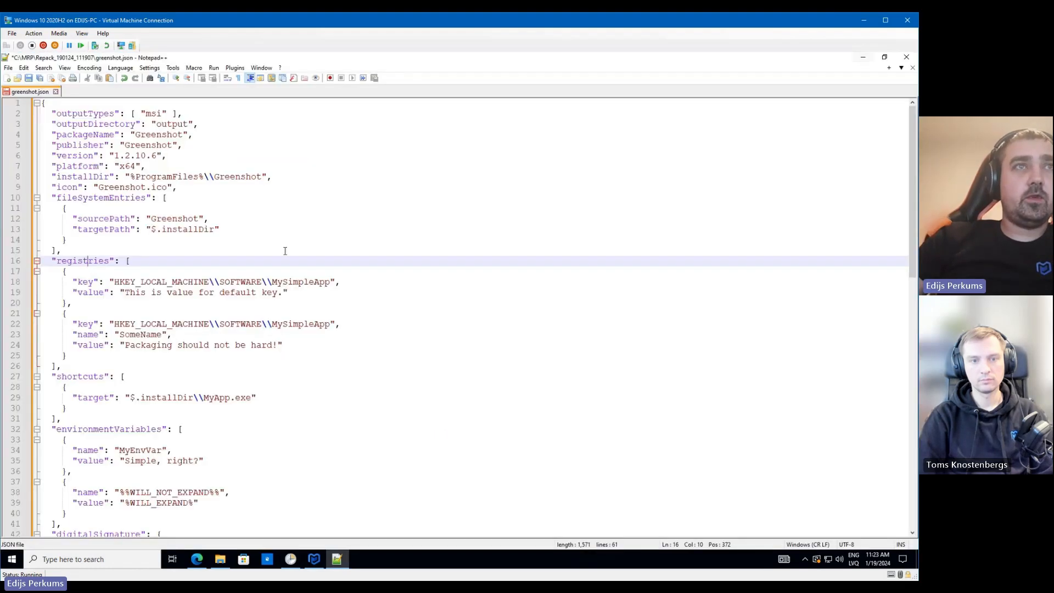
# Delete the entire registries section from greenshot.json
pyautogui.click(57, 252)
pyautogui.keyDown('shift'); pyautogui.click(58, 366); pyautogui.keyUp('shift')
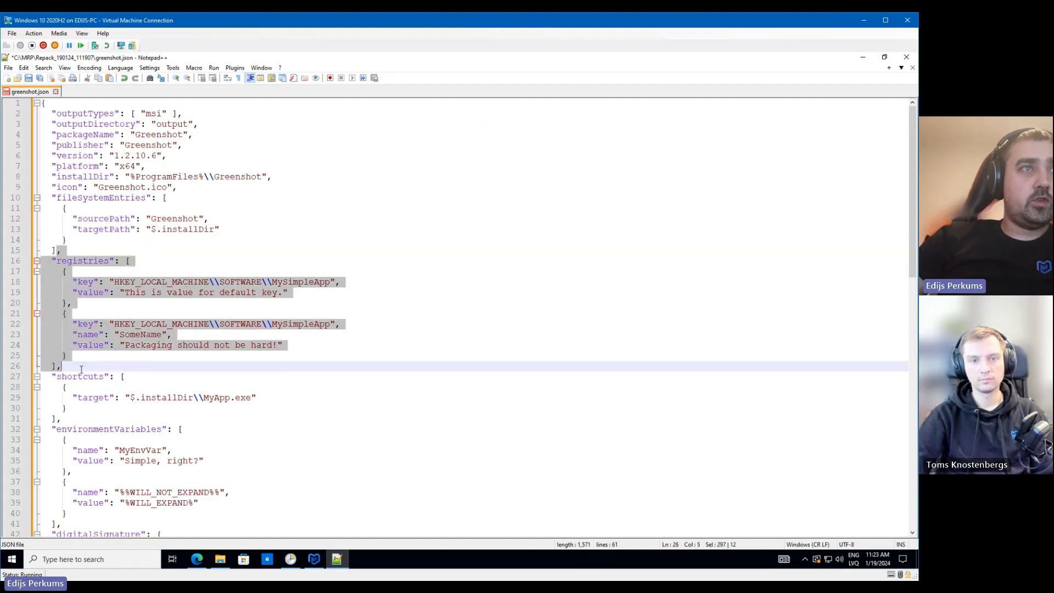
pyautogui.press('Delete')
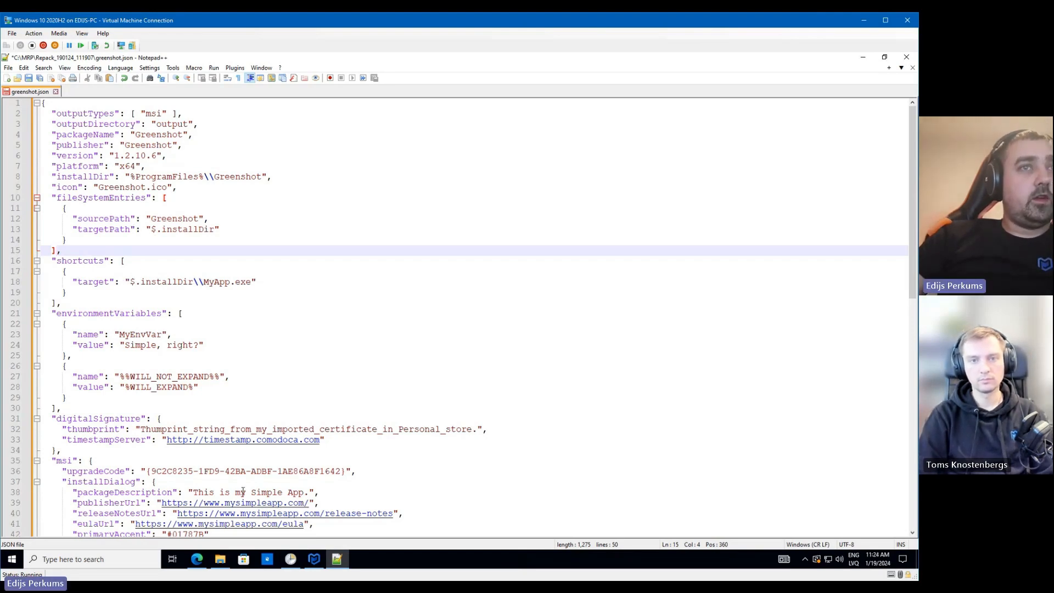
# Open the installed Greenshot shortcut's file location, copy its name, and set the JSON shortcut target to $.installDir\\Greenshot.exe
pyautogui.click(12, 559)
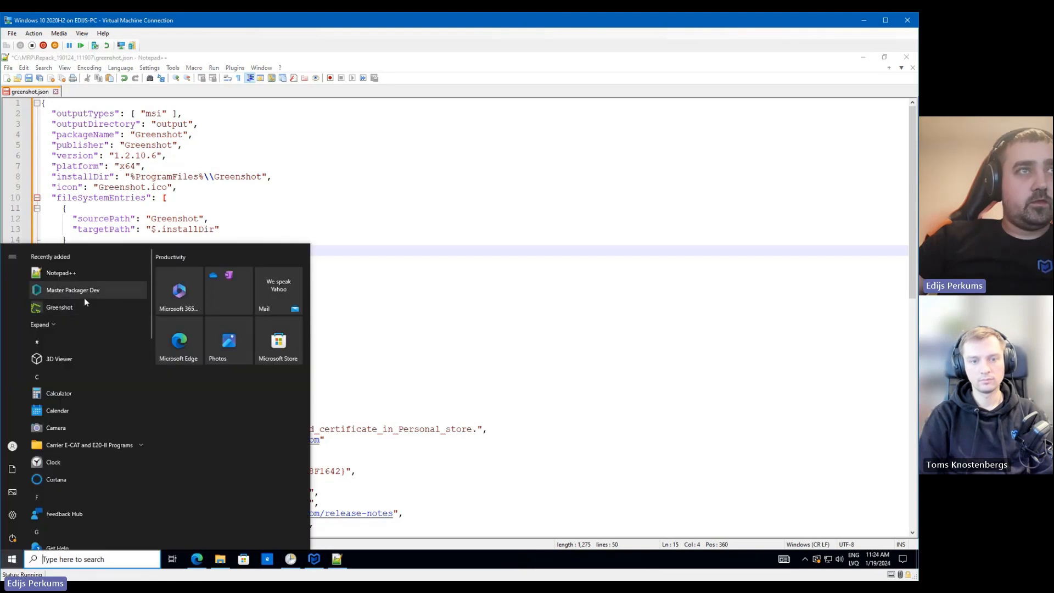
pyautogui.rightClick(71, 304)
pyautogui.moveTo(117, 330)
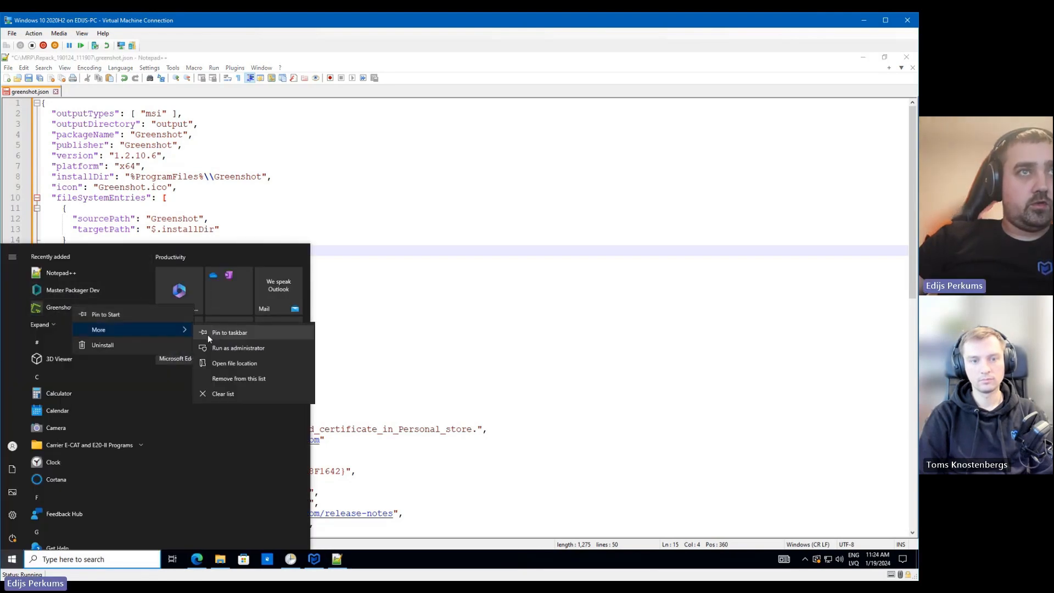
pyautogui.hotkey('alt', 'Tab')
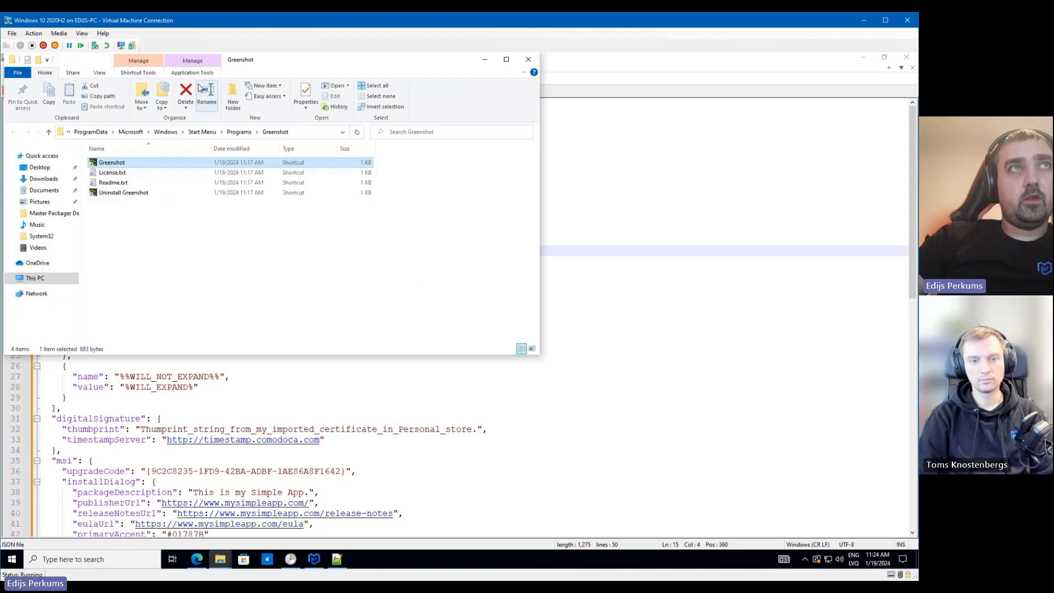
pyautogui.moveTo(340, 72); pyautogui.dragTo(614, 107)
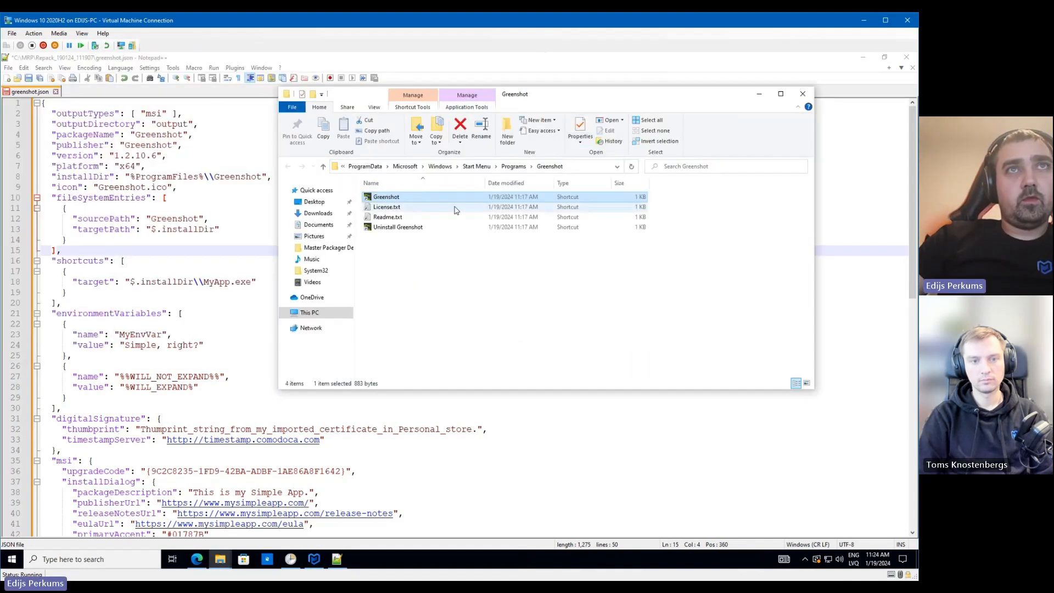
pyautogui.press('F2')
pyautogui.hotkey('ctrl', 'c')
pyautogui.click(160, 301)
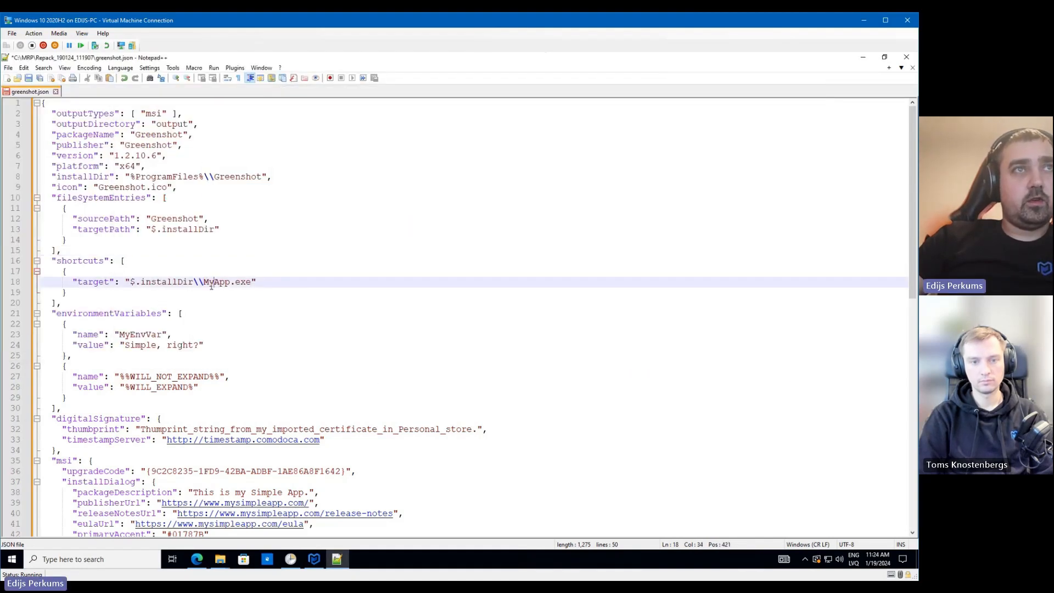
pyautogui.doubleClick(217, 282)
pyautogui.hotkey('ctrl', 'v')
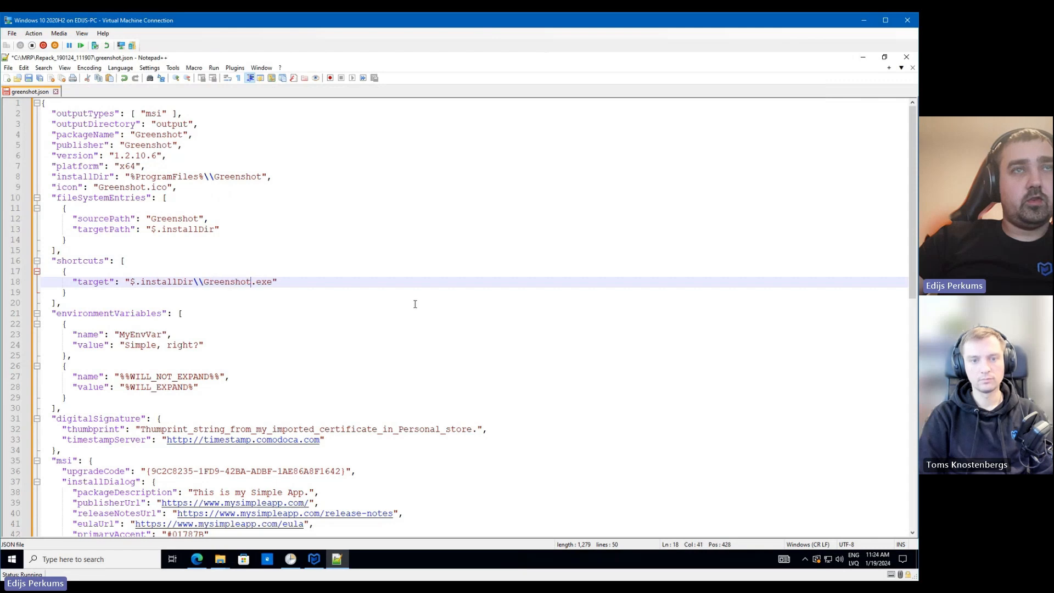
# Add a "name" property with the value "Greenshot" above the target in the shortcuts entry
pyautogui.click(220, 559)
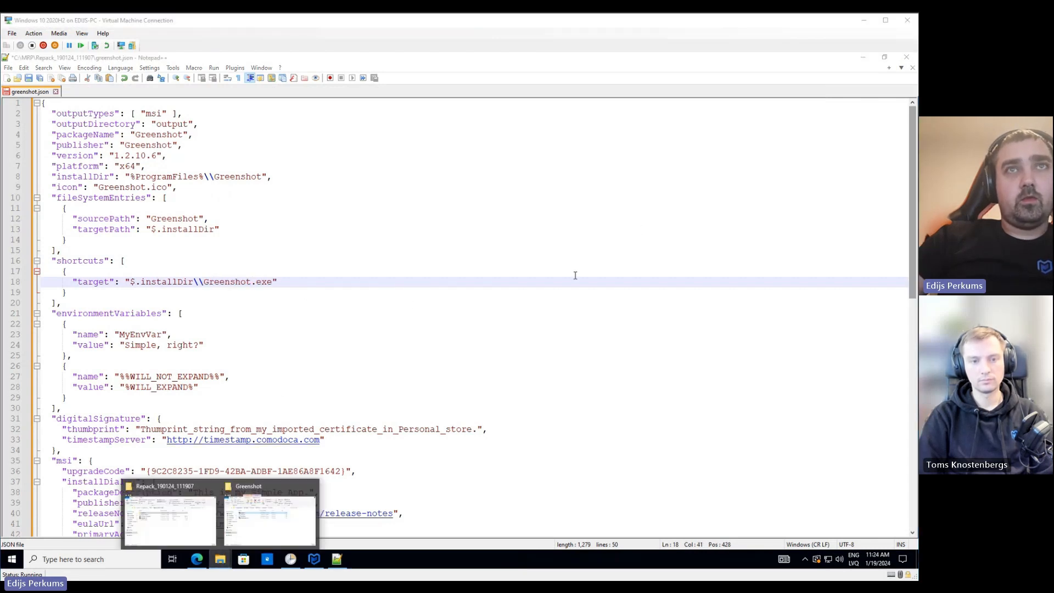
pyautogui.click(105, 282)
pyautogui.hotkey('ctrl', 'd')
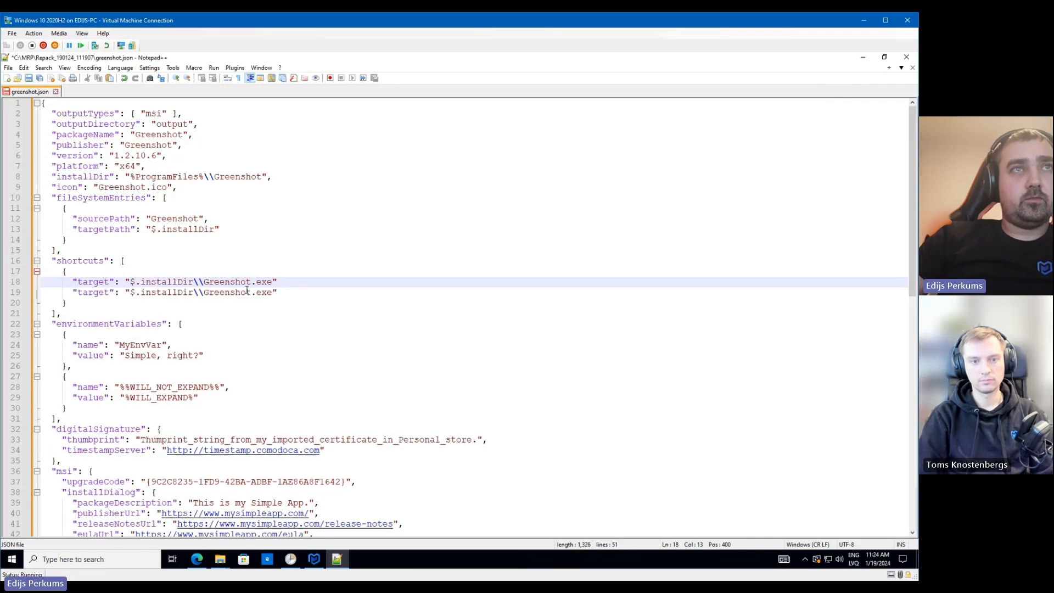
pyautogui.write(',')
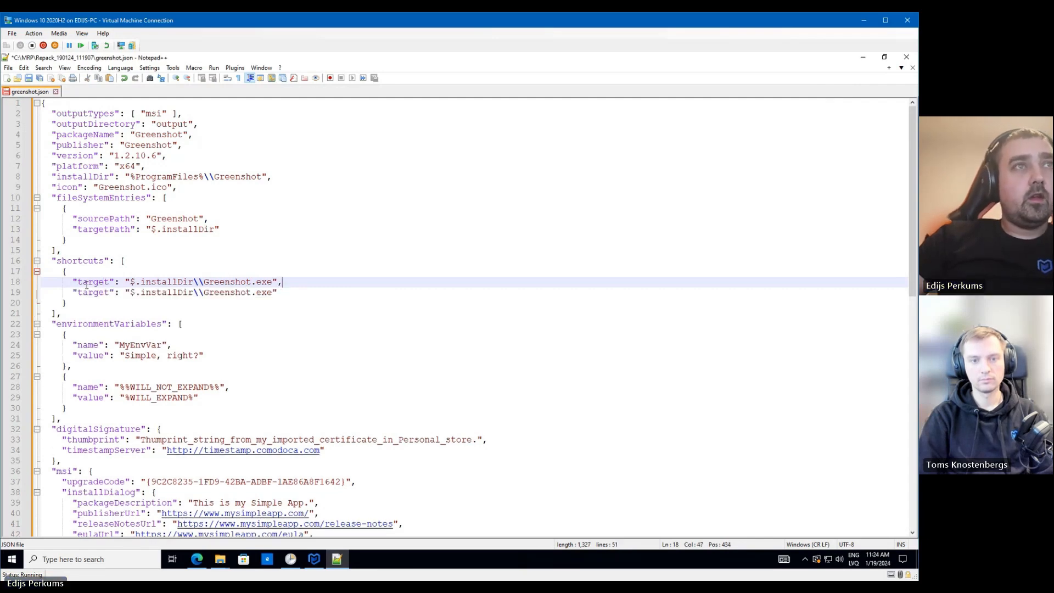
pyautogui.doubleClick(94, 281)
pyautogui.write('t')
pyautogui.press('BackSpace')
pyautogui.write('name')
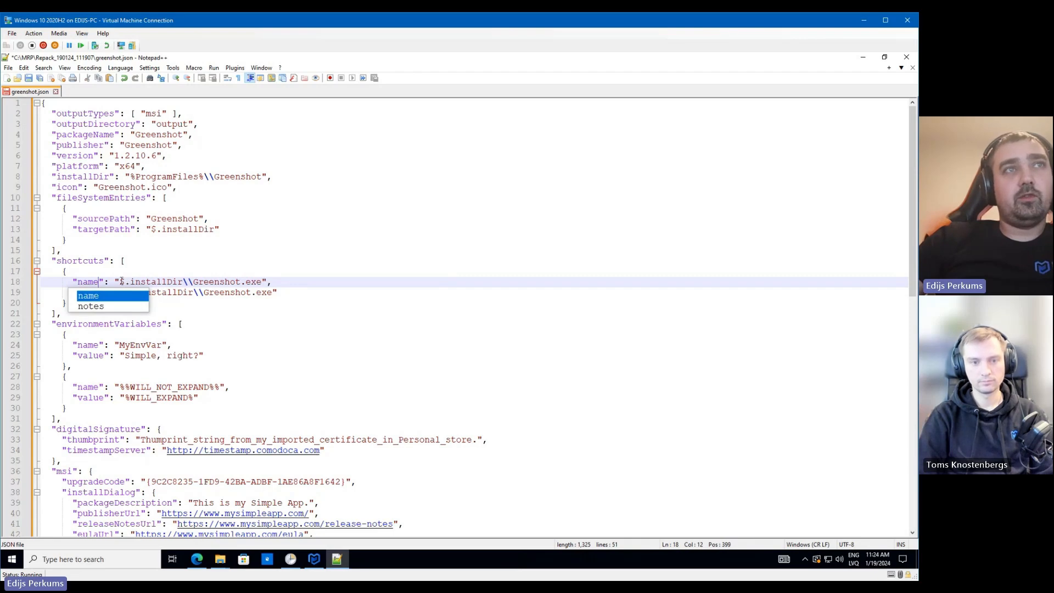
pyautogui.moveTo(120, 281); pyautogui.dragTo(169, 281)
pyautogui.press('BackSpace')
pyautogui.press('BackSpace')
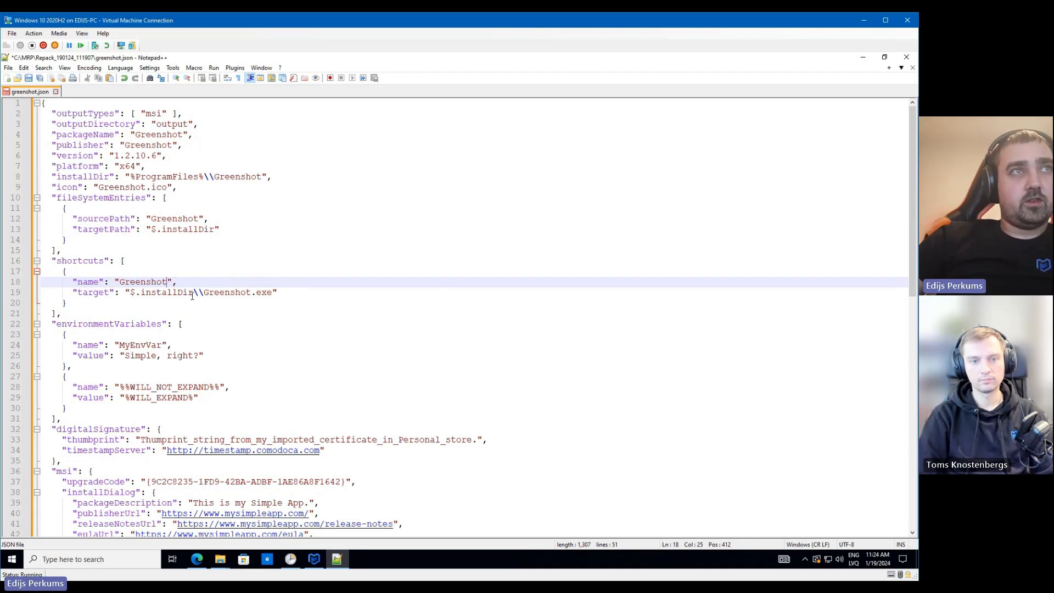
# Duplicate the Greenshot shortcut entry twice in the shortcuts array and separate the three entries with commas
pyautogui.click(84, 300)
pyautogui.moveTo(84, 301); pyautogui.dragTo(139, 257)
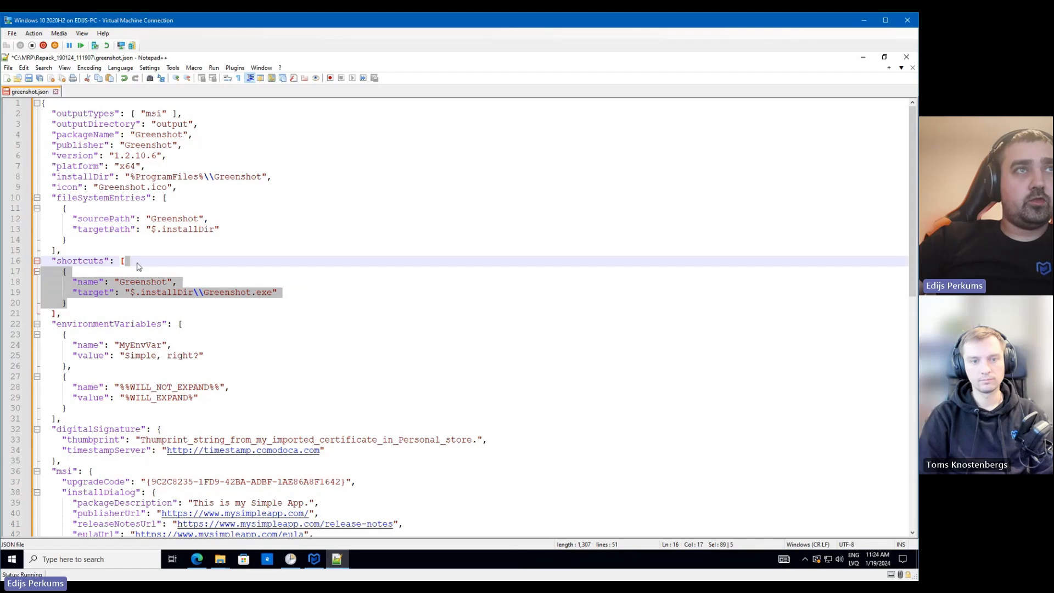
pyautogui.hotkey('ctrl', 'd')
pyautogui.hotkey('ctrl', 'd')
pyautogui.click(81, 303)
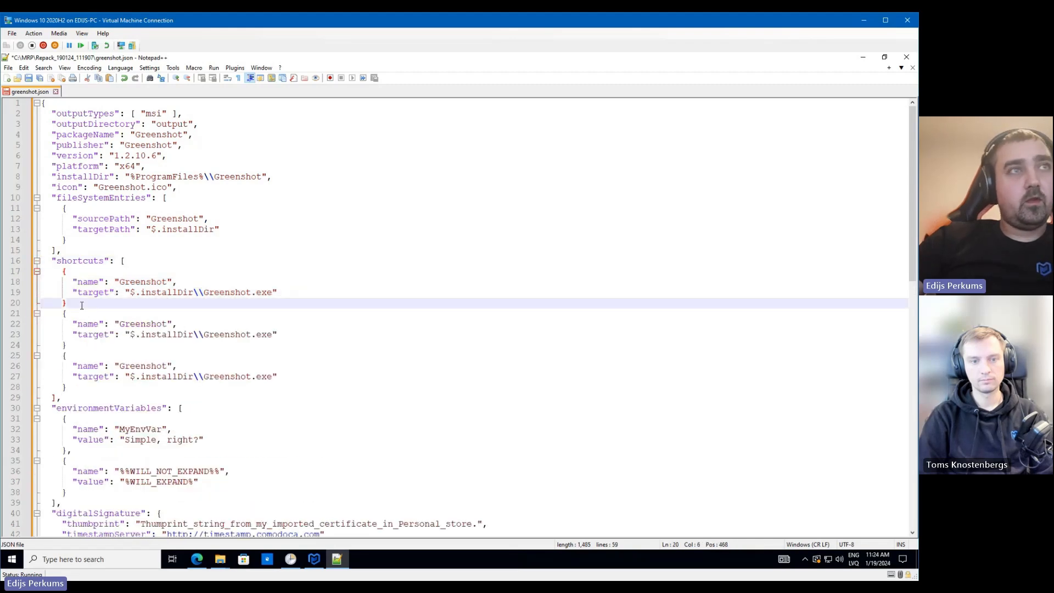
pyautogui.write(',')
pyautogui.click(81, 346)
pyautogui.write(',')
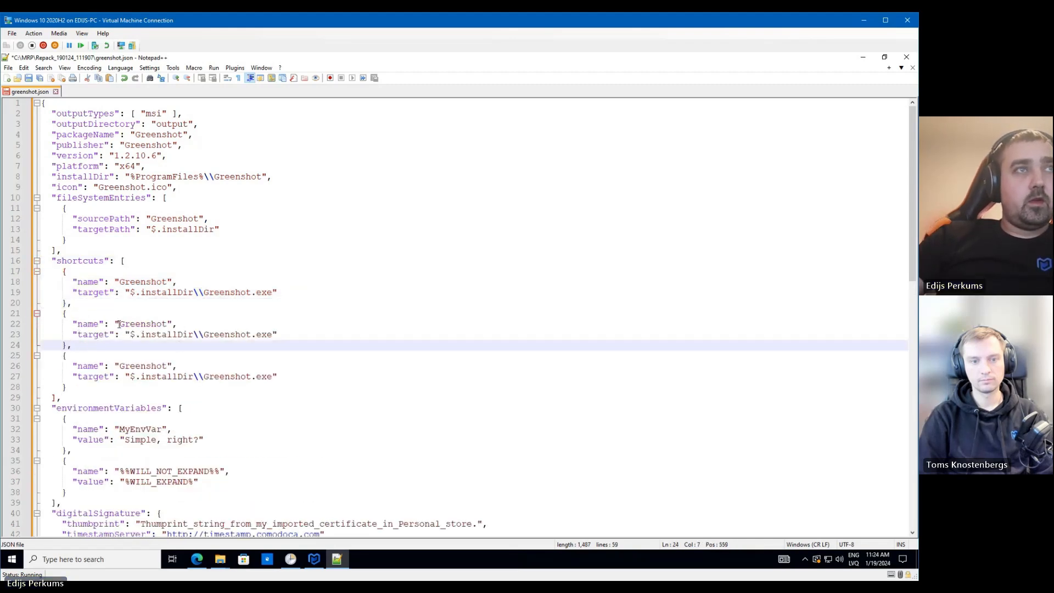
# Copy the License.txt shortcut's name from the Start Menu Greenshot folder and use it as the second shortcut entry's name
pyautogui.click(143, 324)
pyautogui.moveTo(220, 559)
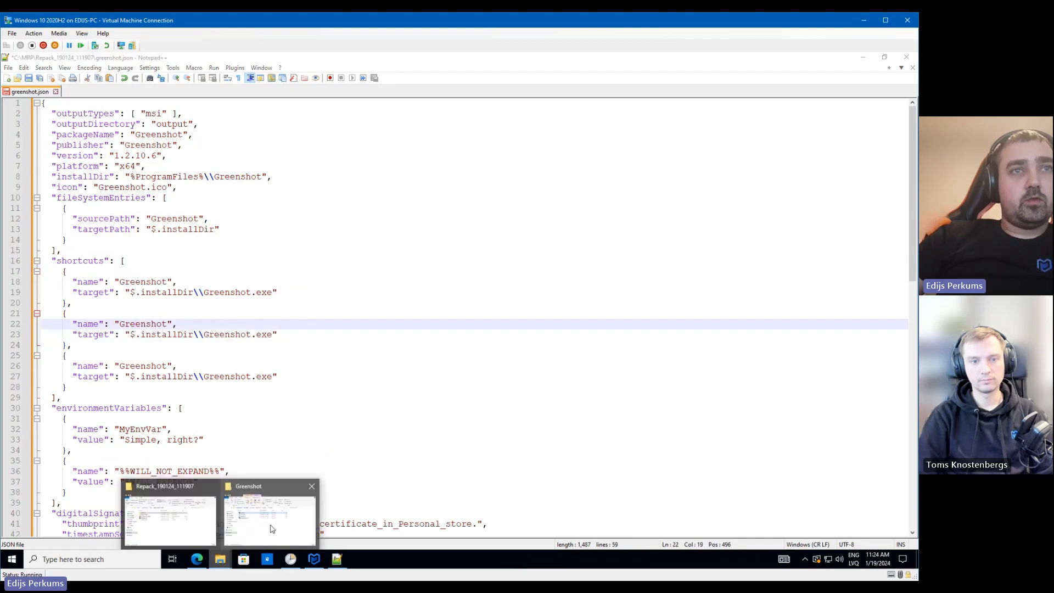
pyautogui.click(272, 529)
pyautogui.click(389, 217)
pyautogui.click(387, 207)
pyautogui.press('F2')
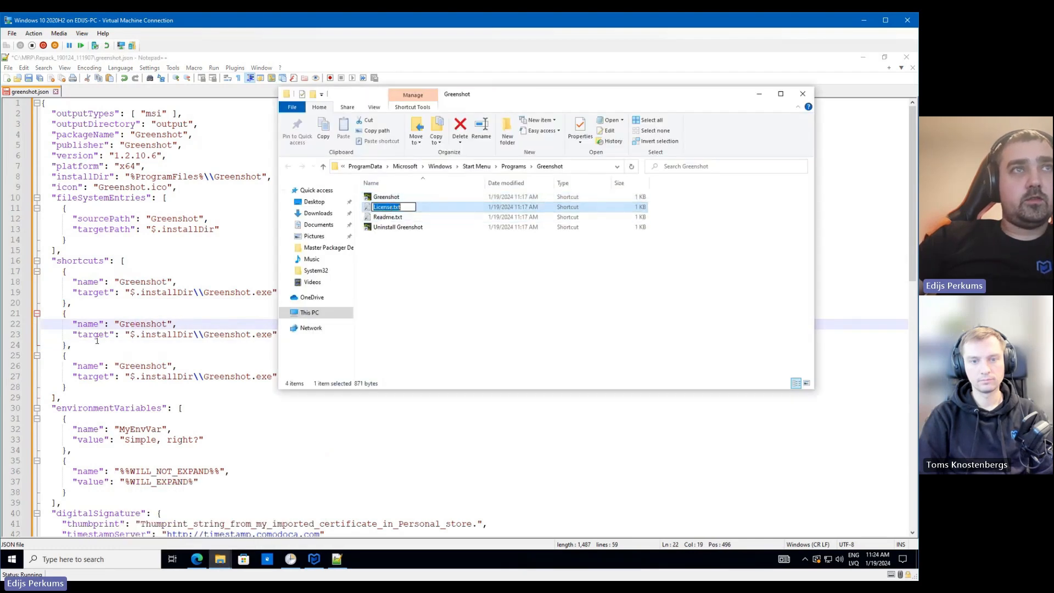
pyautogui.hotkey('ctrl', 'c')
pyautogui.doubleClick(145, 324)
pyautogui.hotkey('ctrl', 'v')
# Copy the Readme.txt shortcut's name from the Start Menu Greenshot folder and use it as the third shortcut entry's name
pyautogui.moveTo(220, 559)
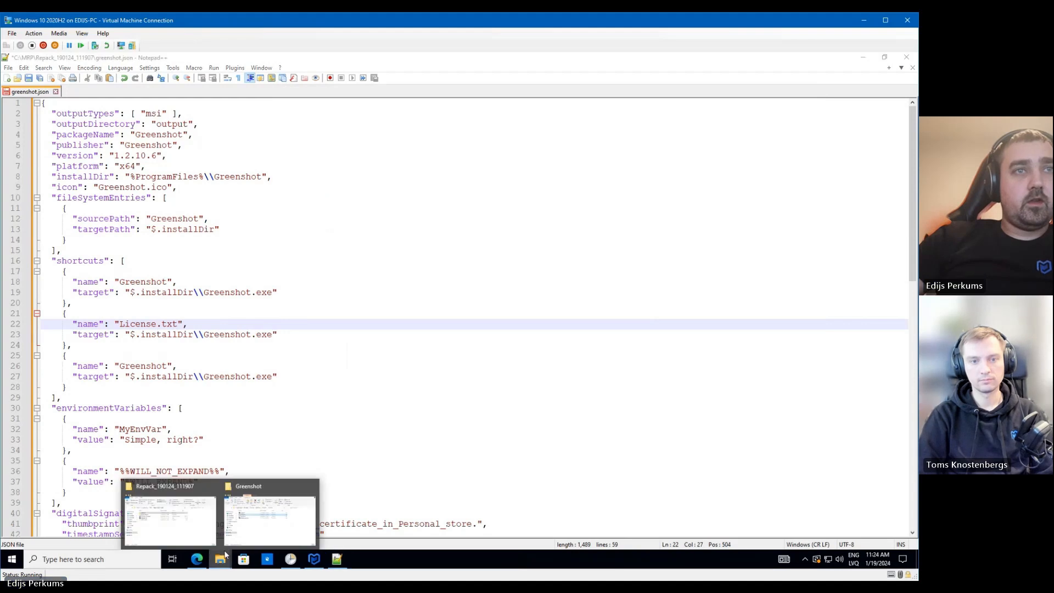
pyautogui.click(273, 529)
pyautogui.click(388, 217)
pyautogui.press('F2')
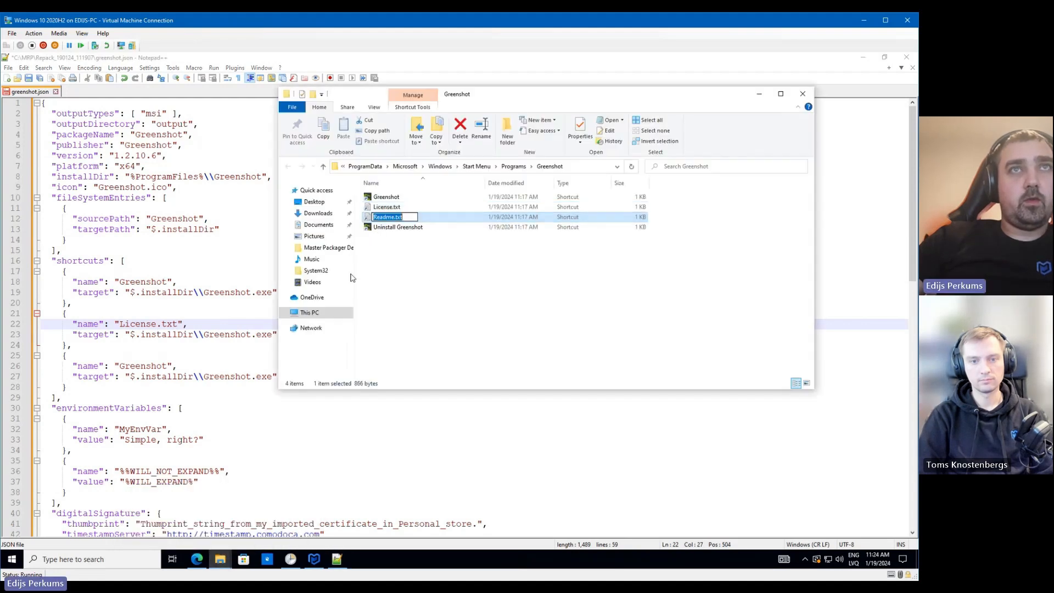
pyautogui.hotkey('ctrl', 'c')
pyautogui.click(183, 336)
pyautogui.doubleClick(143, 366)
pyautogui.hotkey('ctrl', 'v')
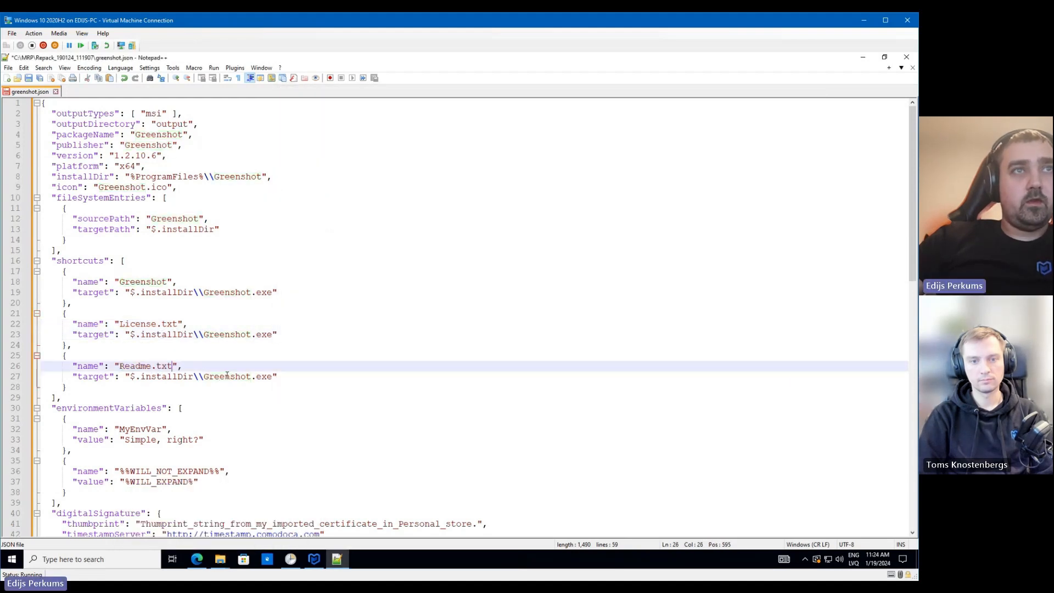
# Set the third shortcut's target to $.installDir\\Readme.txt and the second shortcut's target to $.installDir\\License.txt
pyautogui.moveTo(203, 377); pyautogui.dragTo(277, 377)
pyautogui.hotkey('ctrl', 'v')
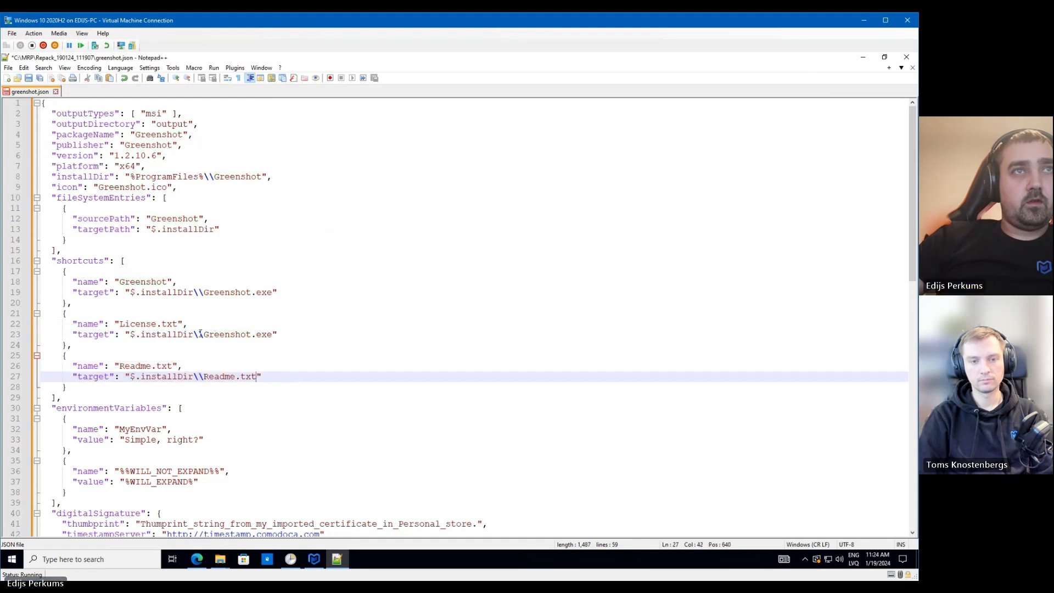
pyautogui.moveTo(118, 326); pyautogui.dragTo(277, 335)
pyautogui.hotkey('ctrl', 'v')
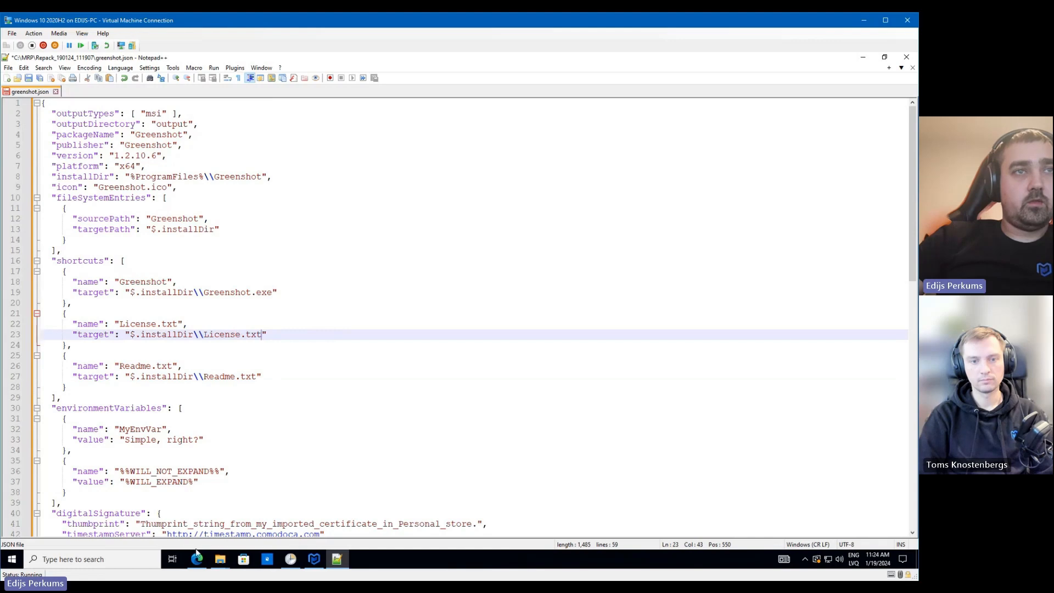
# Check the license and readme file names inside the Greenshot folder of Repack_190124_111907 in File Explorer
pyautogui.moveTo(220, 559)
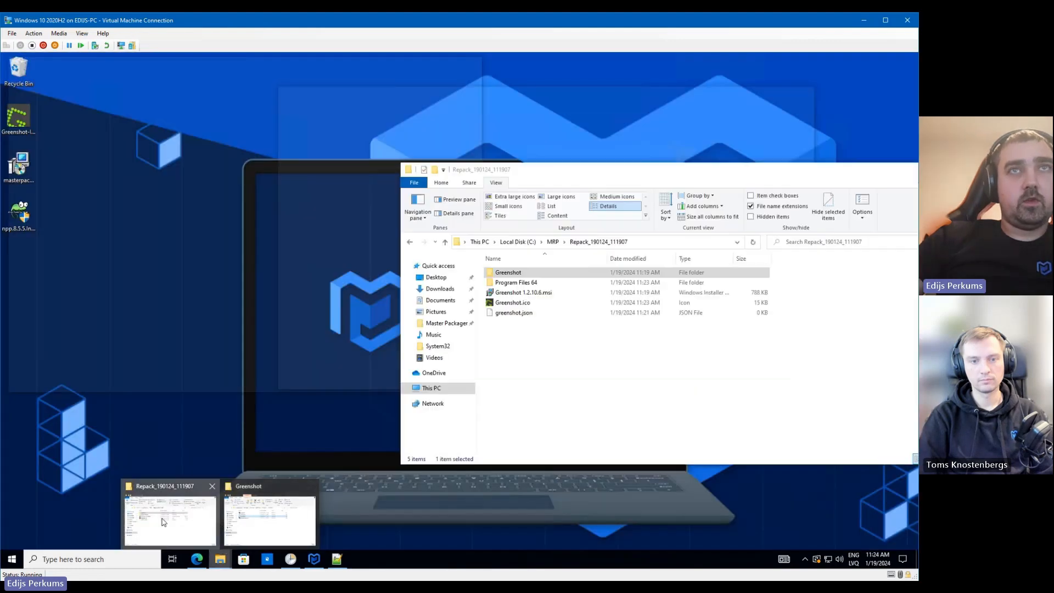
pyautogui.click(163, 521)
pyautogui.doubleClick(507, 272)
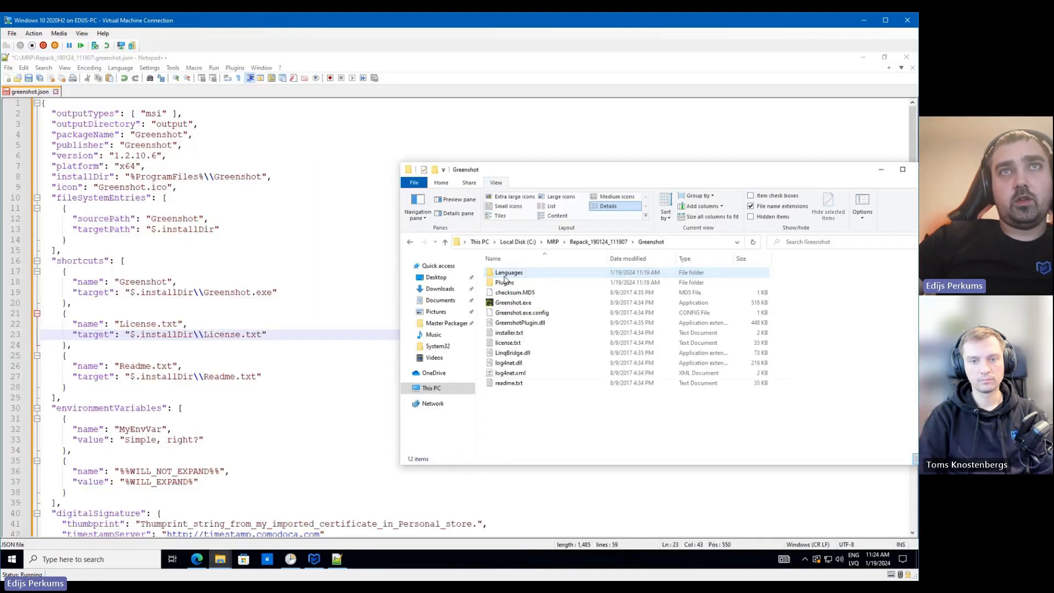
pyautogui.click(516, 344)
pyautogui.click(511, 390)
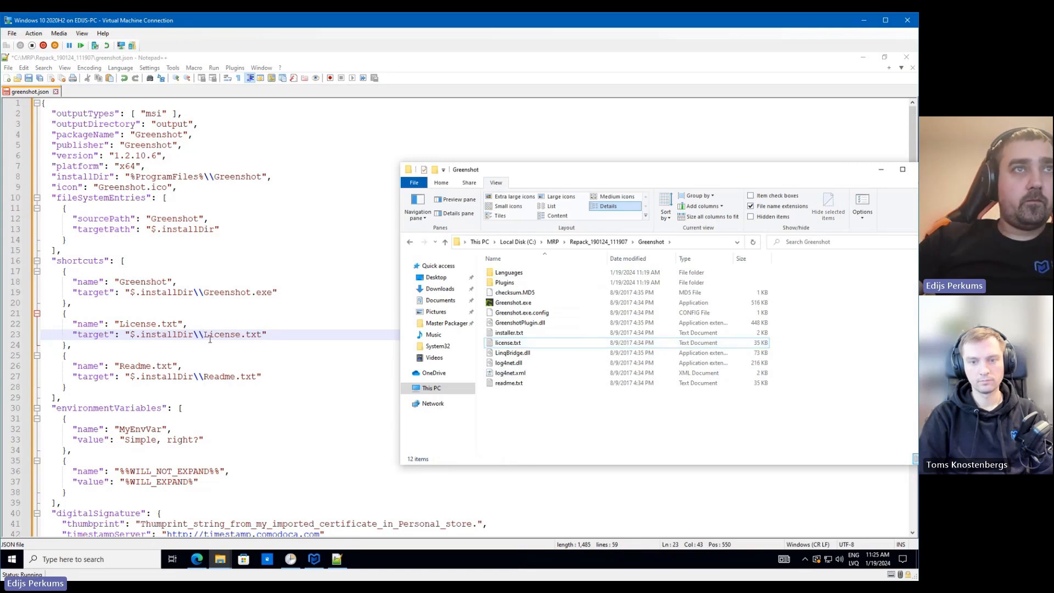
# Delete the entire environmentVariables section from greenshot.json, including its leftover comma and blank line
pyautogui.click(115, 419)
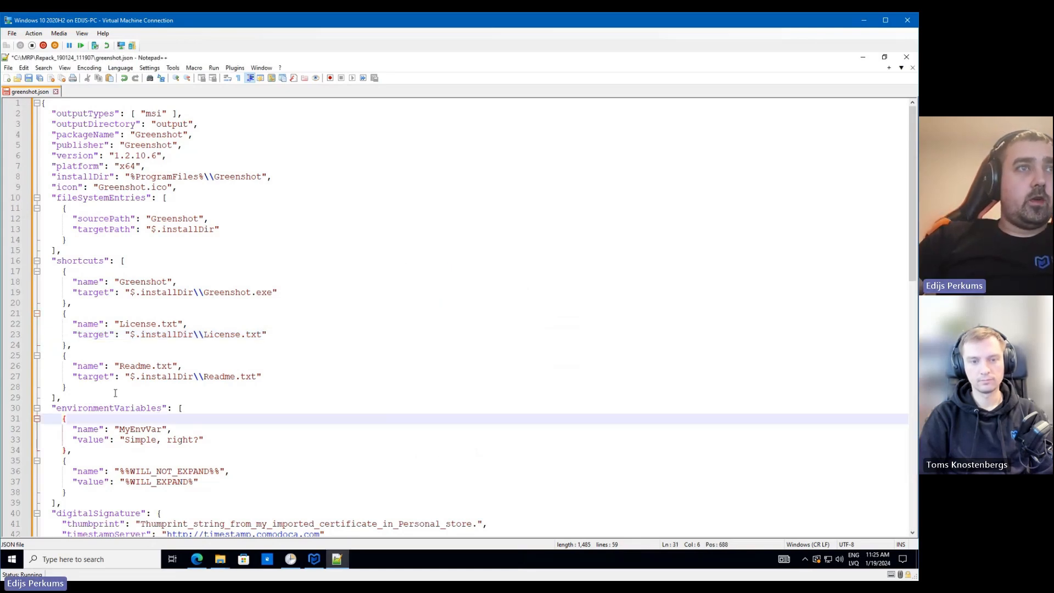
pyautogui.scroll(-3, 115, 394)
pyautogui.moveTo(59, 408); pyautogui.dragTo(48, 314)
pyautogui.press('Delete')
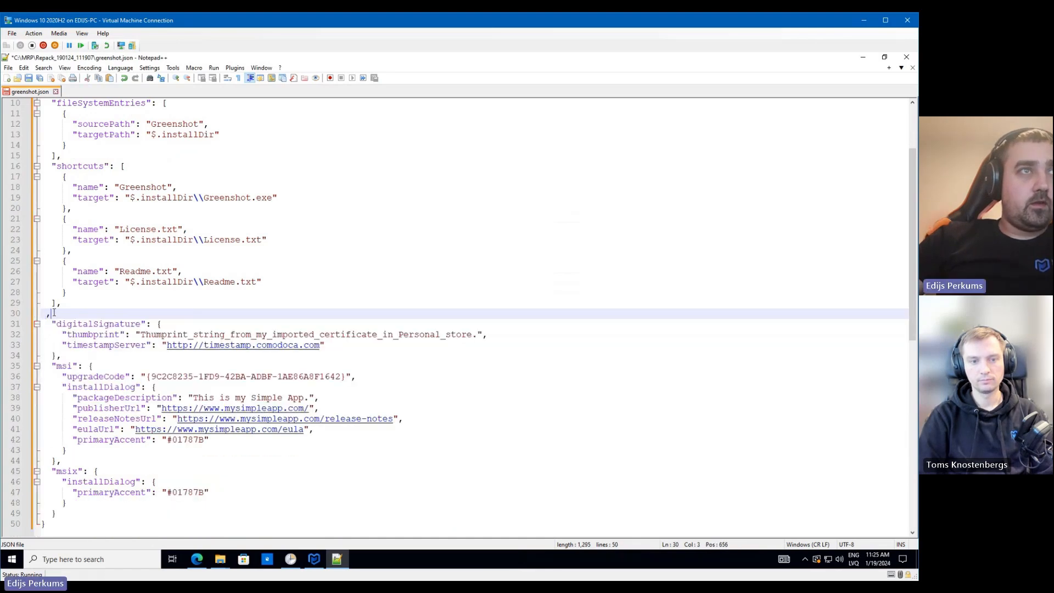
pyautogui.press('BackSpace')
pyautogui.press('BackSpace')
pyautogui.press('BackSpace')
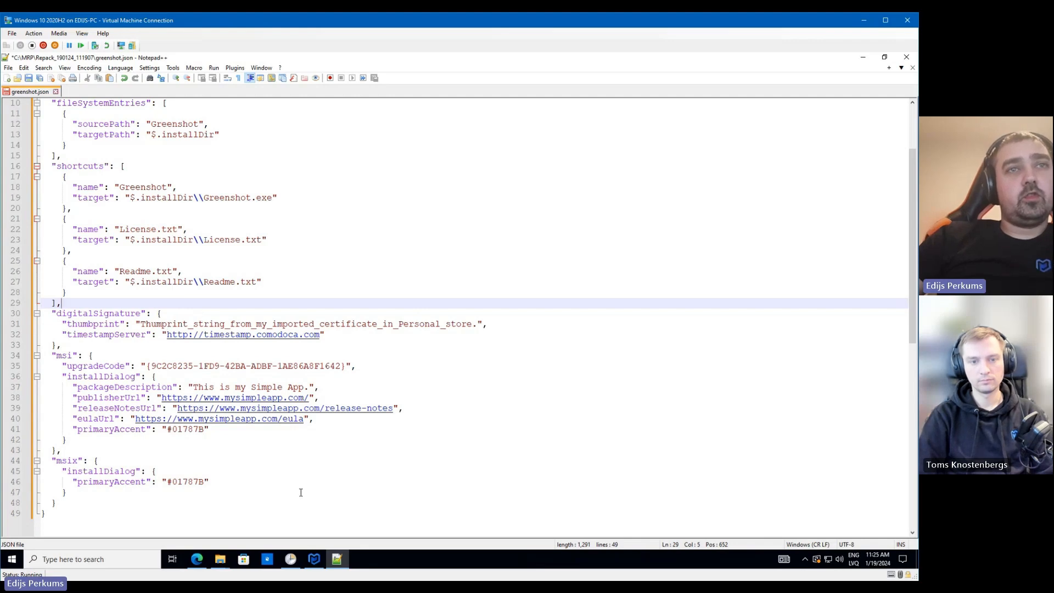
# Switch to the documentation in Edge, search it for "trusted" and "trust", and browse the property tables in a maximized window
pyautogui.click(203, 560)
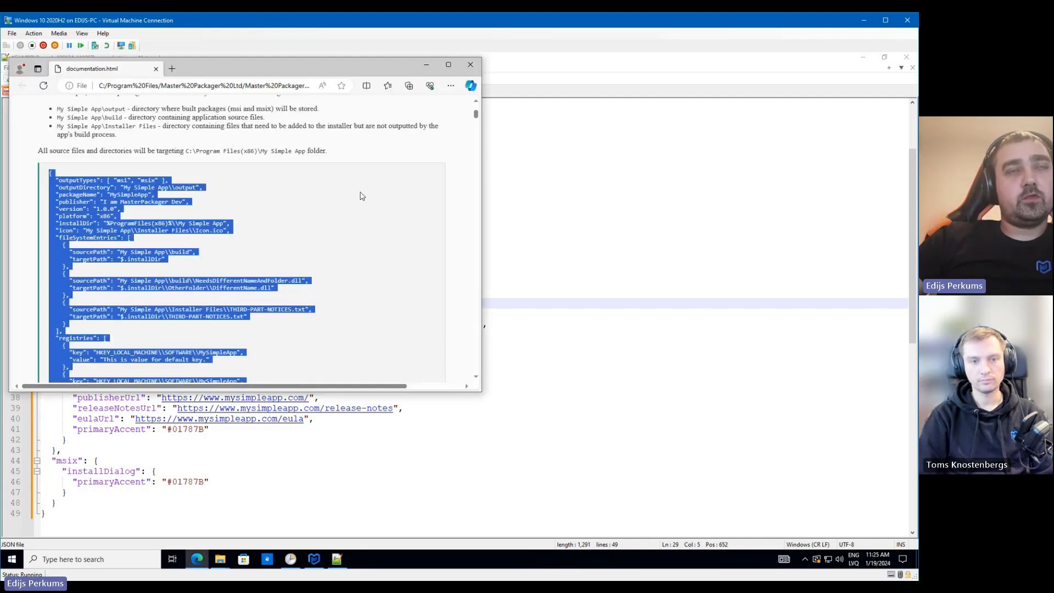
pyautogui.click(300, 147)
pyautogui.hotkey('ctrl', 'f')
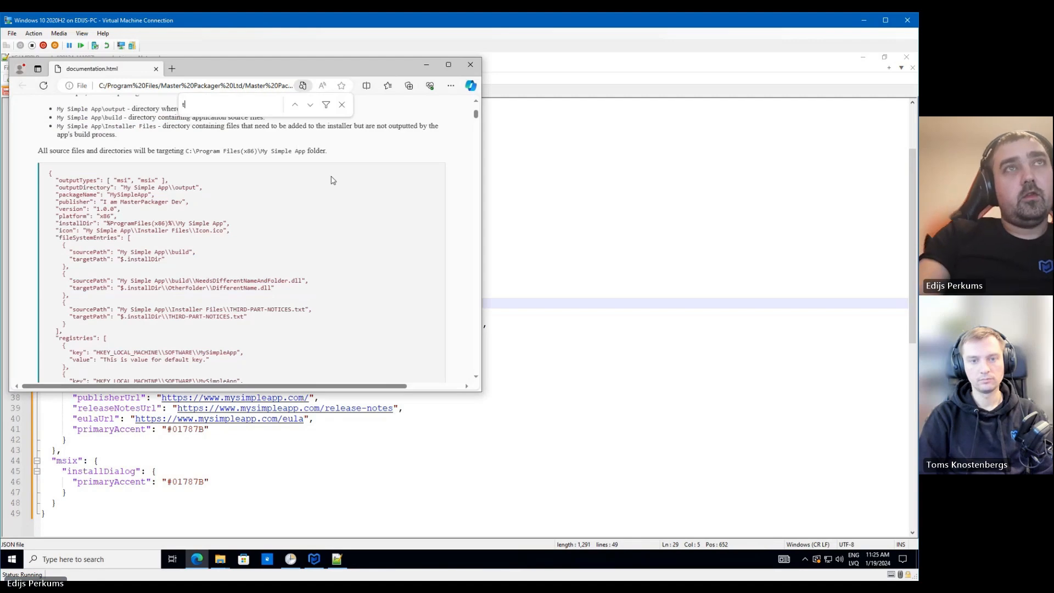
pyautogui.write('truste')
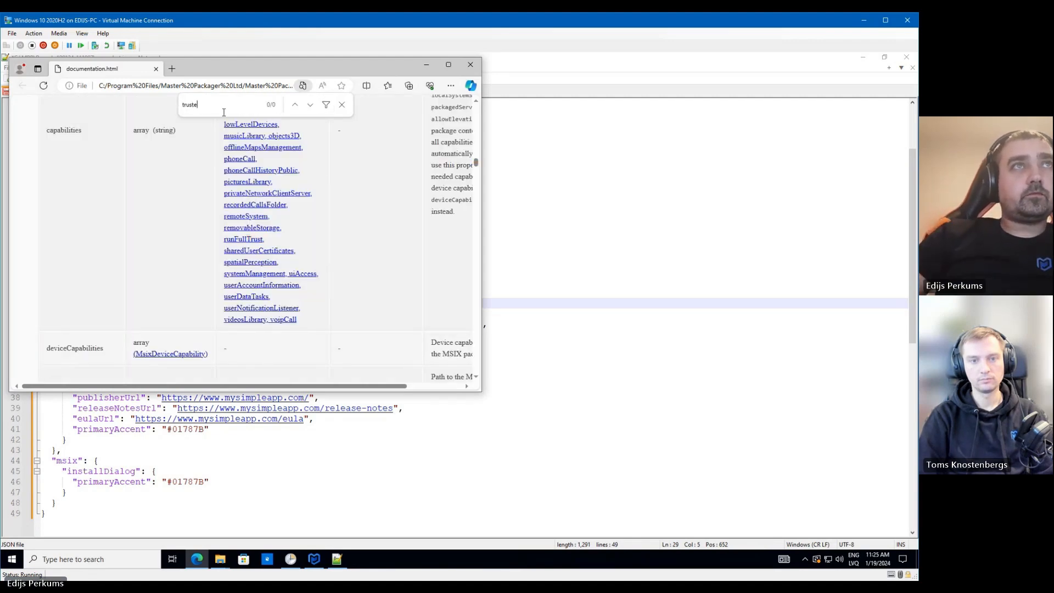
pyautogui.write('d')
pyautogui.moveTo(221, 100); pyautogui.dragTo(155, 110)
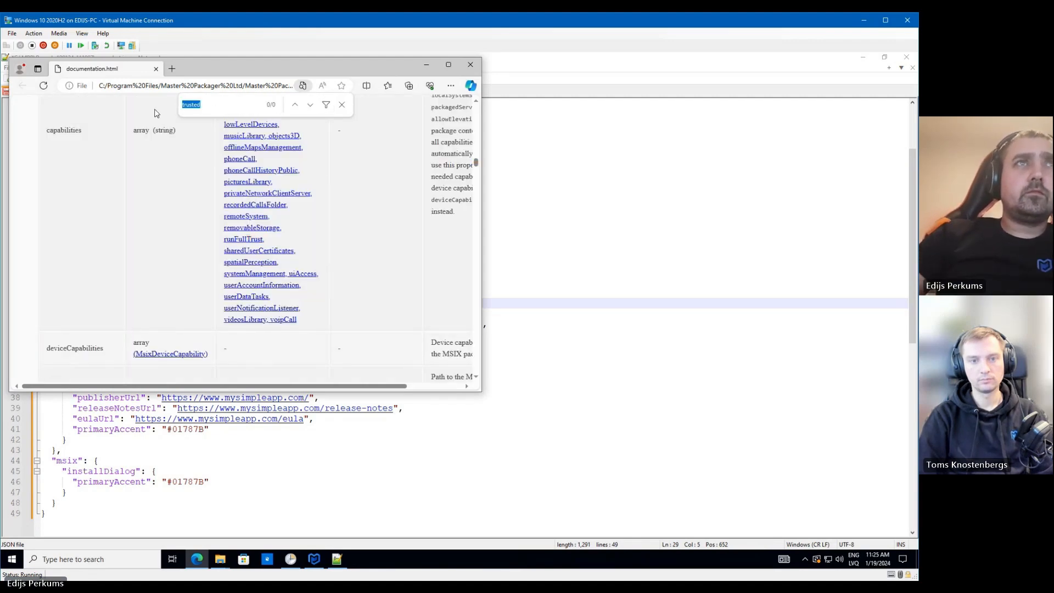
pyautogui.press('BackSpace')
pyautogui.write('trus')
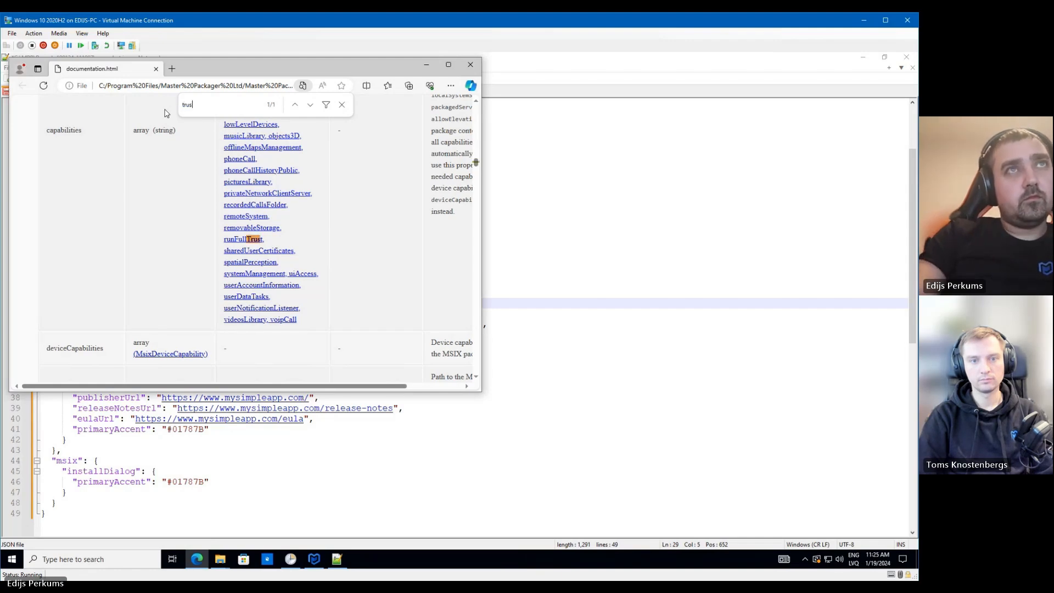
pyautogui.write('t')
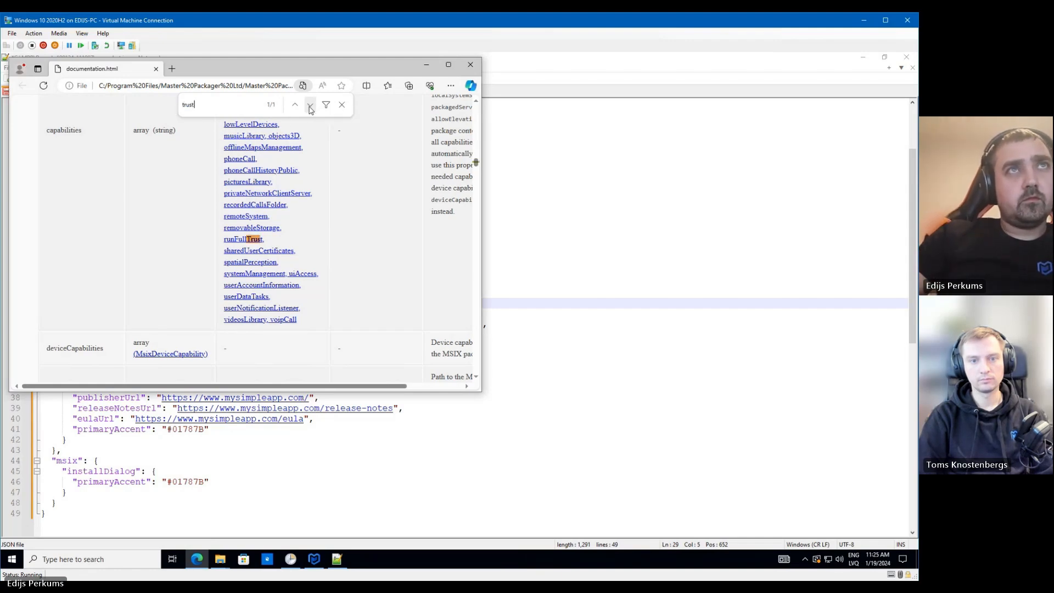
pyautogui.click(448, 65)
pyautogui.scroll(-5, 560, 258)
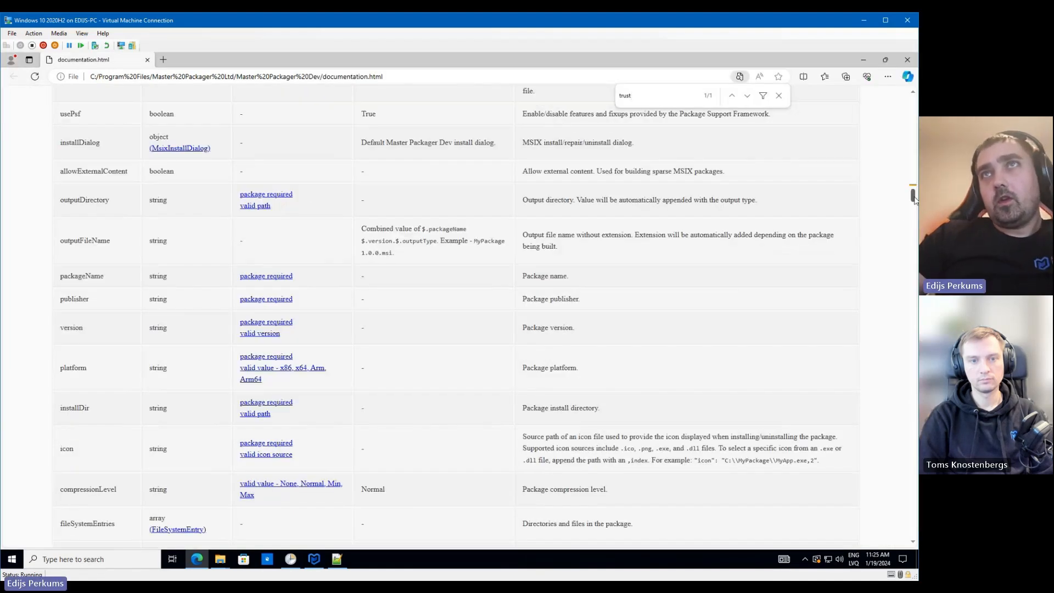
pyautogui.click(779, 95)
pyautogui.moveTo(913, 204); pyautogui.dragTo(910, 239)
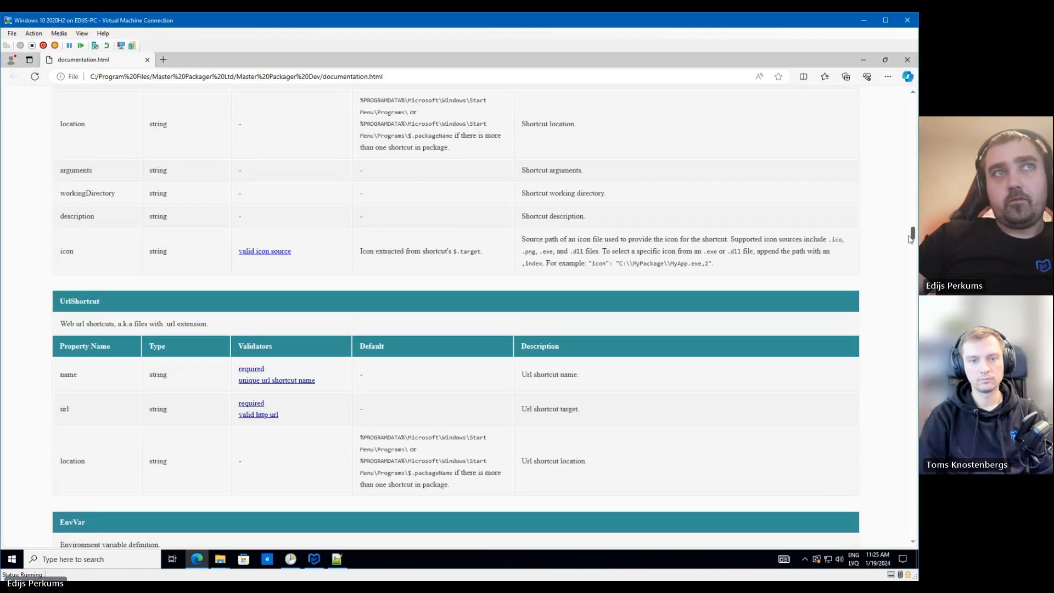
# Search the documentation for "testce", copy the generateTestCertificate property name, and replace "thumbprint" with it in the JSON's digitalSignature section
pyautogui.hotkey('ctrl', 'f')
pyautogui.write('testce')
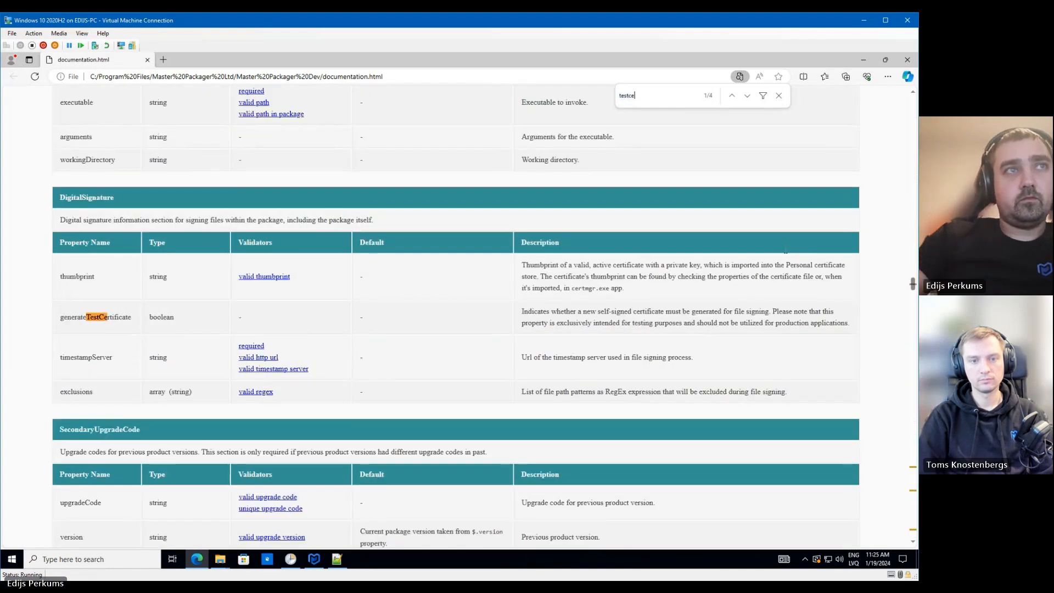
pyautogui.doubleClick(106, 318)
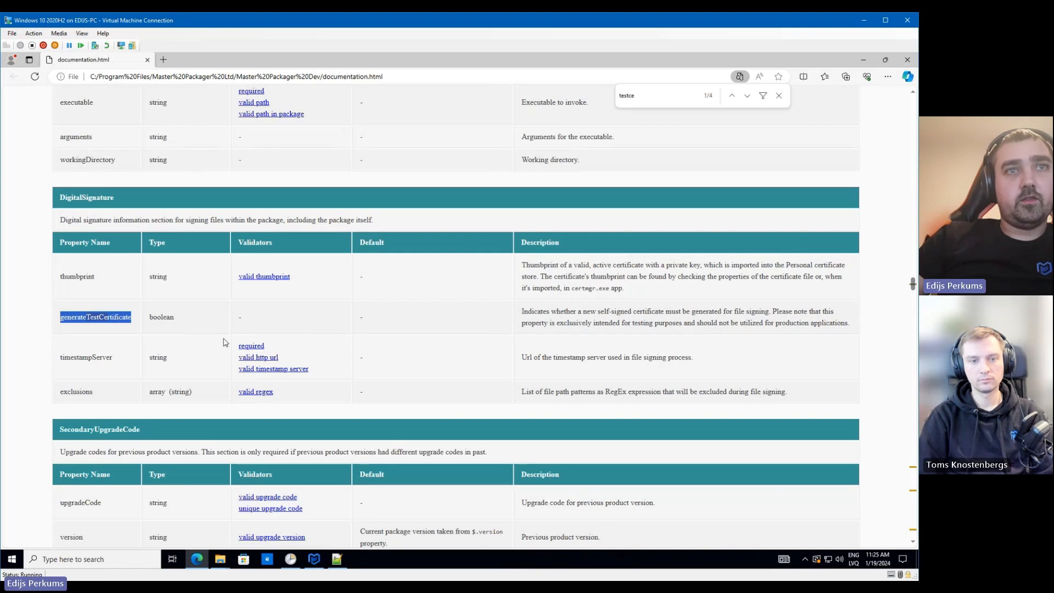
pyautogui.click(337, 558)
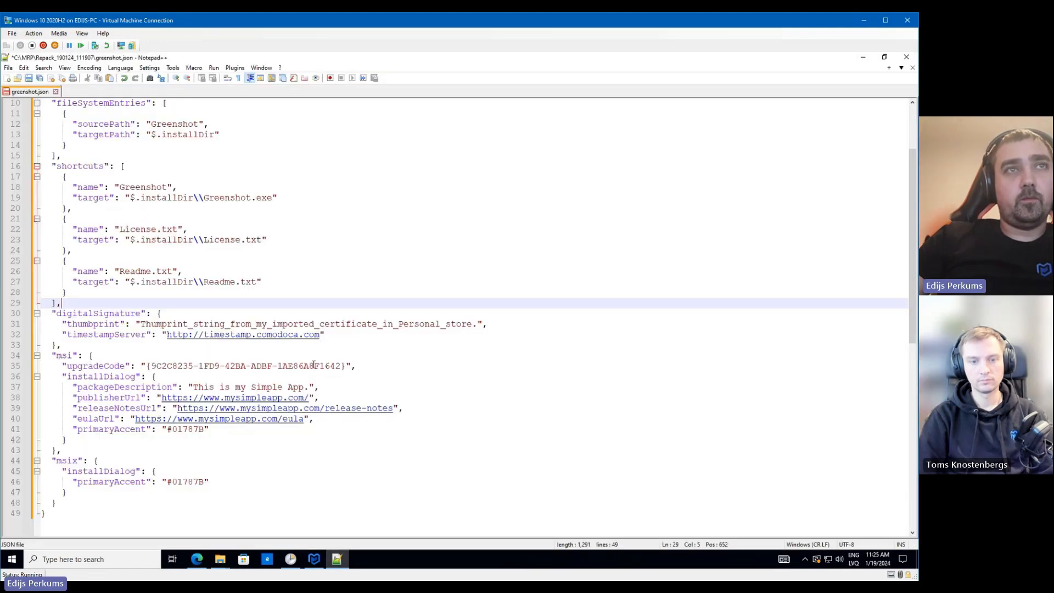
pyautogui.doubleClick(82, 325)
pyautogui.hotkey('ctrl', 'v')
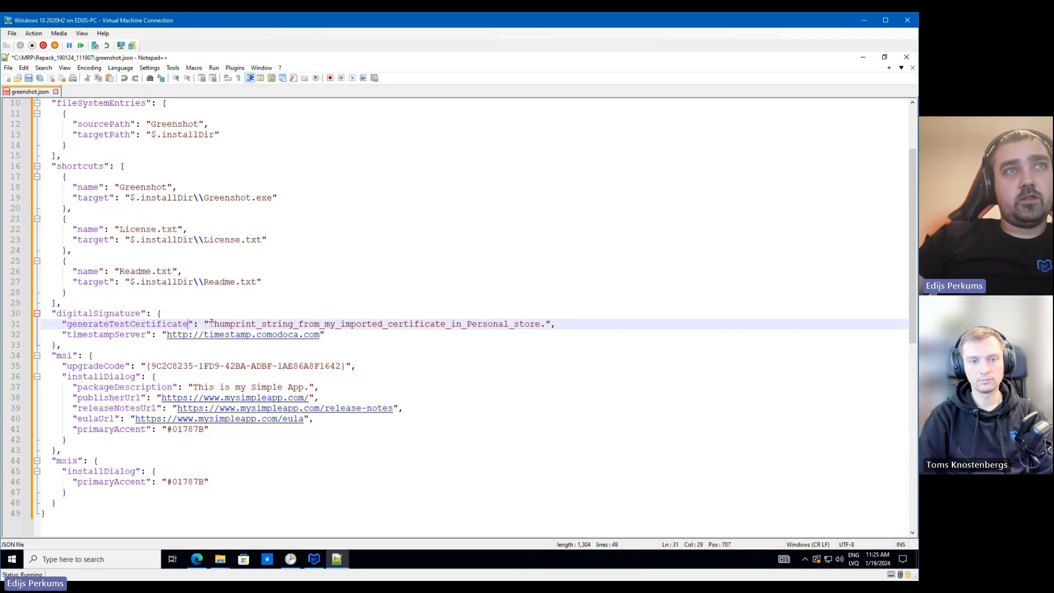
# Check the property's type in the documentation and set generateTestCertificate to the unquoted boolean true, followed by a comma
pyautogui.moveTo(212, 324); pyautogui.dragTo(541, 324)
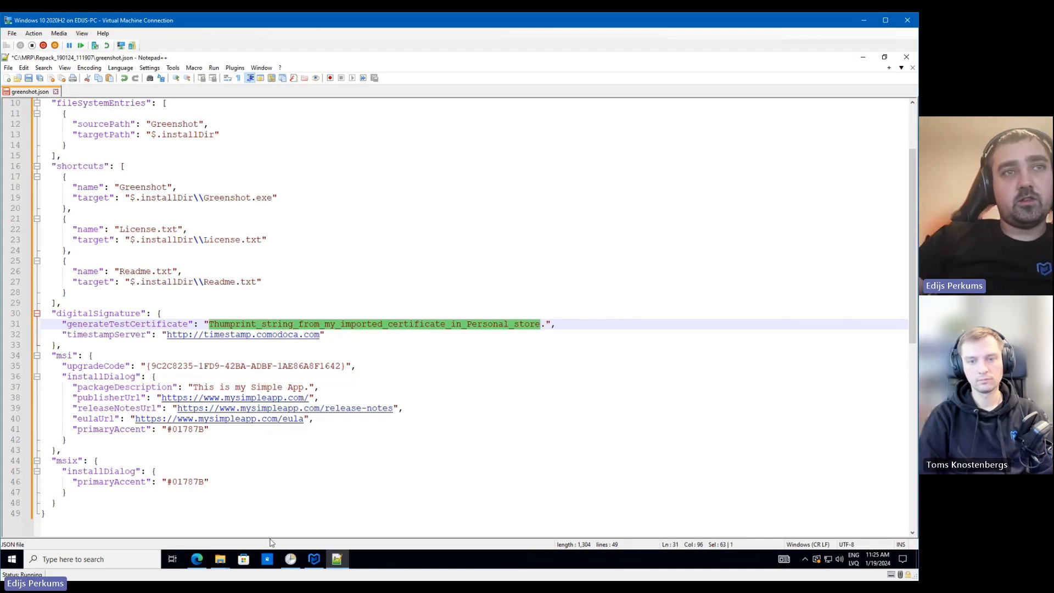
pyautogui.click(197, 559)
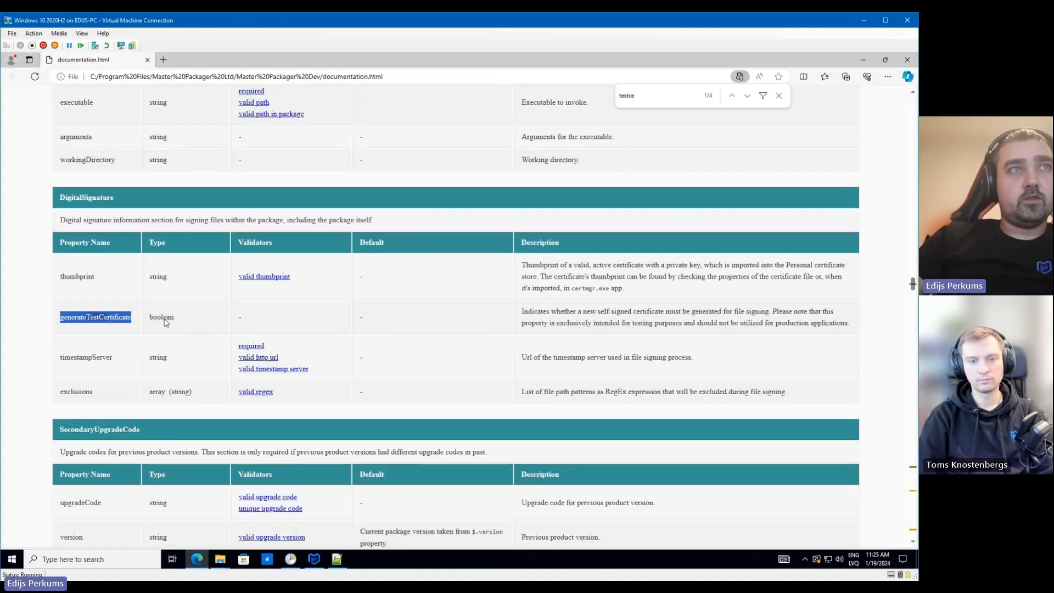
pyautogui.click(336, 559)
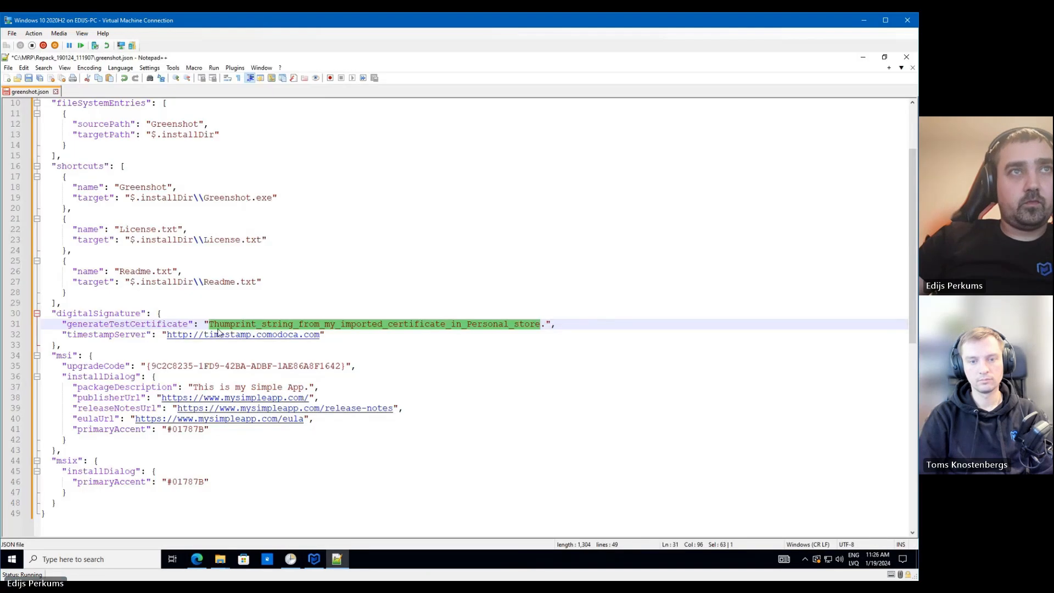
pyautogui.hotkey('shift', 'Right')
pyautogui.write('true')
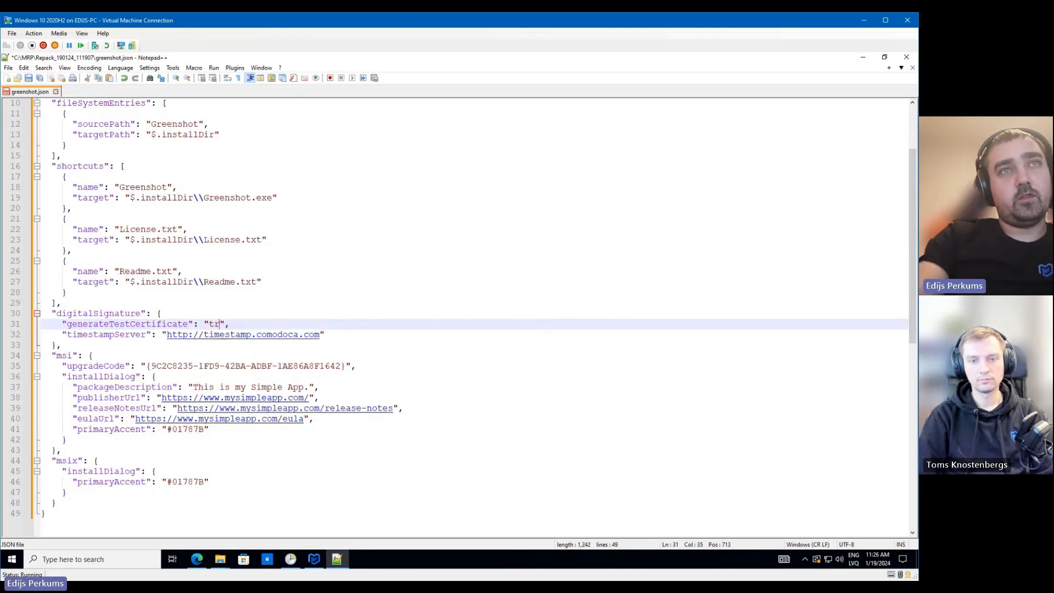
pyautogui.click(210, 324)
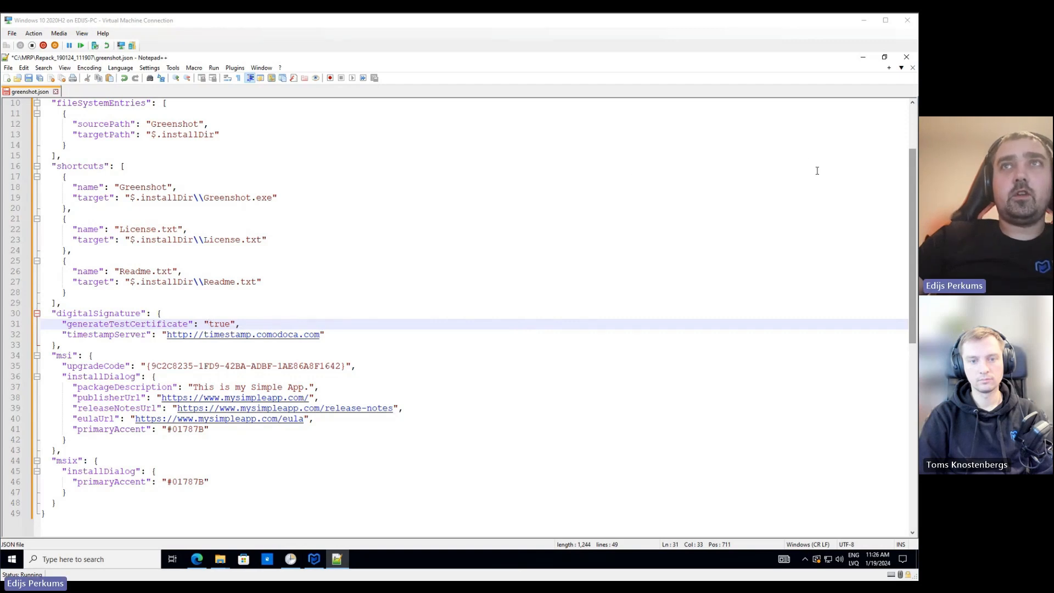
pyautogui.click(209, 324)
pyautogui.press('BackSpace')
pyautogui.click(240, 324)
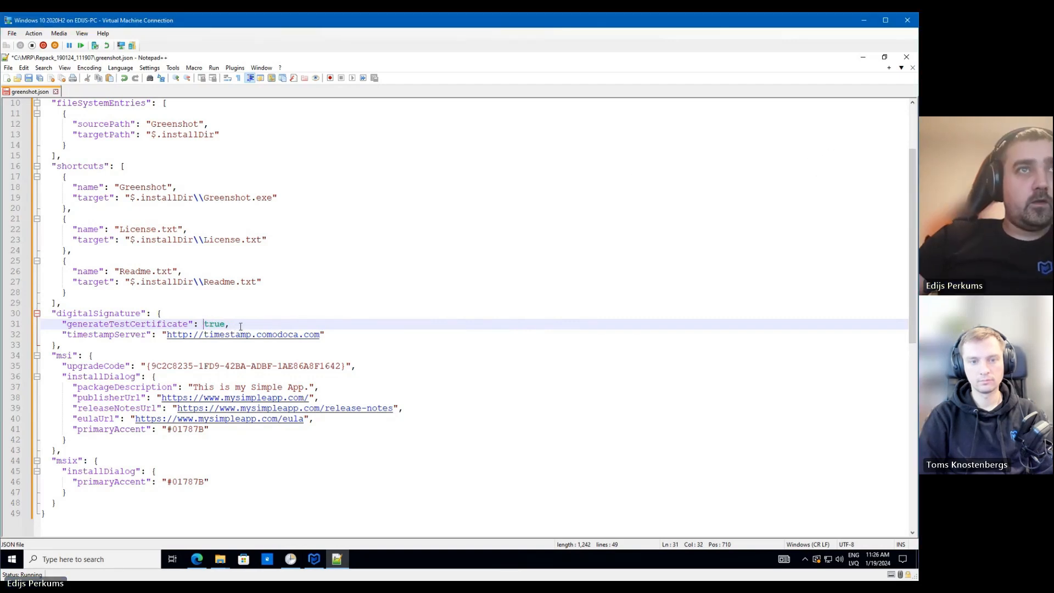
pyautogui.press('BackSpace')
pyautogui.press('BackSpace')
pyautogui.write(',')
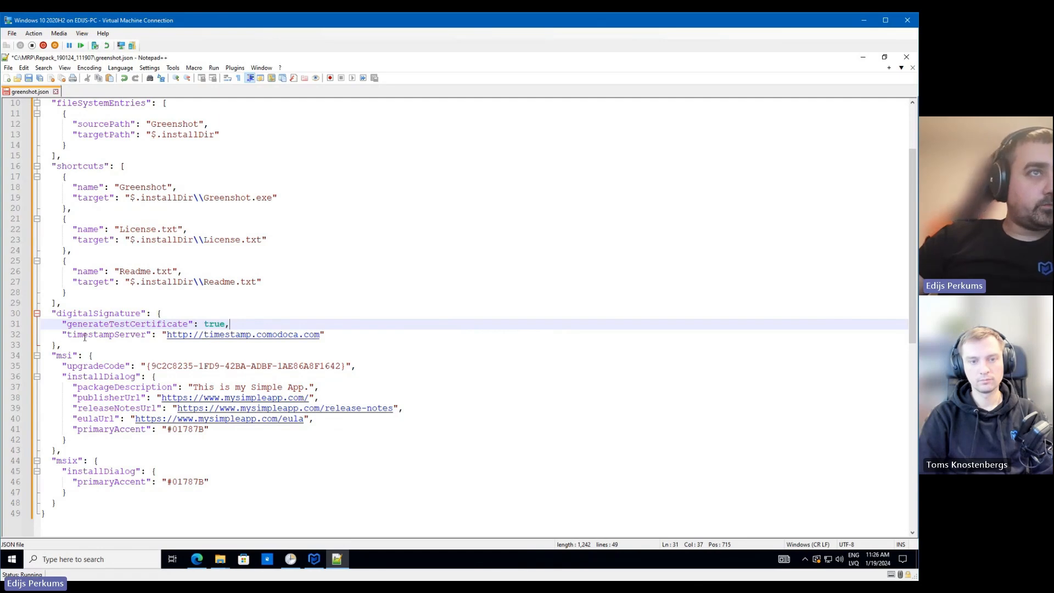
# Change the upgradeCode's first character to 2 and set packageDescription to "Greenshot is a free and open-source screenshot program for Microsoft Windows."
pyautogui.click(155, 366)
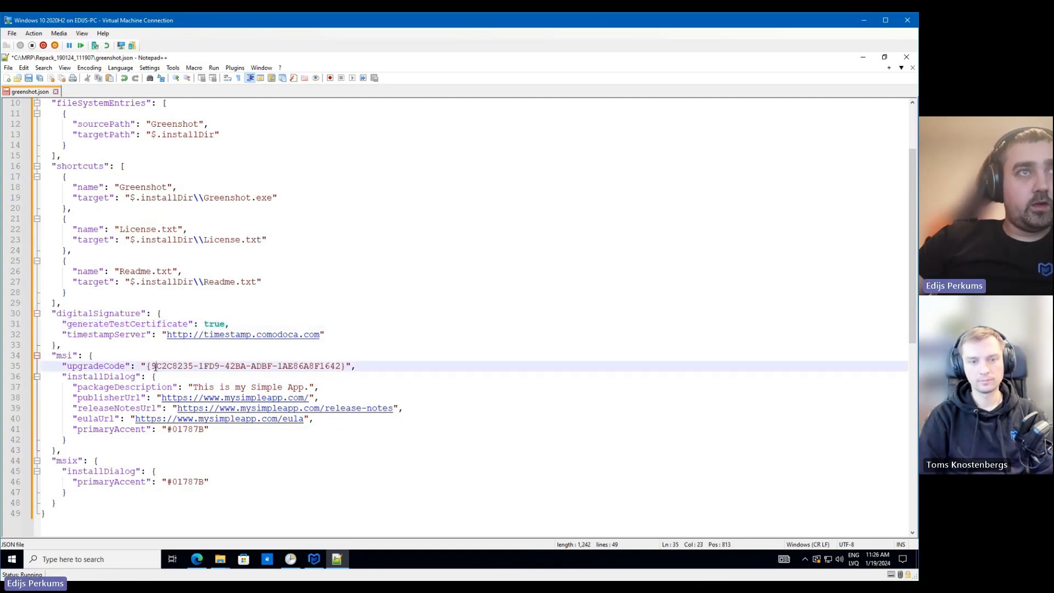
pyautogui.click(196, 388)
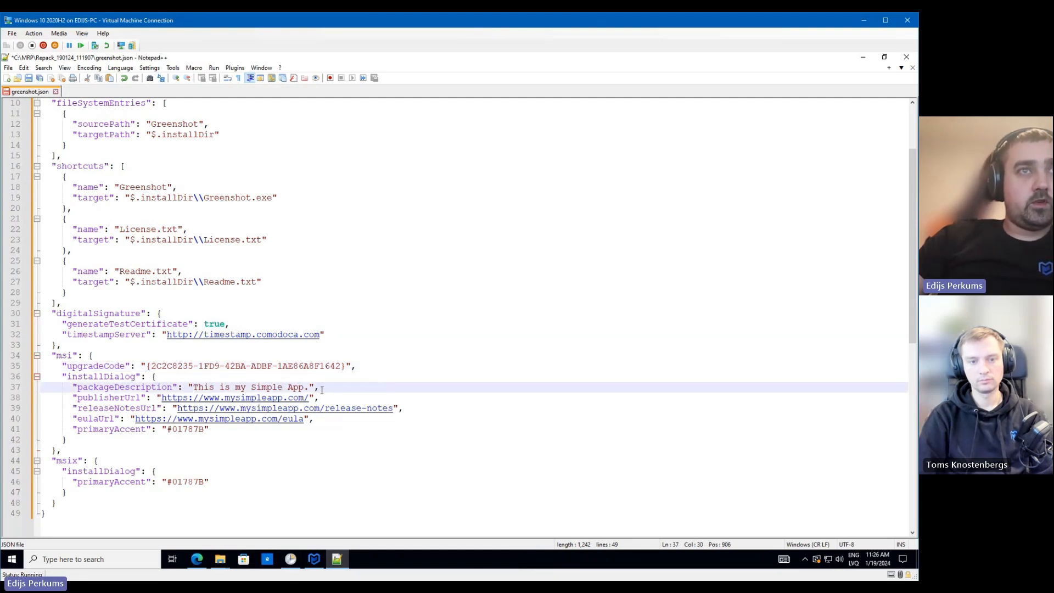
pyautogui.scroll(3, 322, 389)
pyautogui.doubleClick(165, 146)
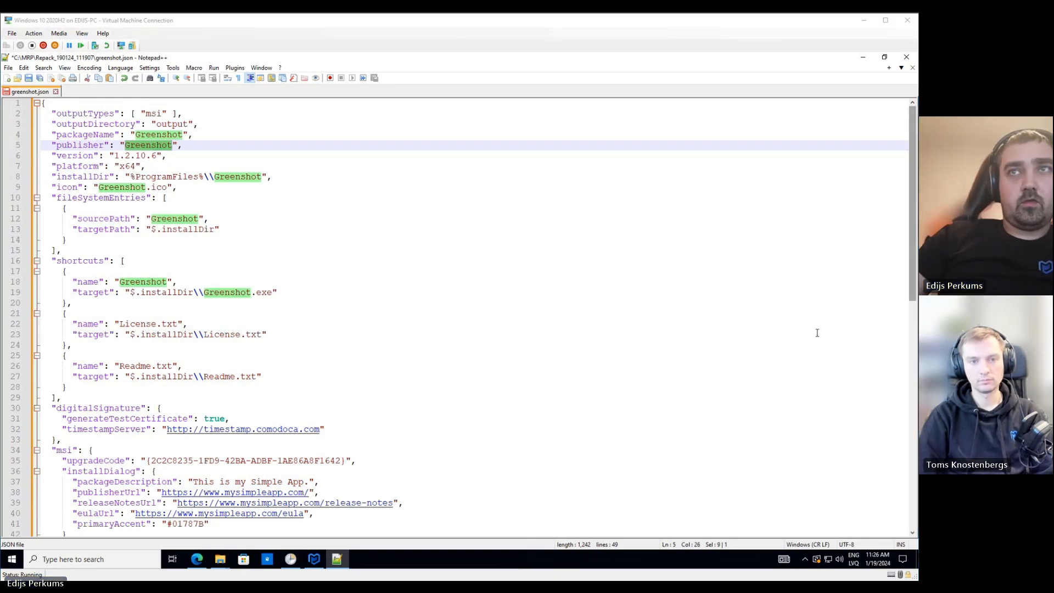
pyautogui.click(195, 481)
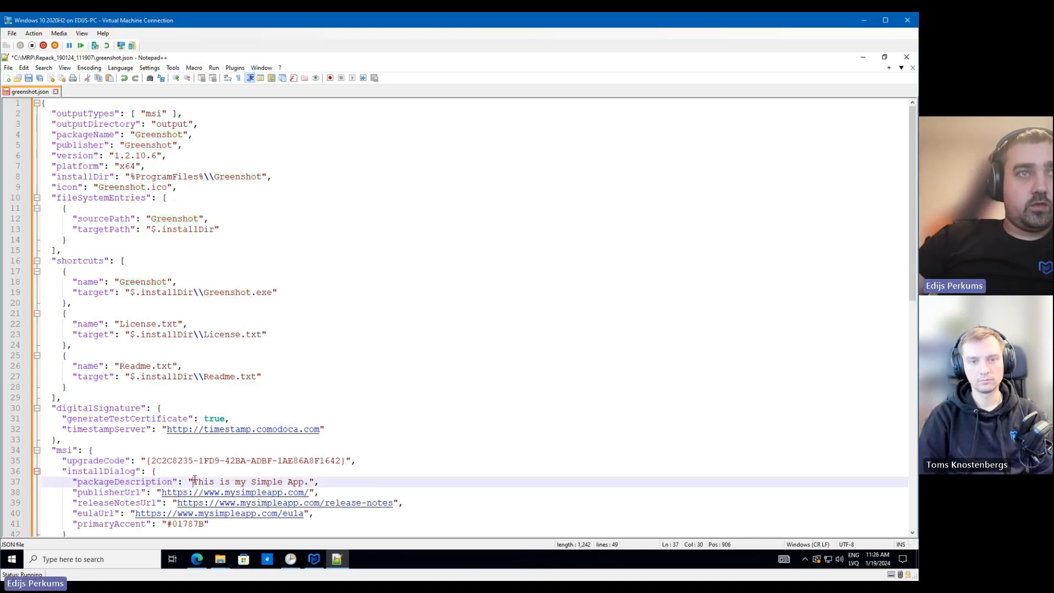
pyautogui.keyDown('shift'); pyautogui.click(305, 482); pyautogui.keyUp('shift')
pyautogui.write('Greenshot is a free and open-source screenshot program for Microsoft Windows.')
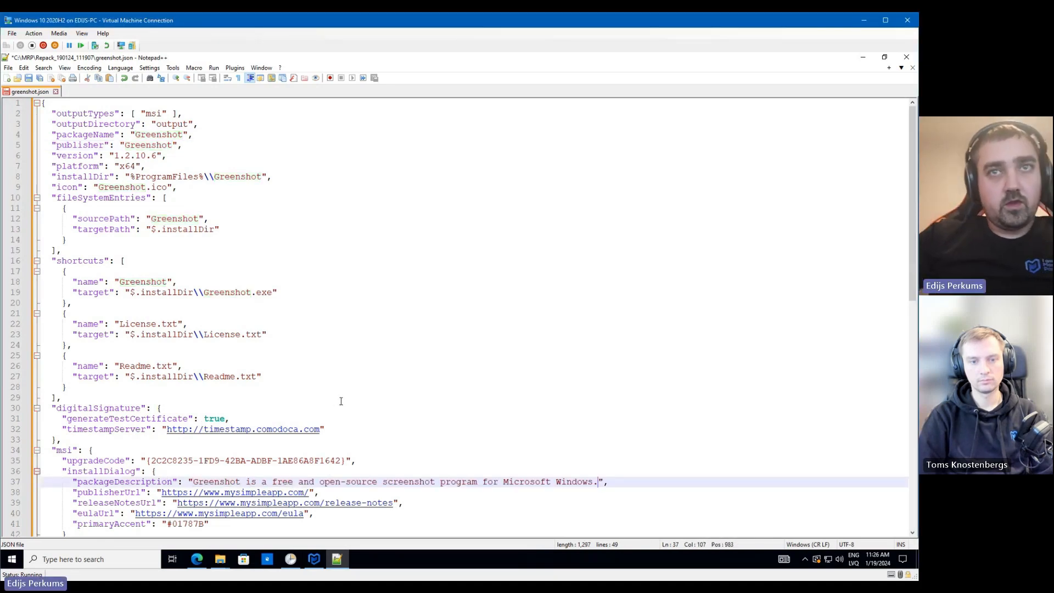
pyautogui.scroll(-4, 341, 401)
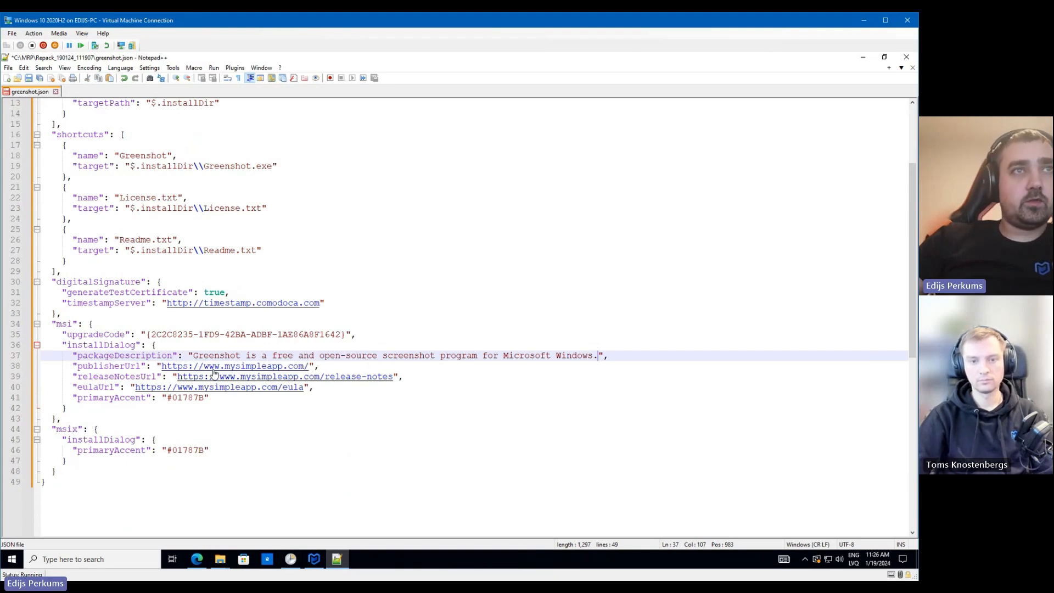
pyautogui.hotkey('alt', 'Tab')
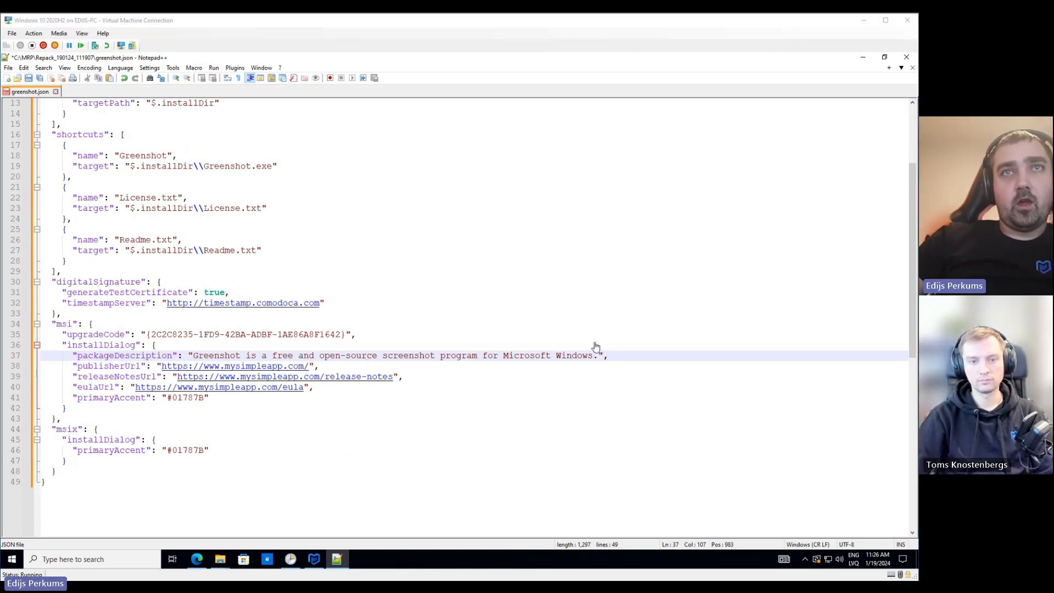
pyautogui.click(162, 367)
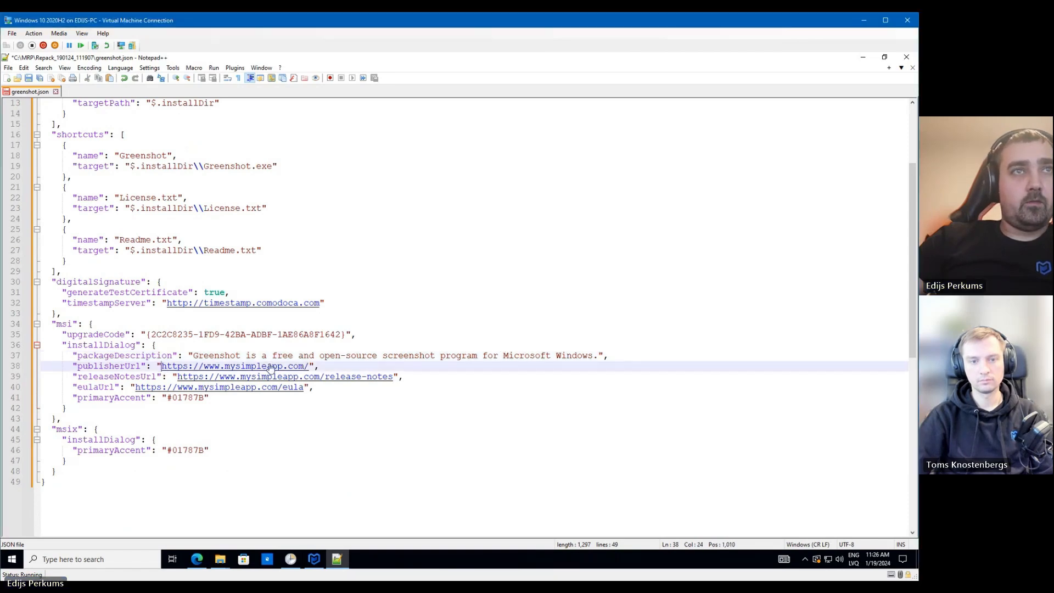
pyautogui.moveTo(308, 366); pyautogui.dragTo(181, 371)
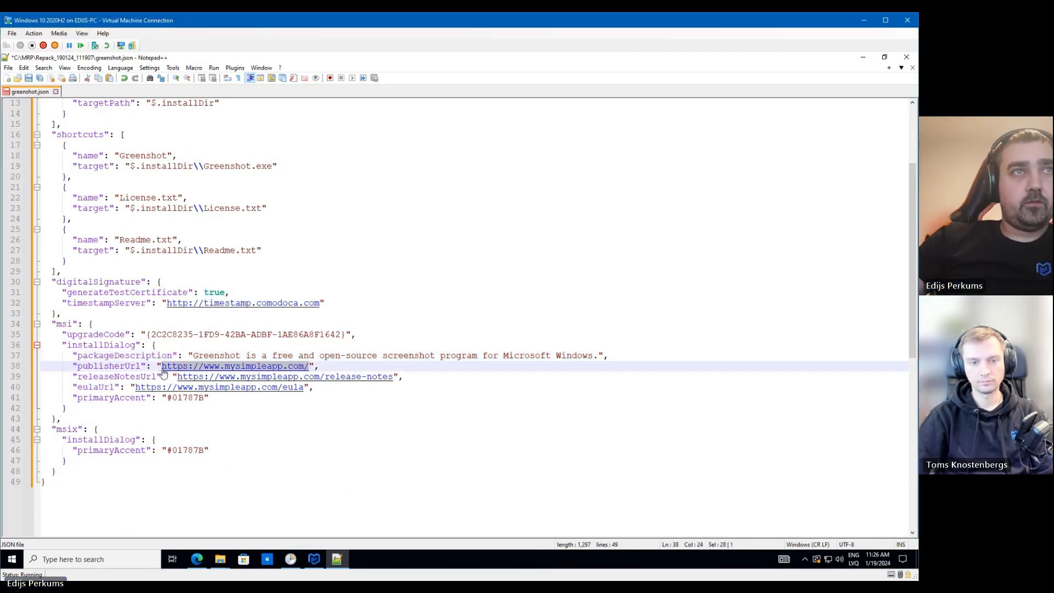
pyautogui.write('s://getgreenshot.org/')
pyautogui.hotkey('alt', 'Tab')
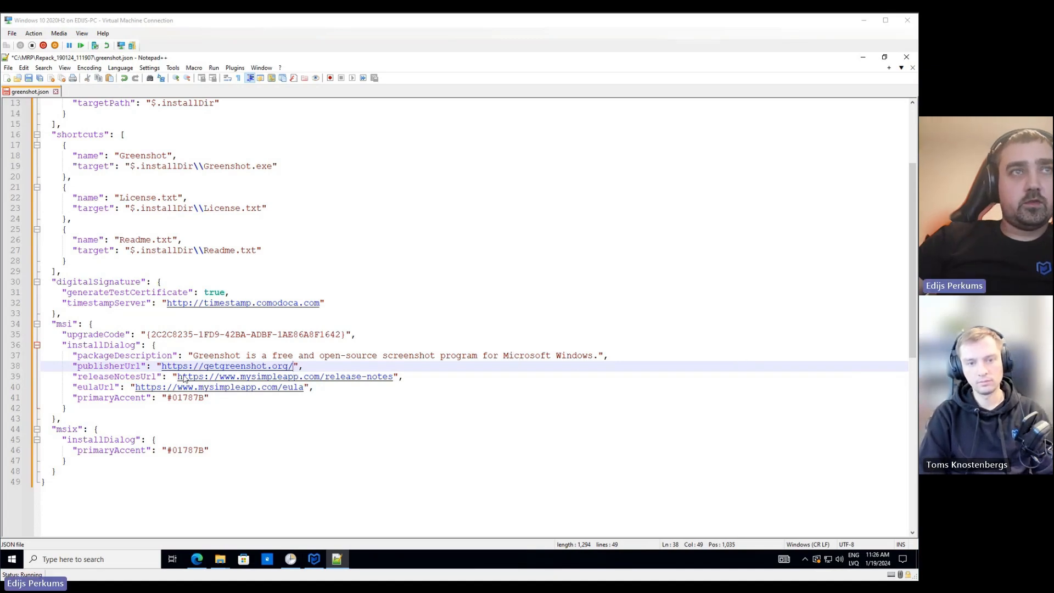
pyautogui.moveTo(177, 377); pyautogui.dragTo(393, 377)
pyautogui.write('https://getgreenshot.org/2017/09/12/1210-september-release/')
pyautogui.hotkey('alt', 'Tab')
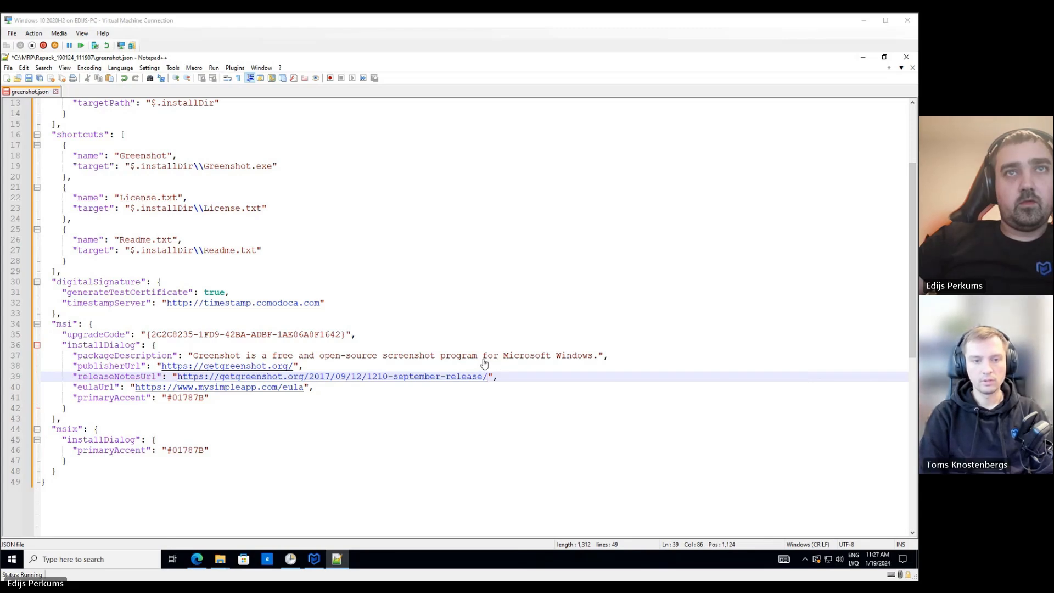
pyautogui.click(303, 387)
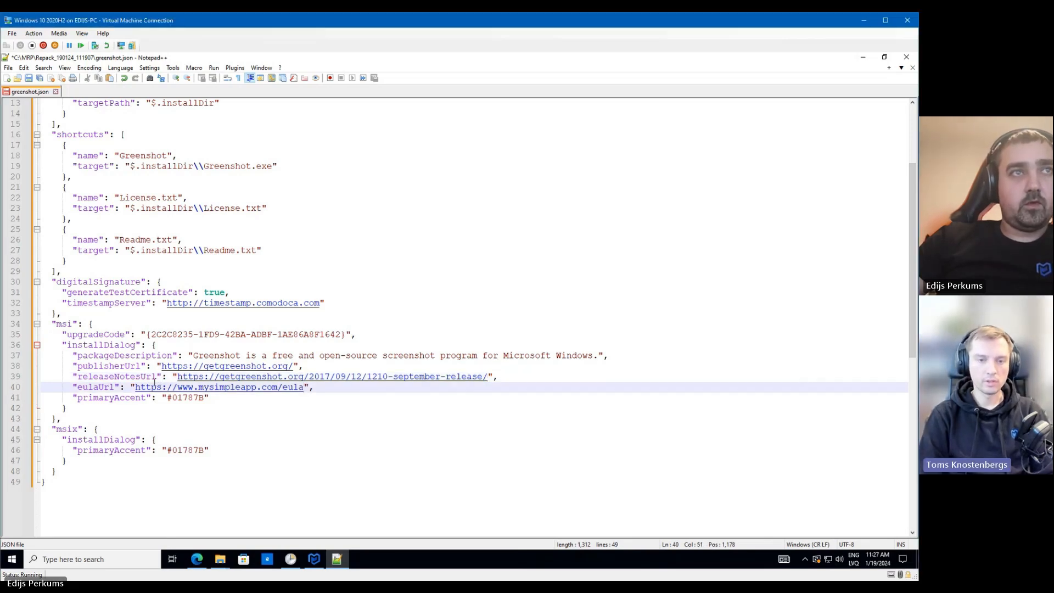
pyautogui.keyDown('shift'); pyautogui.click(136, 387); pyautogui.keyUp('shift')
pyautogui.hotkey('ctrl', 'v')
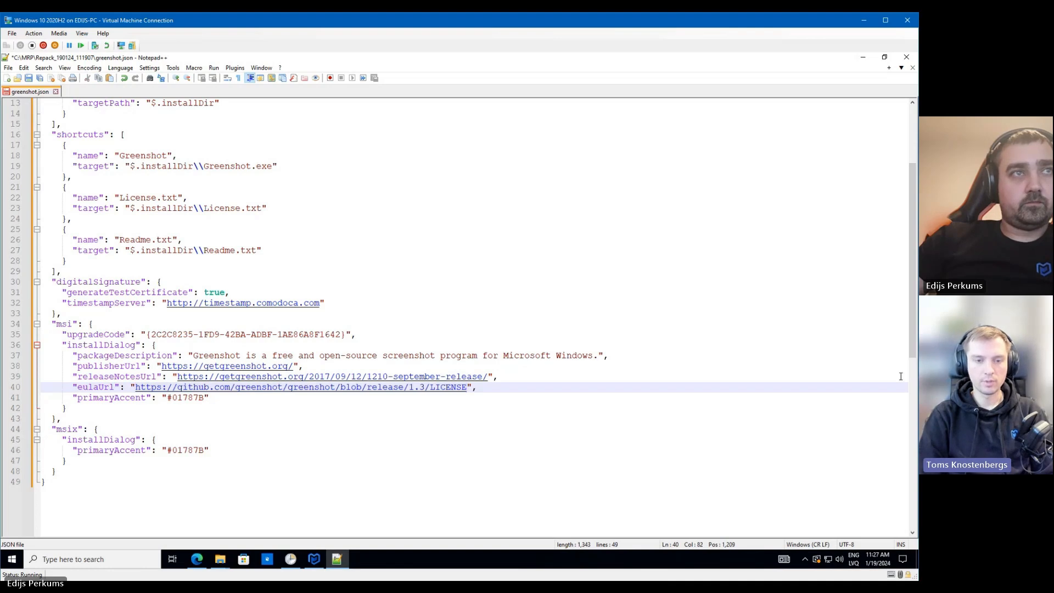
pyautogui.hotkey('alt', 'Tab')
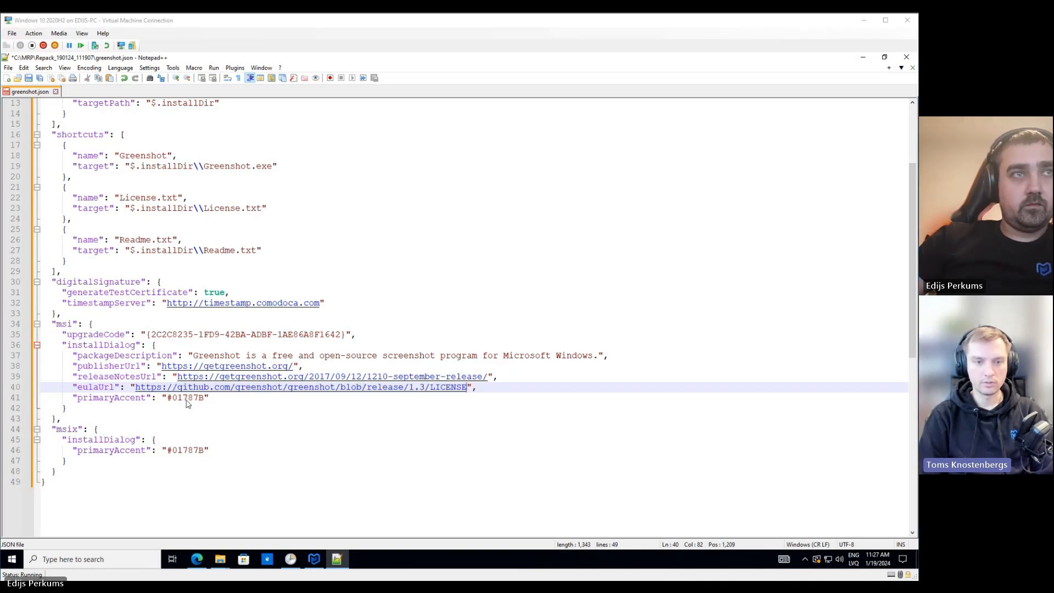
pyautogui.doubleClick(187, 402)
pyautogui.write('3d3d3d')
# Delete the entire msix section from greenshot.json, including the comma that precedes it
pyautogui.click(71, 475)
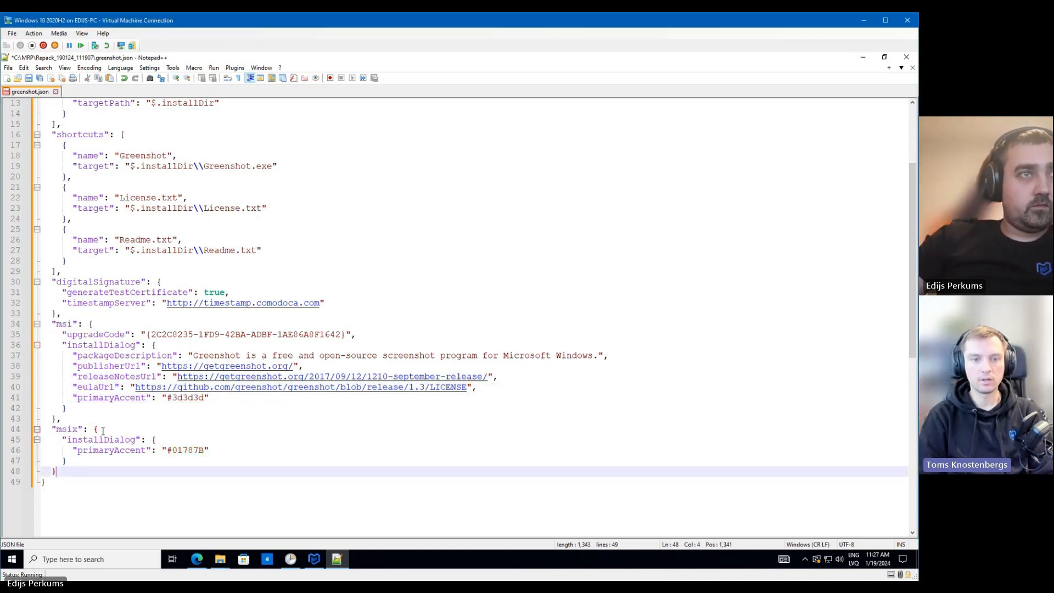
pyautogui.moveTo(72, 474); pyautogui.dragTo(57, 420)
pyautogui.press('Delete')
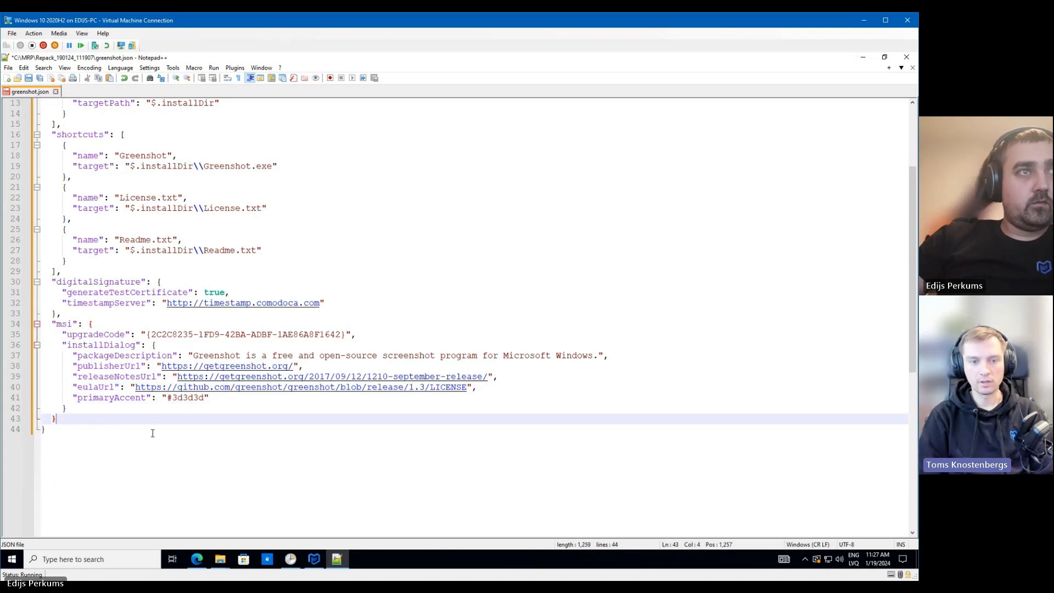
# After the shortcuts array, paste a fileAssociations section for the greenshot file type with an Open verb, and a startup section launching Greenshot.exe OnLogin
pyautogui.hotkey('alt', 'Tab')
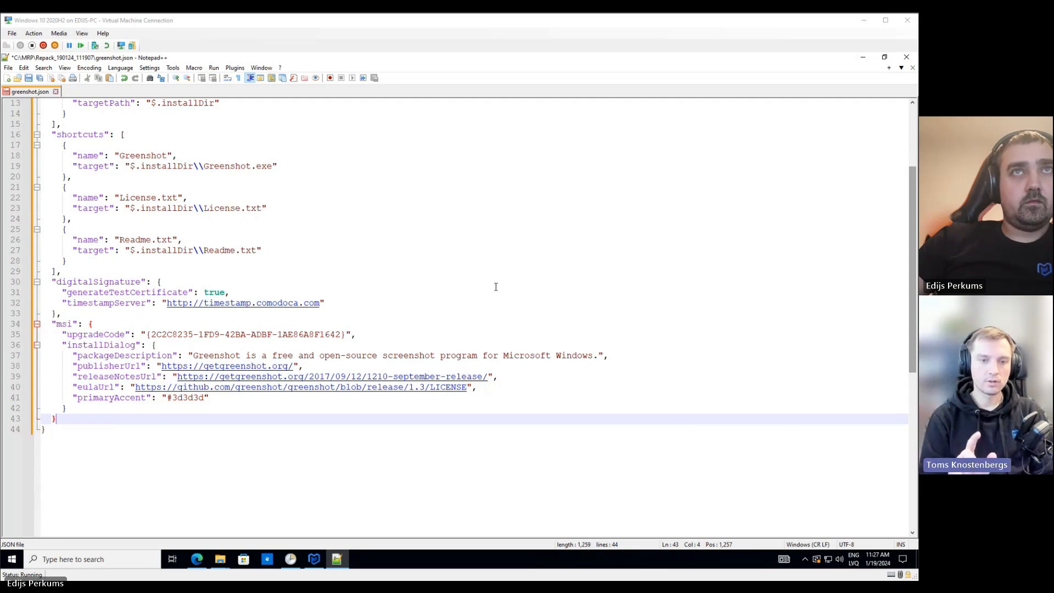
pyautogui.click(317, 254)
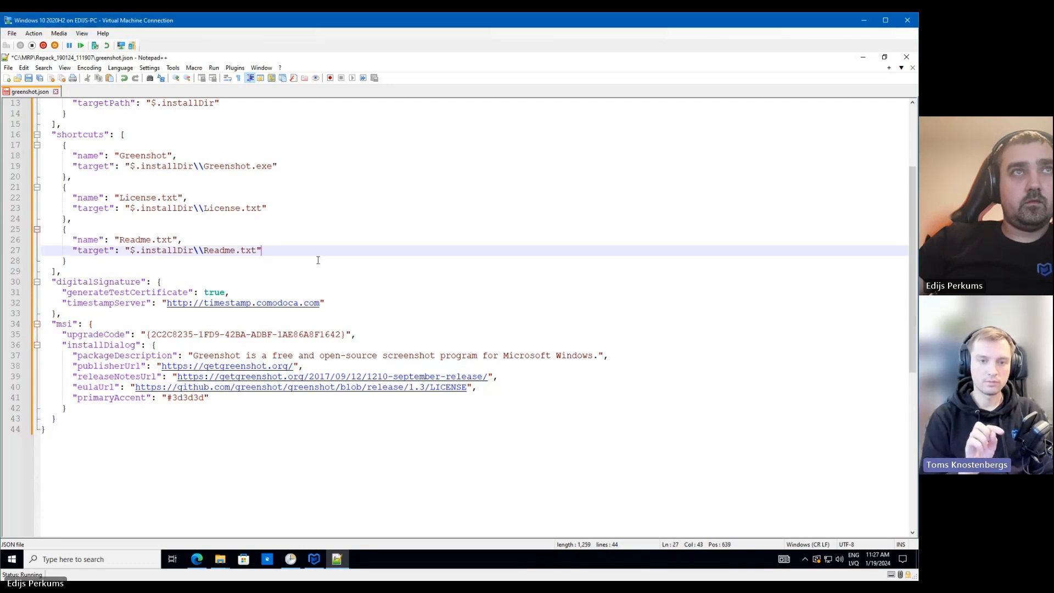
pyautogui.scroll(4, 323, 264)
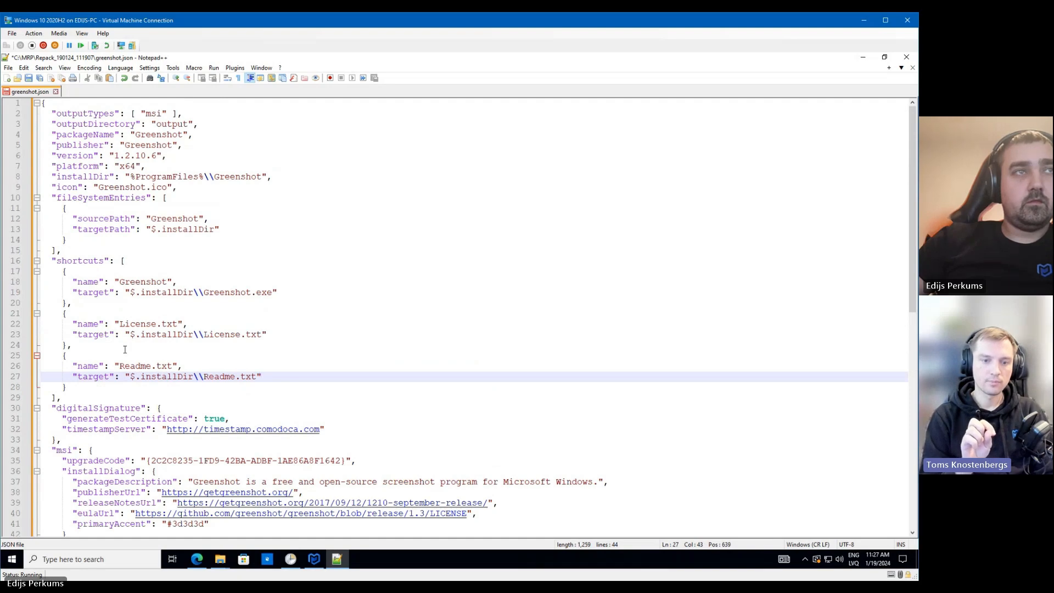
pyautogui.moveTo(57, 397); pyautogui.dragTo(69, 397)
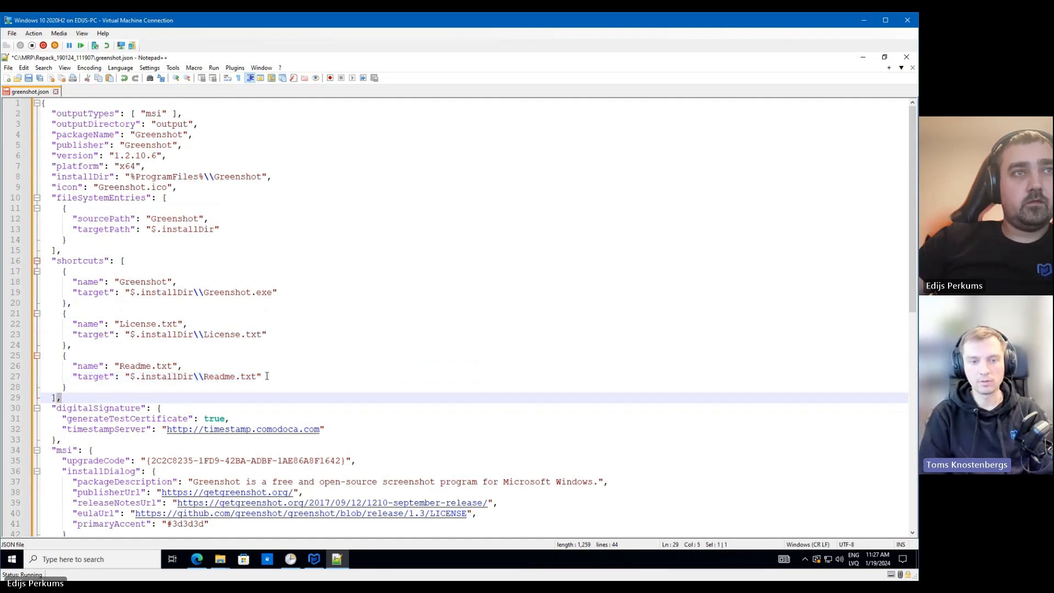
pyautogui.scroll(-2, 249, 323)
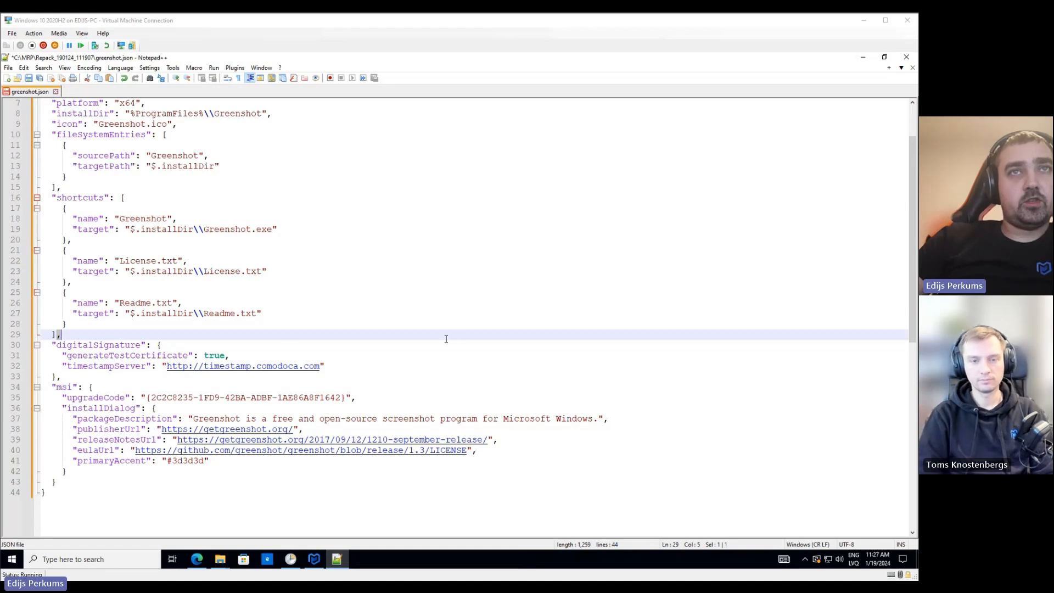
pyautogui.click(57, 335)
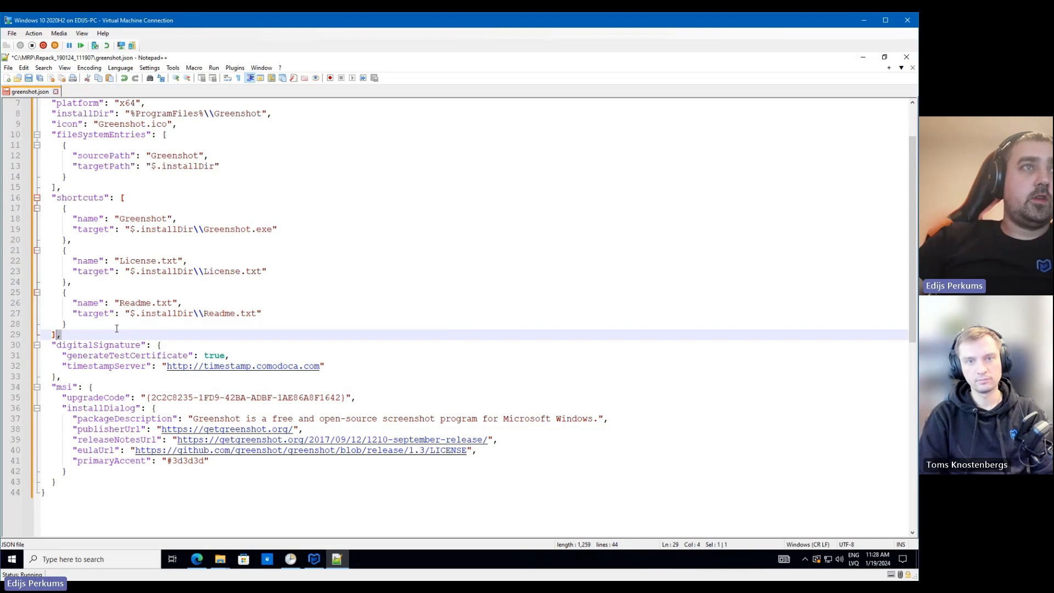
pyautogui.write(',   "fileAssociations": [     {       "fileType": "greenshot",       "executable": "$.installDir\\\\Greenshot.exe",       "progId": "Greenshot",       "icon": "Greenshot.ico",       "verbs": [         {           "name": "Open",           "arguments": "--openfile \\"%1\\""         }       ]     }   ],   "startup": [     {       "type": "OnLogin",       "executable": "$.installDir\\\\Greenshot.exe"     }   ]')
pyautogui.scroll(-3, 111, 309)
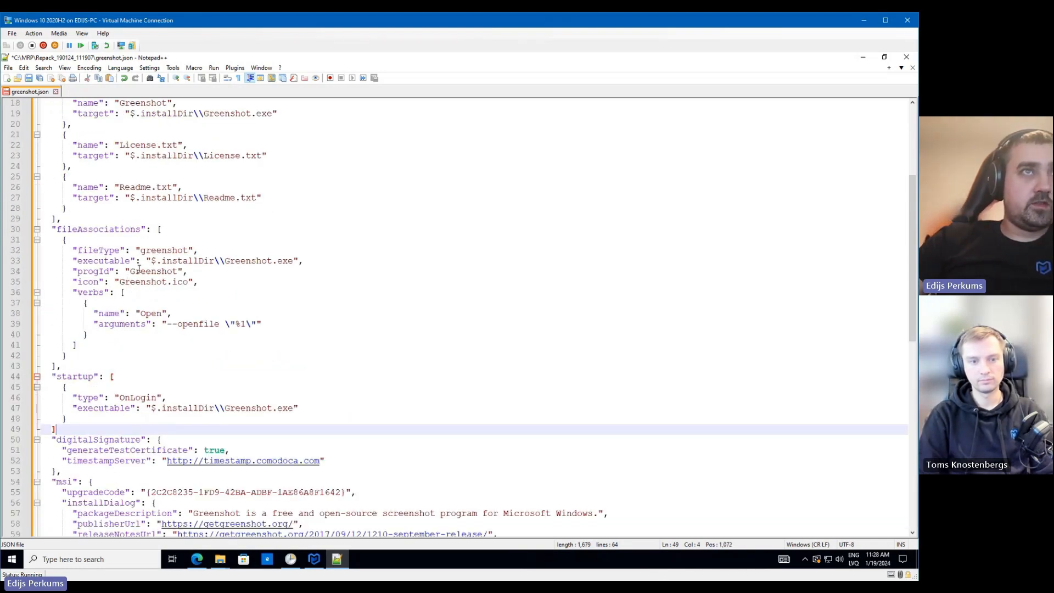
# Review the fileAssociations entry's fileType, executable, progId, icon, and the Open verb's name and arguments
pyautogui.click(63, 229)
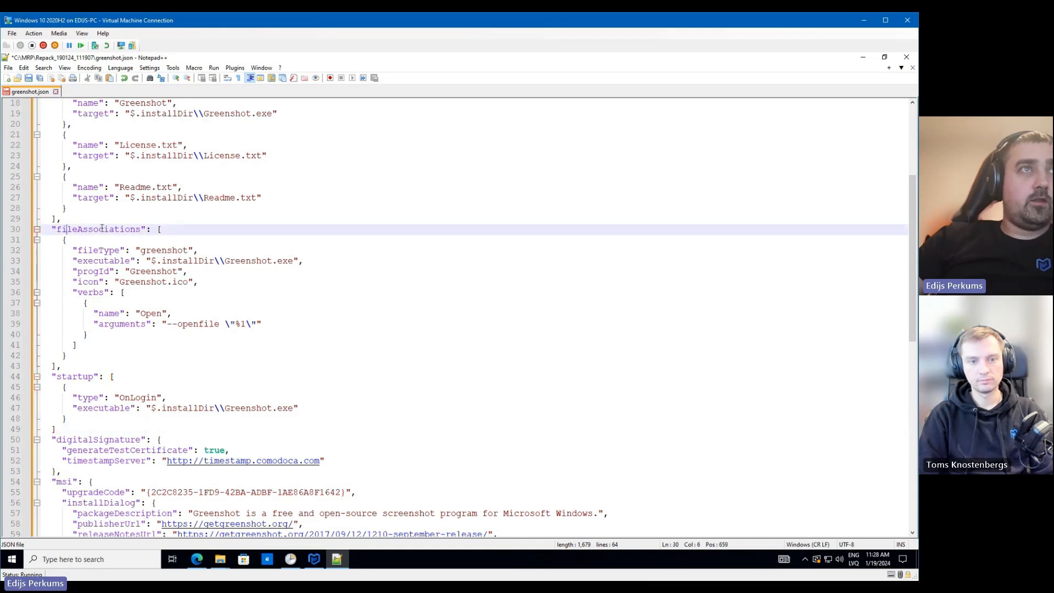
pyautogui.click(89, 252)
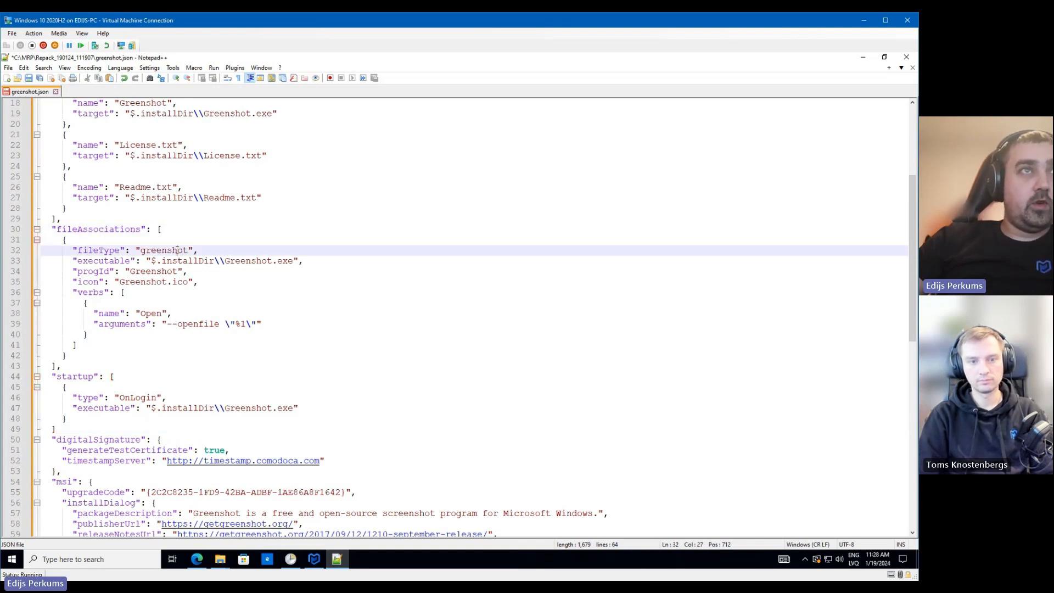
pyautogui.doubleClick(177, 250)
pyautogui.click(157, 262)
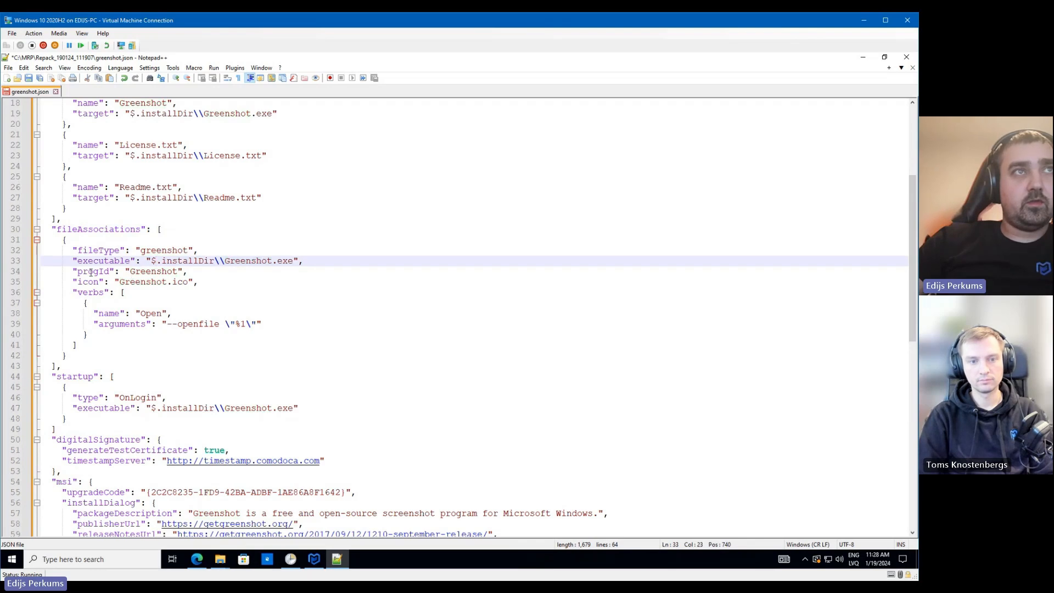
pyautogui.click(91, 272)
pyautogui.doubleClick(142, 271)
pyautogui.click(89, 282)
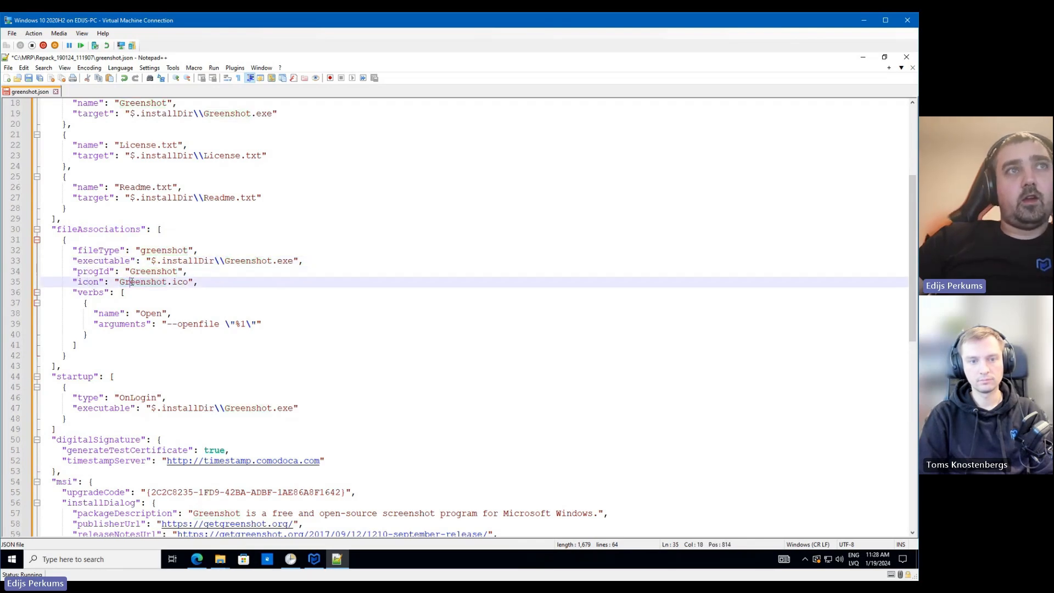
pyautogui.click(152, 313)
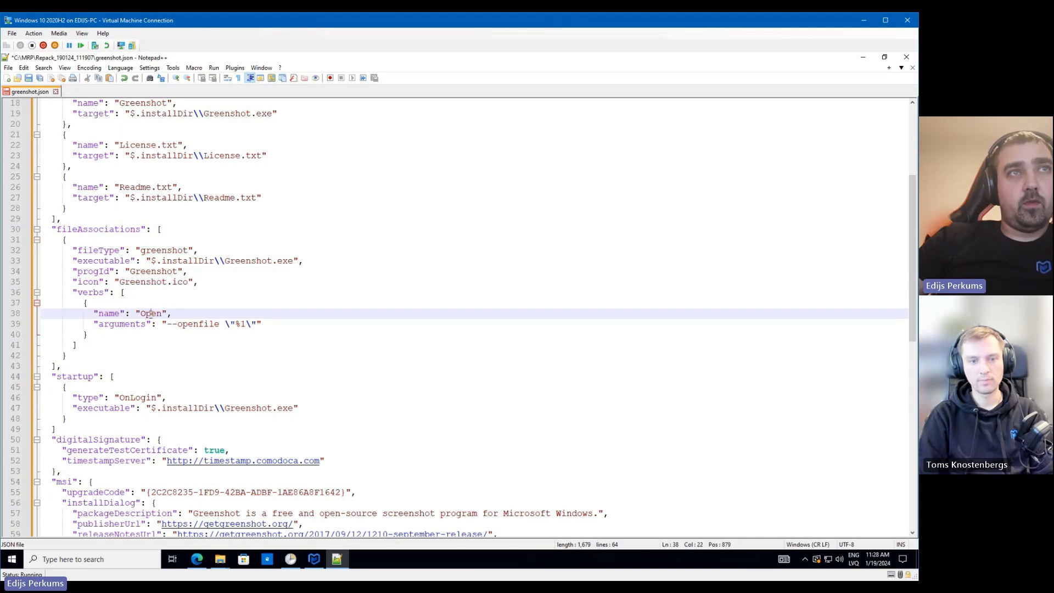
pyautogui.moveTo(166, 325); pyautogui.dragTo(225, 325)
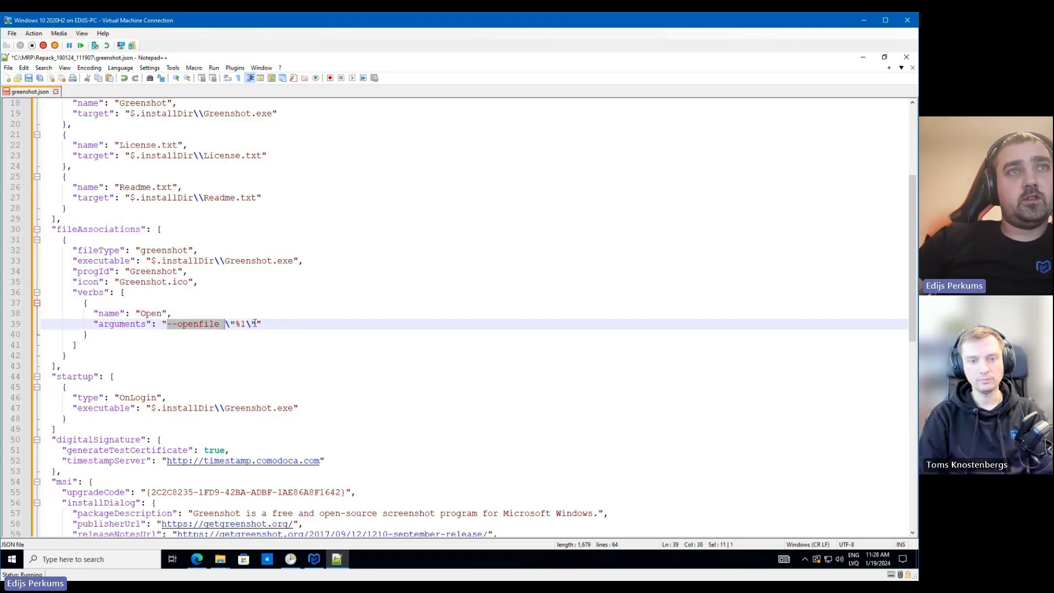
# Switch to Master Packager, inspect the greenshot file extension's details and verb argument in the repackaged MSI, and return to the JSON
pyautogui.click(314, 559)
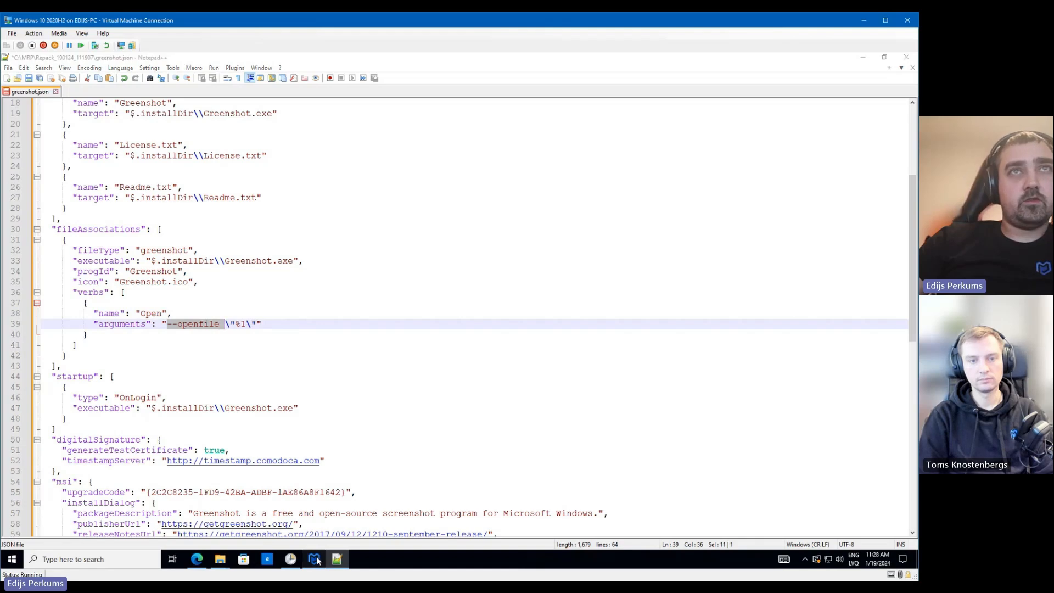
pyautogui.click(55, 401)
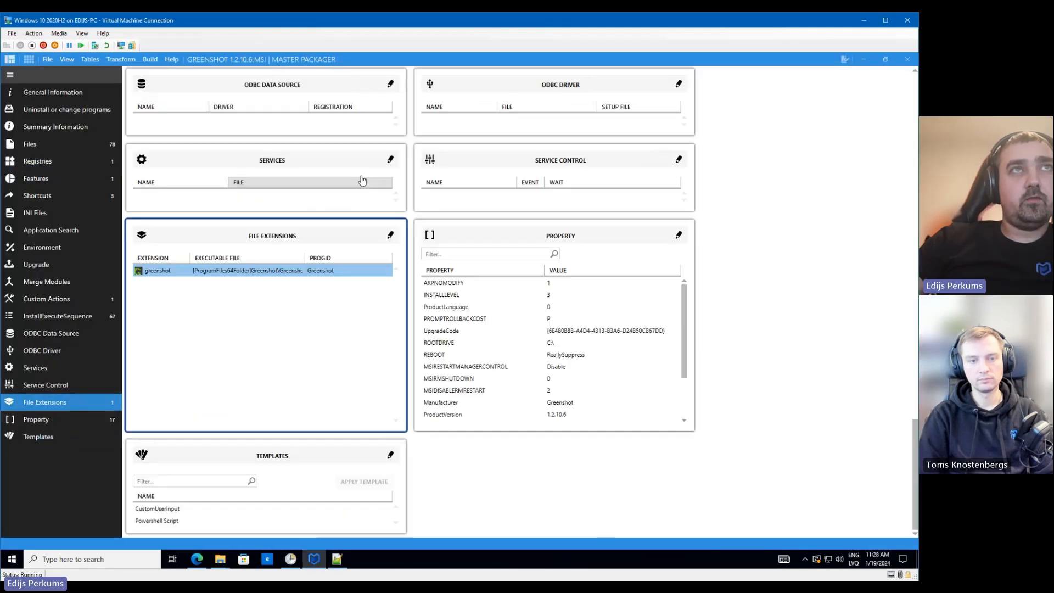
pyautogui.click(392, 239)
pyautogui.click(265, 112)
pyautogui.click(151, 233)
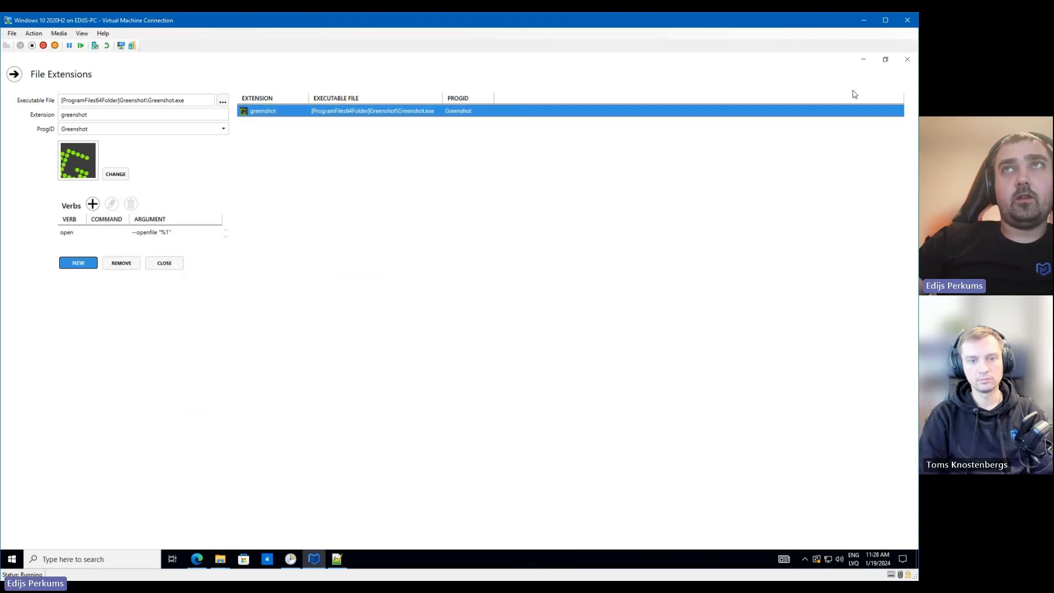
pyautogui.click(863, 58)
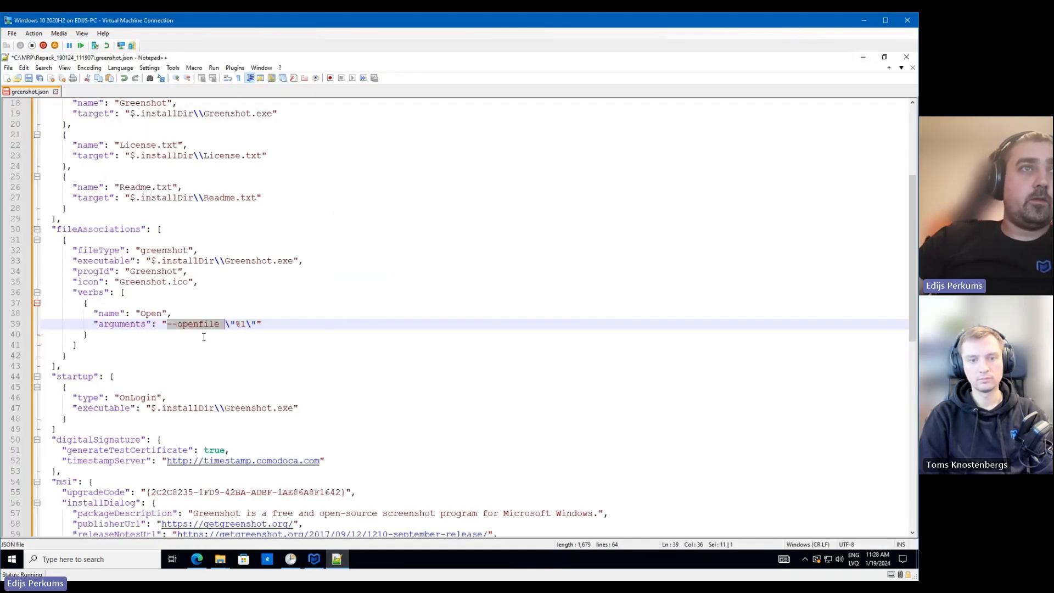
# Check the startup section's OnLogin type and Greenshot.exe executable, and save greenshot.json
pyautogui.doubleClick(74, 377)
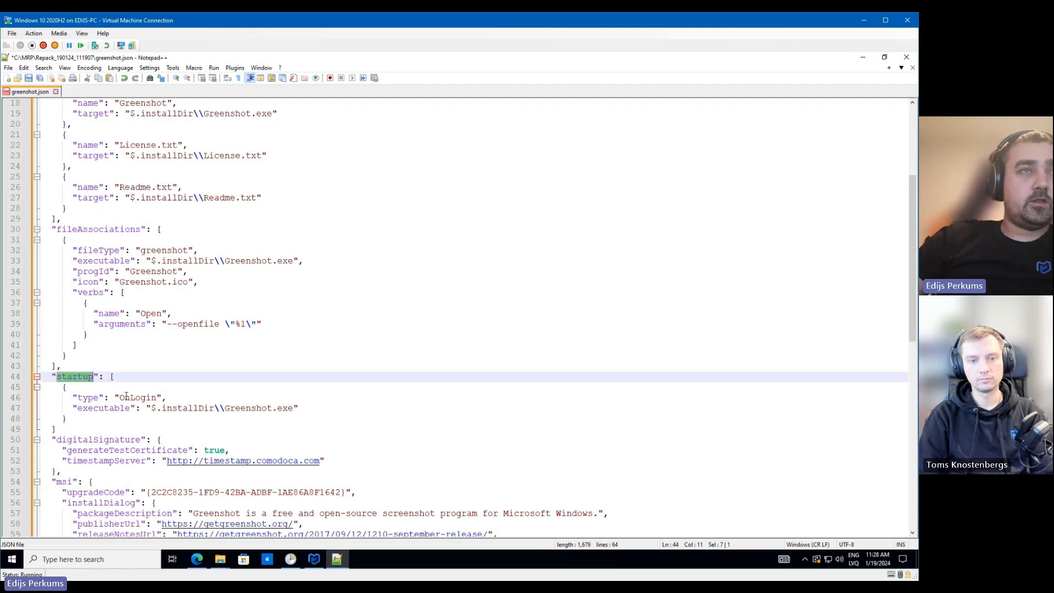
pyautogui.click(131, 397)
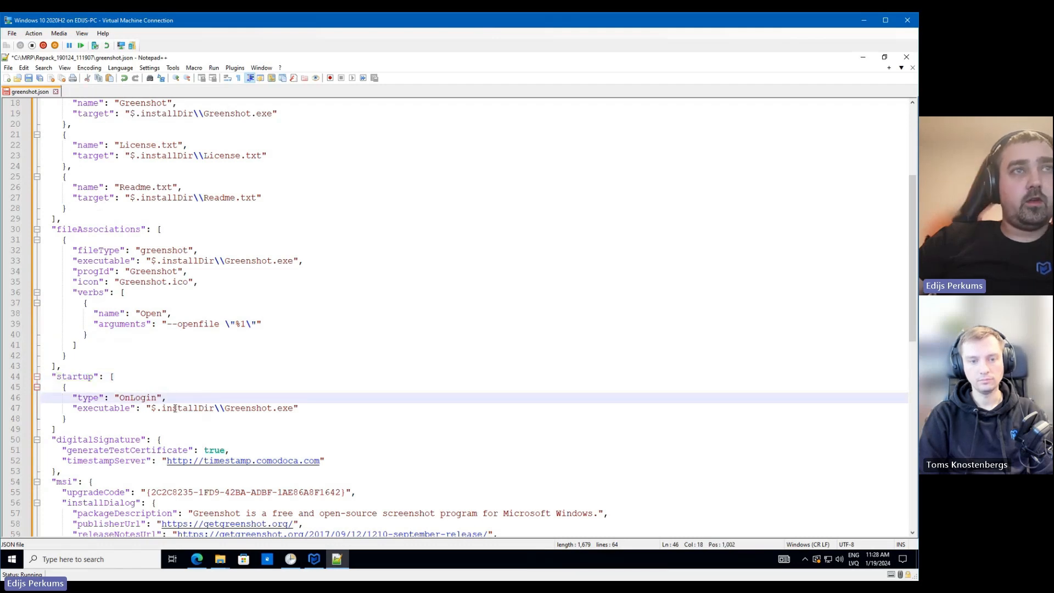
pyautogui.doubleClick(258, 407)
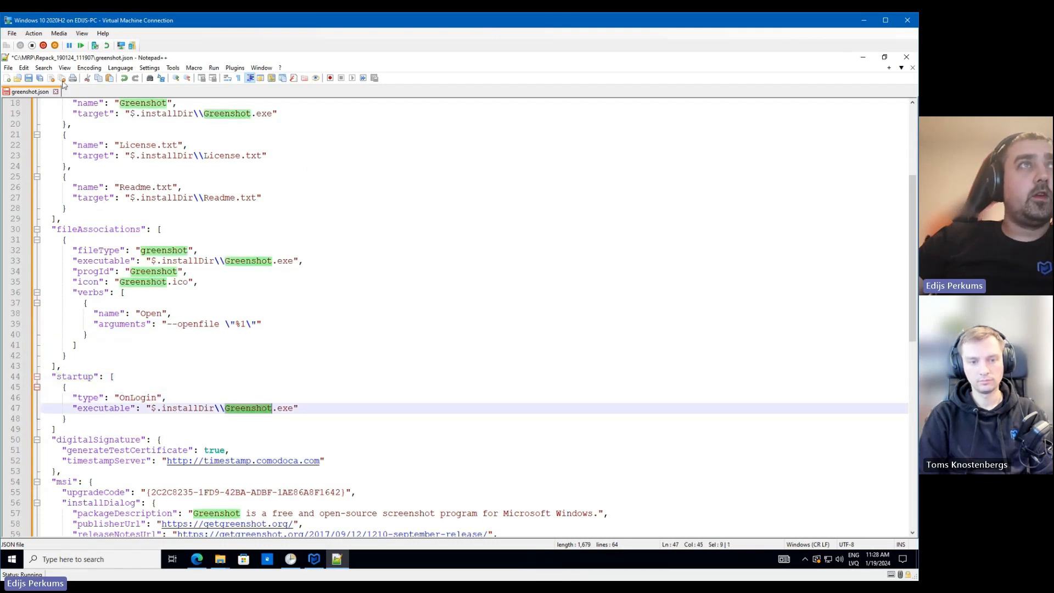
pyautogui.hotkey('ctrl', 's')
pyautogui.scroll(-5, 213, 330)
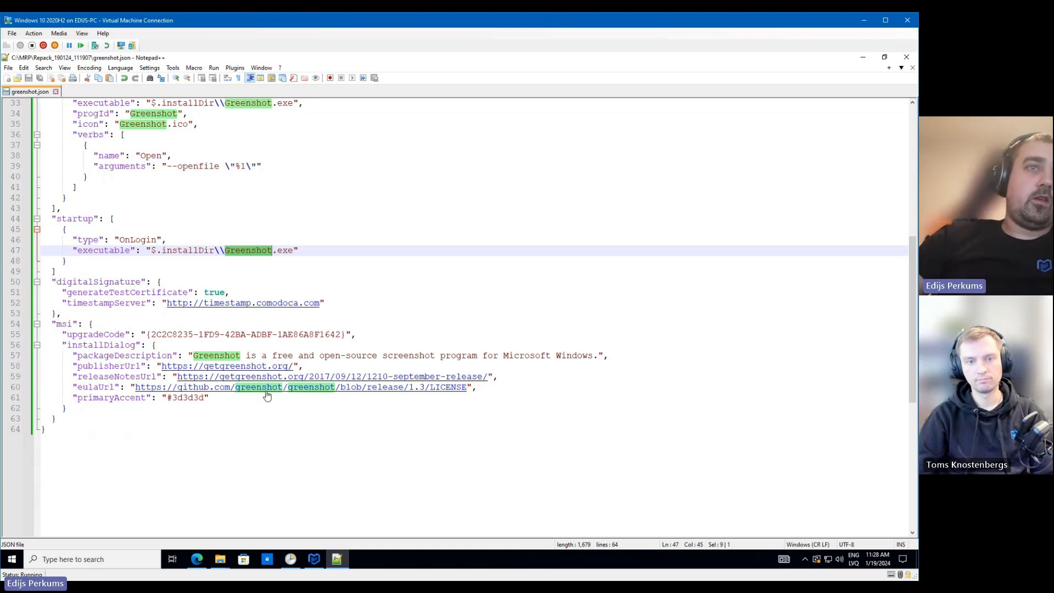
# Switch to File Explorer, go to the Repack_190124_111907 folder, and launch a command prompt in it
pyautogui.click(220, 559)
pyautogui.click(280, 524)
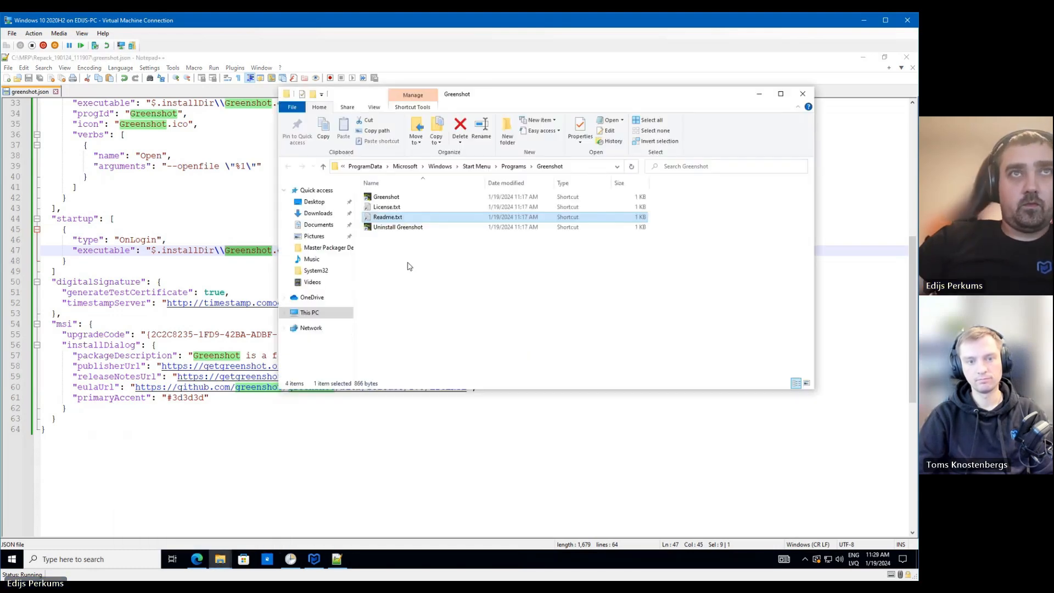
pyautogui.click(220, 558)
pyautogui.click(185, 540)
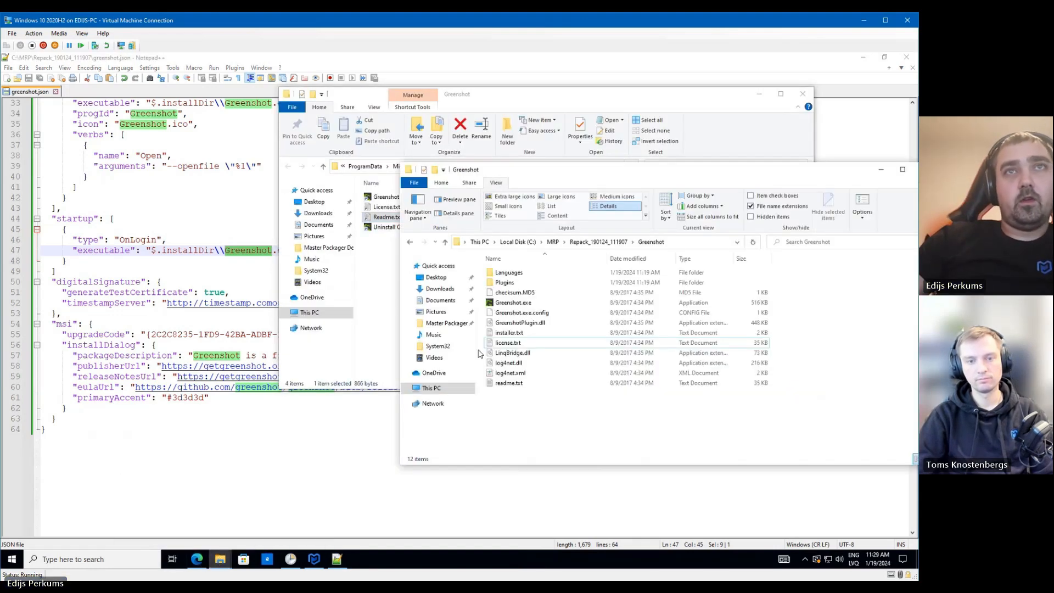
pyautogui.click(599, 241)
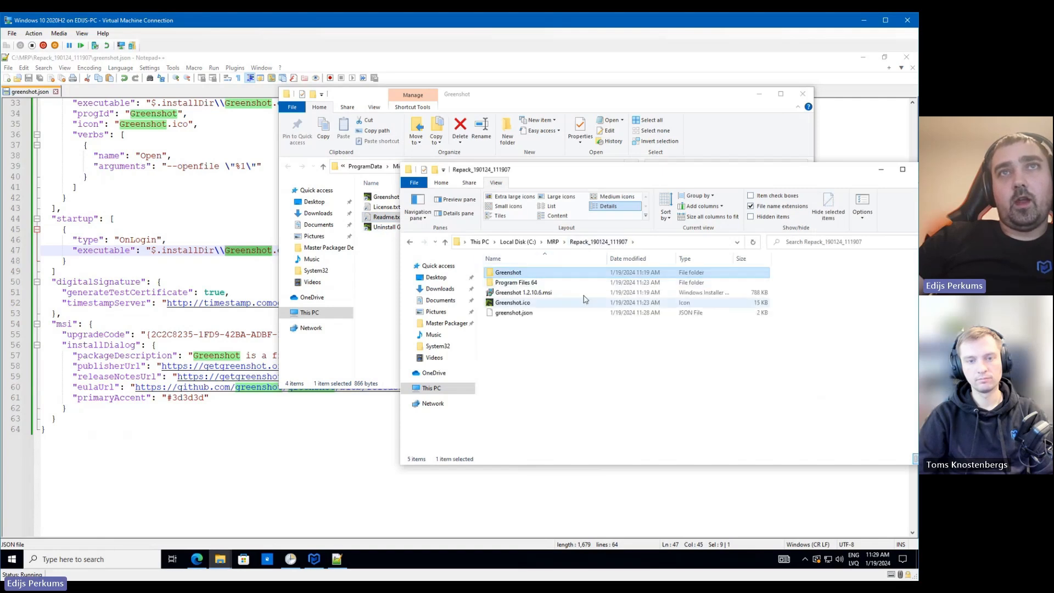
pyautogui.moveTo(618, 170); pyautogui.dragTo(427, 161)
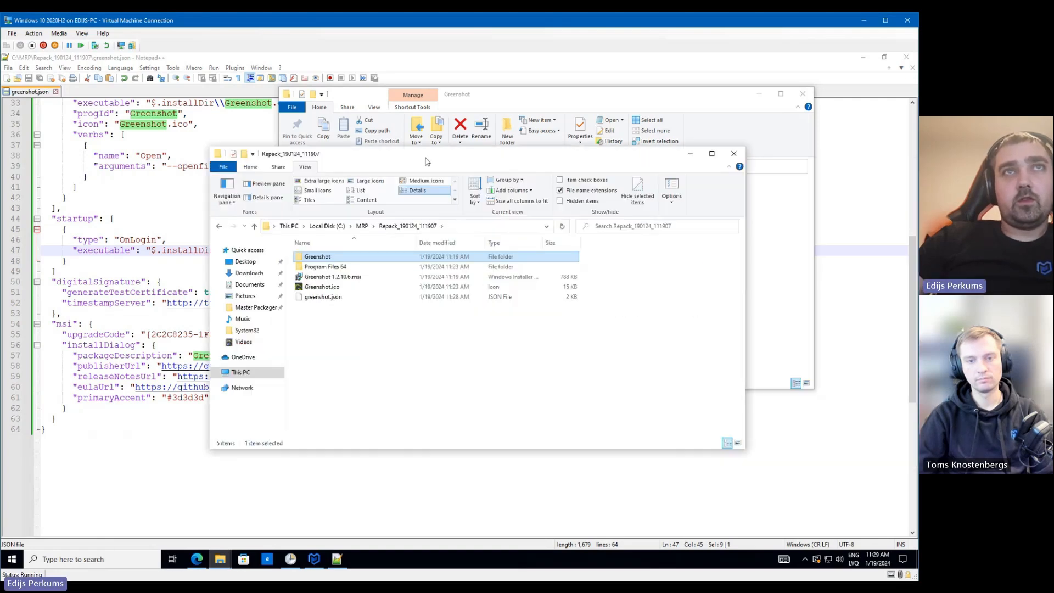
pyautogui.click(475, 226)
pyautogui.write('cmd')
pyautogui.press('Return')
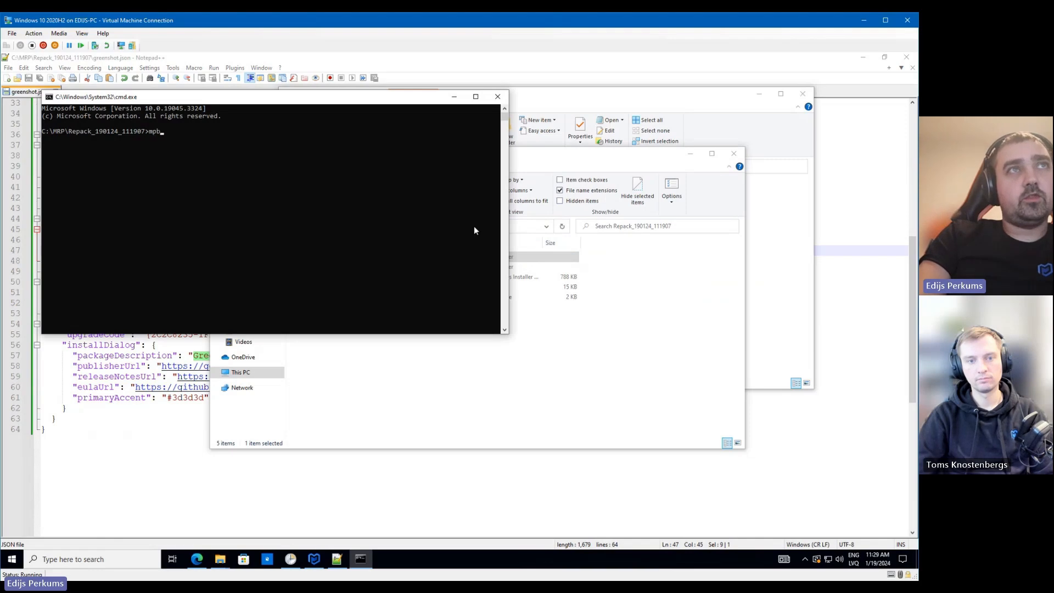
# Run the command mpdev build greenshot.json in the repackaging folder
pyautogui.write('mpdev ')
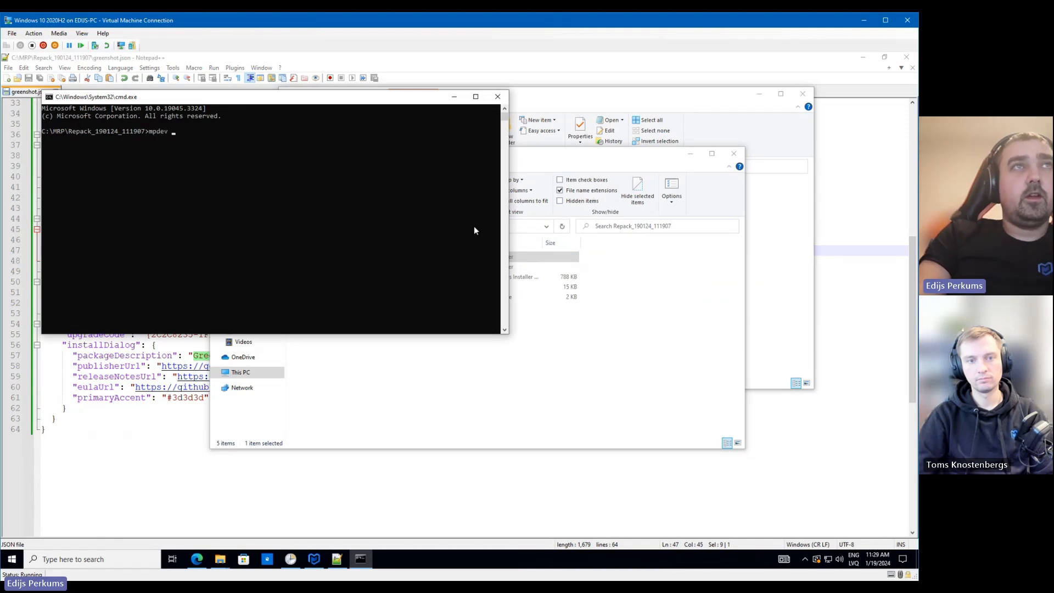
pyautogui.write('build Greenshot')
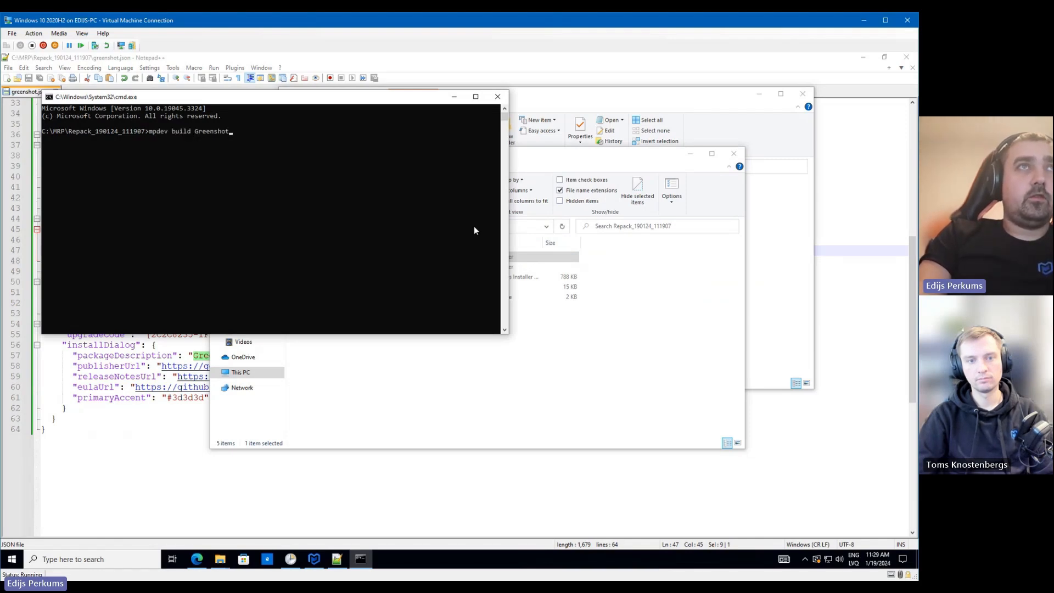
pyautogui.hotkey('ctrl', 'c')
pyautogui.press('Up')
pyautogui.press('Tab')
pyautogui.press('Tab')
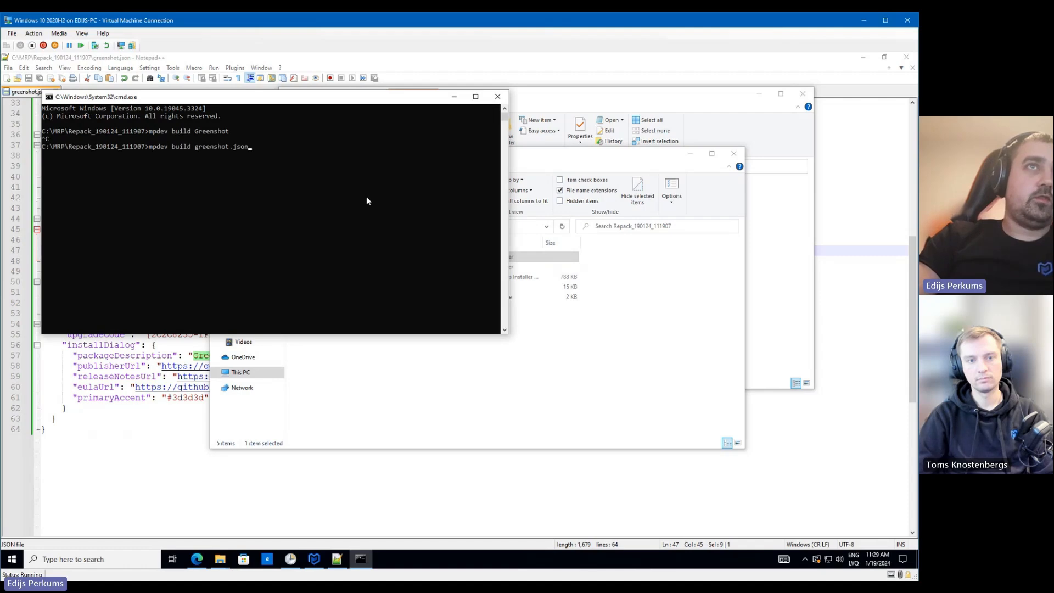
pyautogui.press('Return')
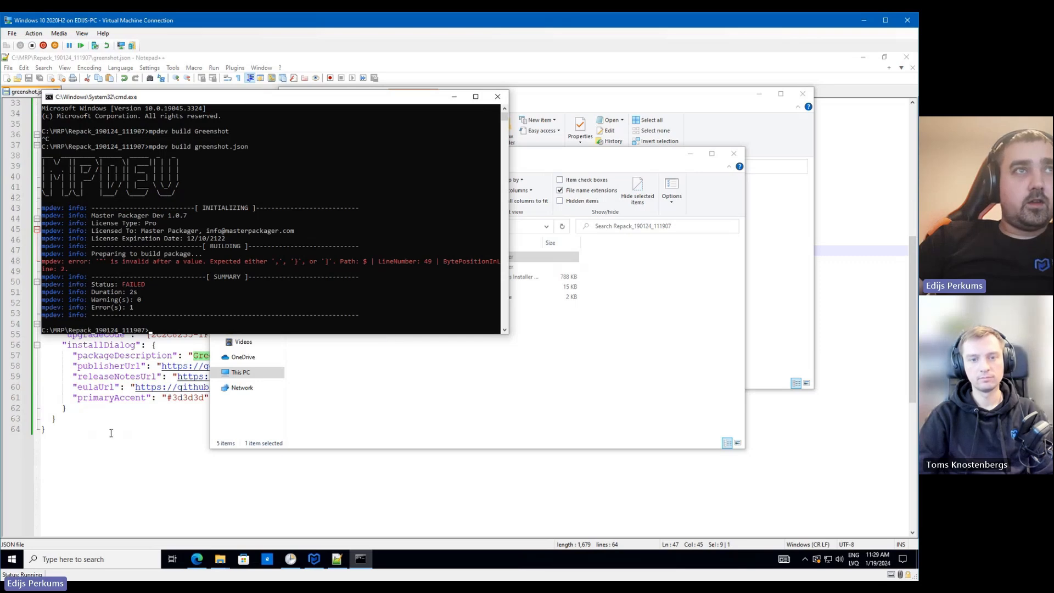
# Switch back to greenshot.json, add a comma after the startup array's closing bracket, and save the file
pyautogui.click(111, 434)
pyautogui.click(91, 270)
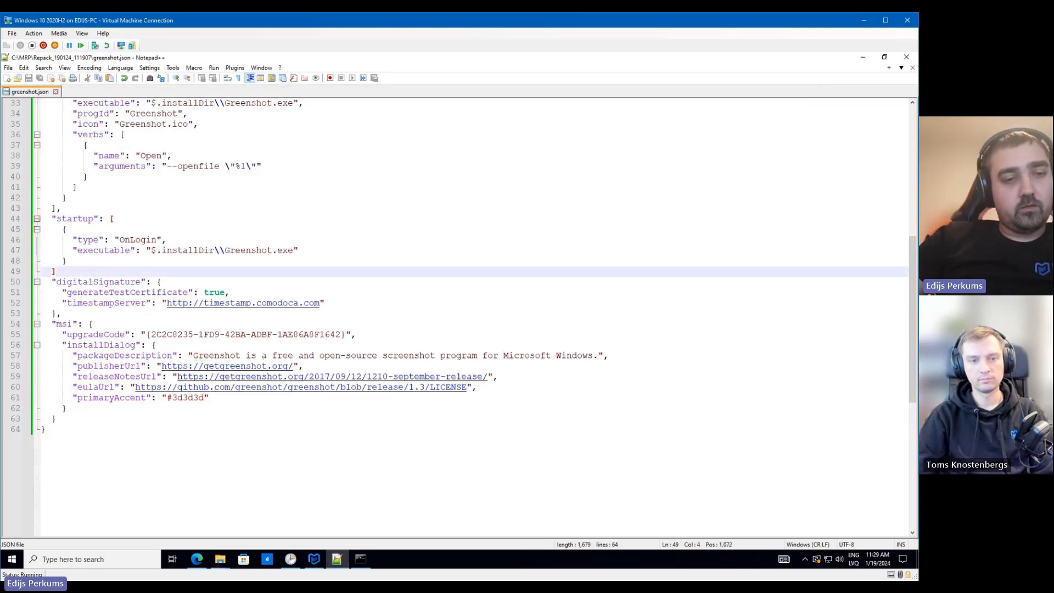
pyautogui.write(',')
pyautogui.hotkey('ctrl', 's')
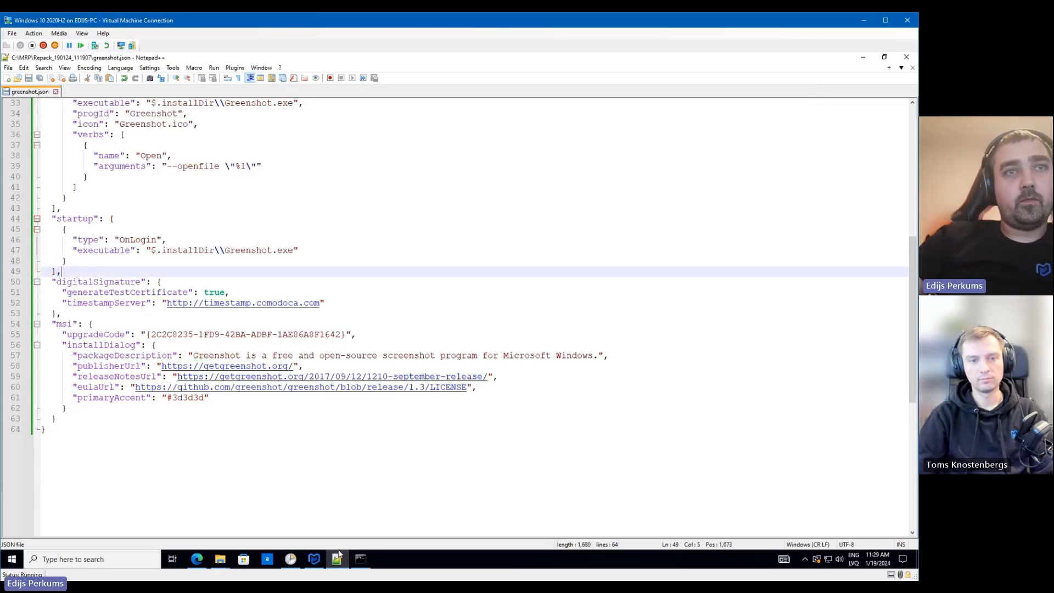
# Return to the command prompt and rerun the mpdev build of greenshot.json
pyautogui.hotkey('alt', 'Tab')
pyautogui.press('Up')
pyautogui.press('Return')
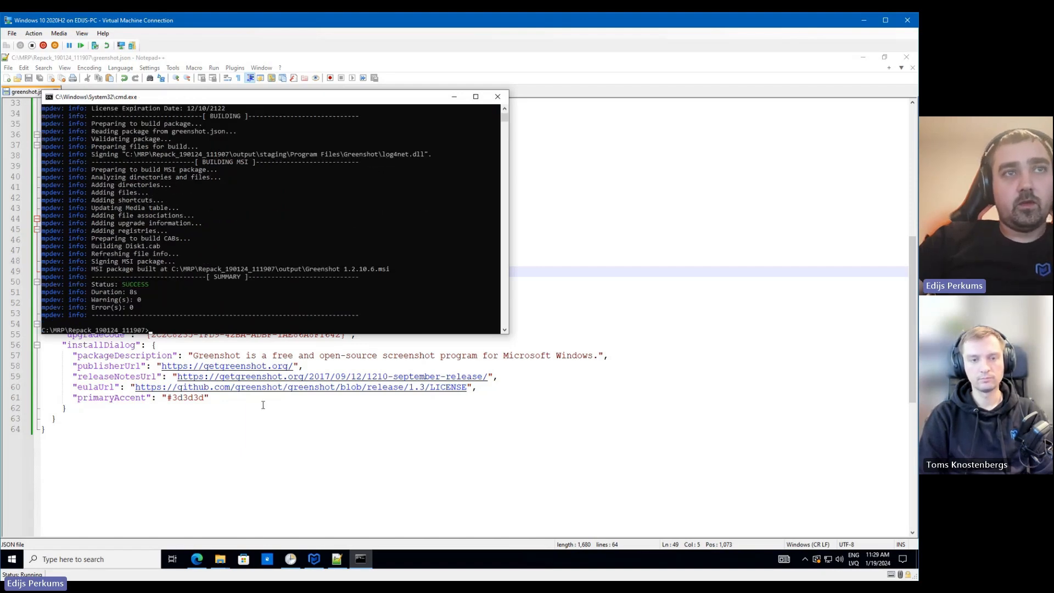
# Open the output folder in File Explorer and inspect the digital signature of Greenshot 1.2.10.6.msi
pyautogui.click(218, 557)
pyautogui.click(170, 519)
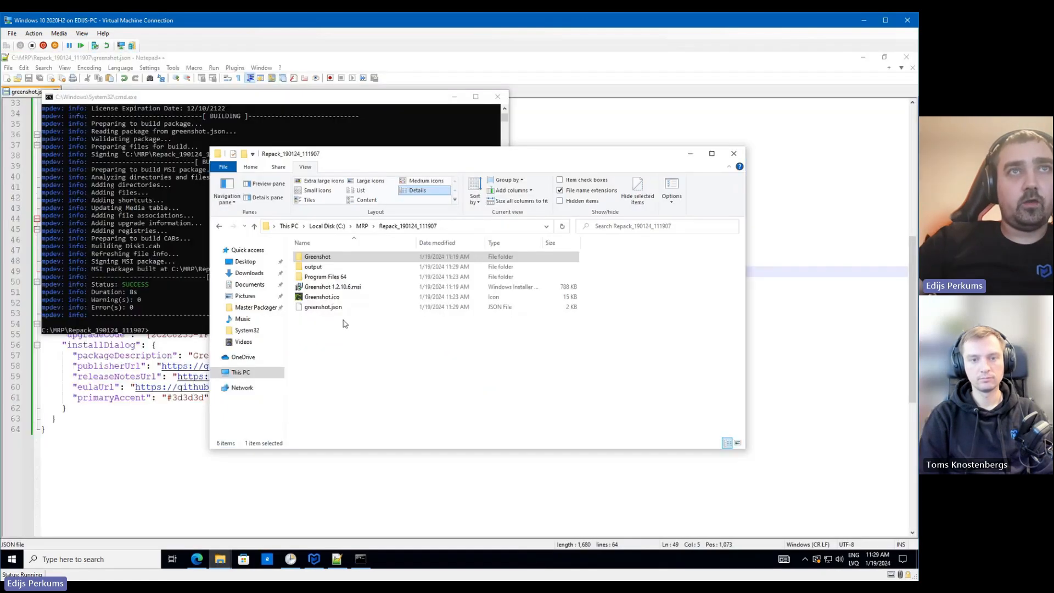
pyautogui.doubleClick(352, 267)
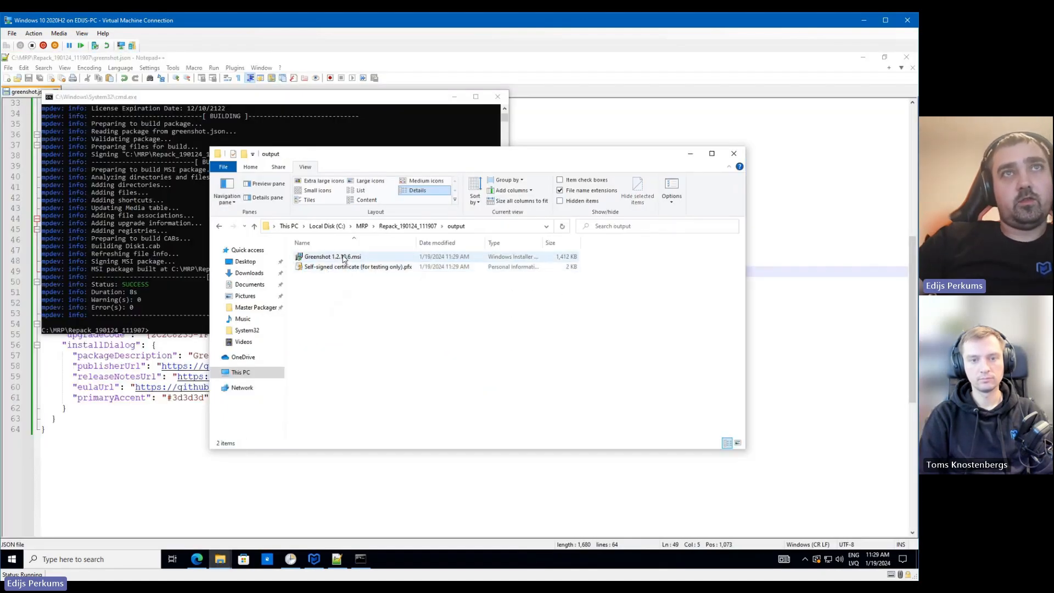
pyautogui.rightClick(344, 258)
pyautogui.click(365, 440)
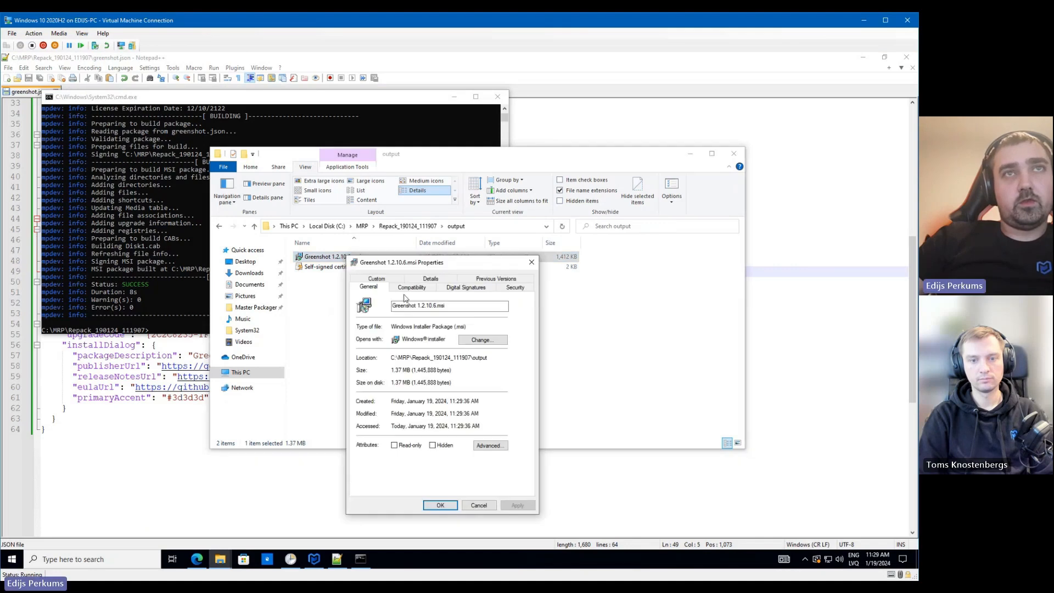
pyautogui.click(466, 287)
pyautogui.click(453, 327)
pyautogui.click(491, 373)
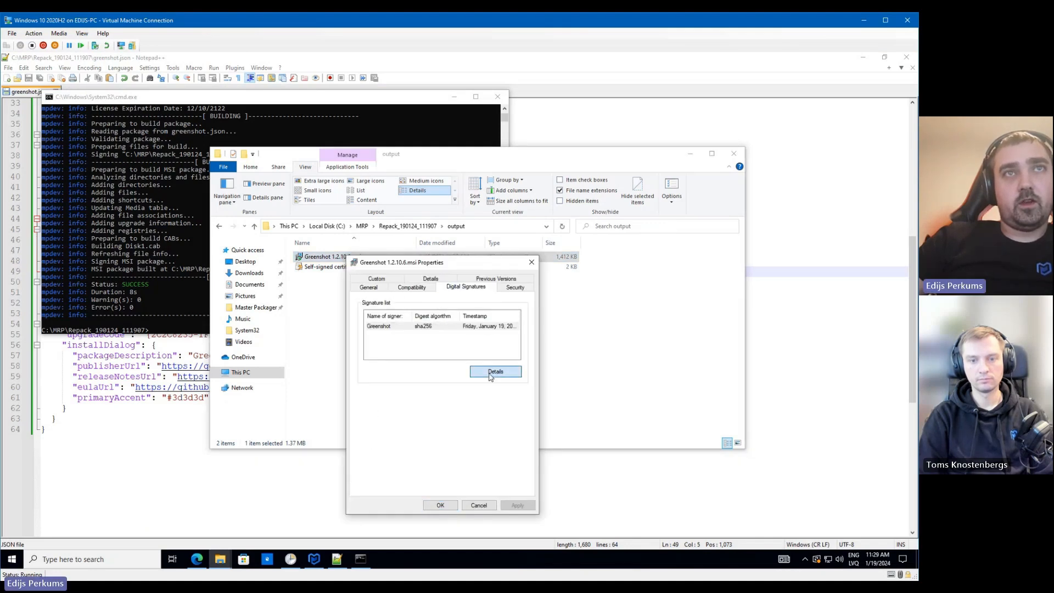
pyautogui.click(547, 305)
pyautogui.click(531, 262)
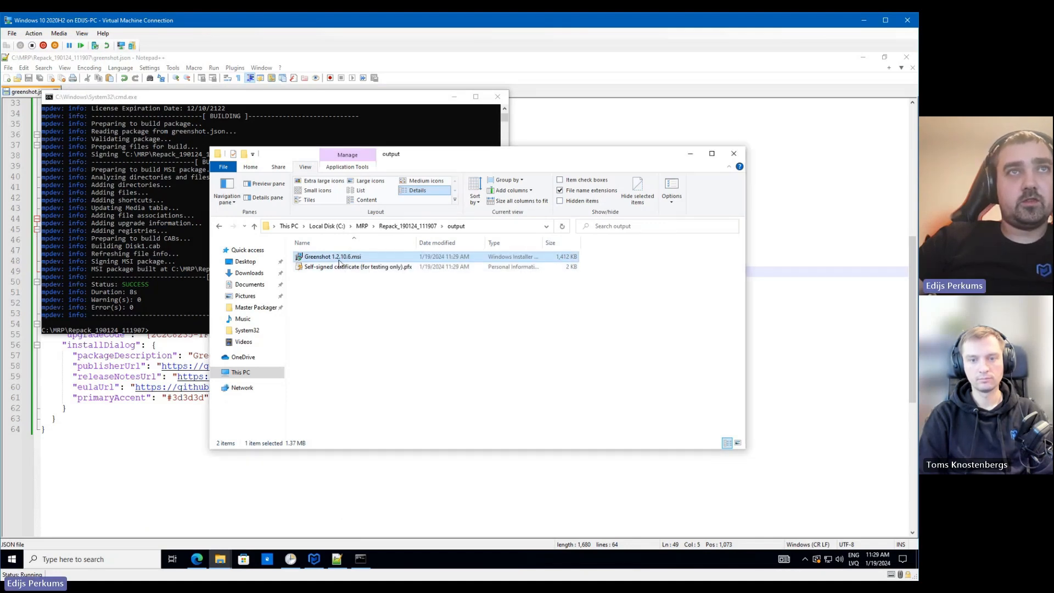
# Open the built Greenshot 1.2.10.6.msi in Master Packager, inspect its files, shortcuts, upgrade entries and file extensions, and close it
pyautogui.rightClick(325, 257)
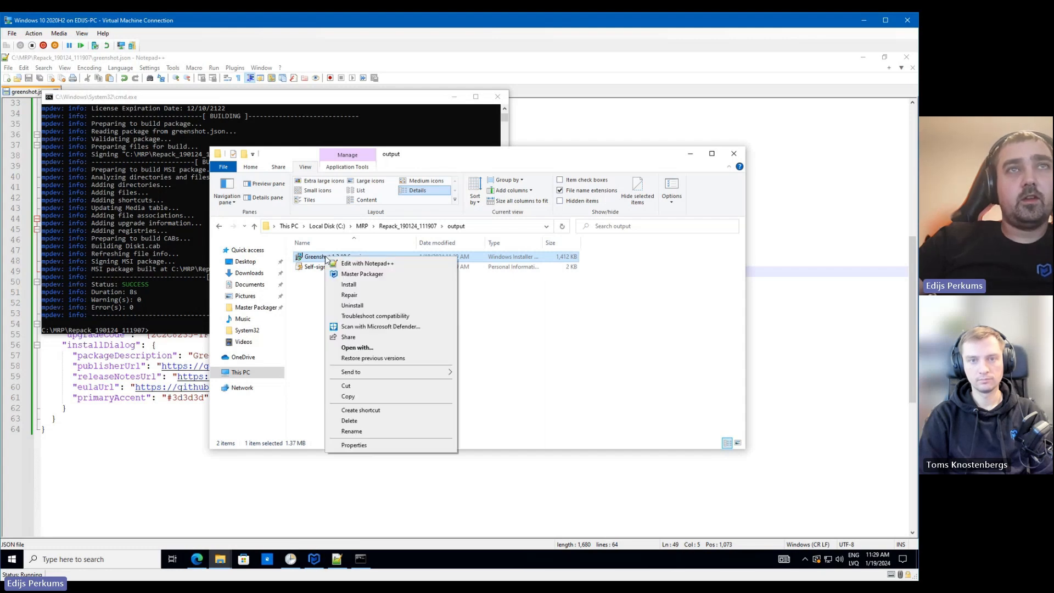
pyautogui.click(356, 275)
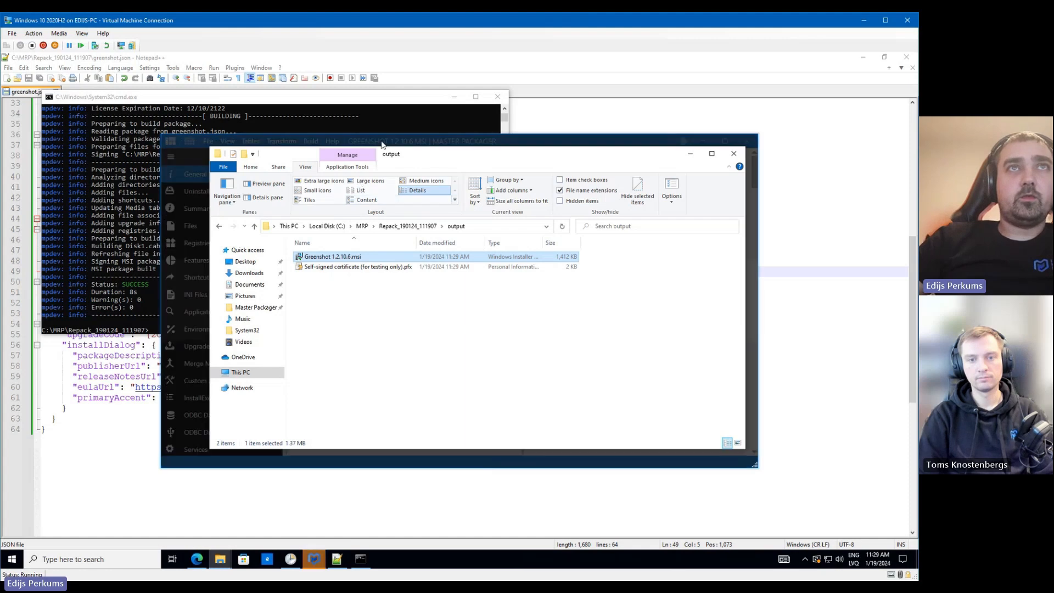
pyautogui.click(384, 141)
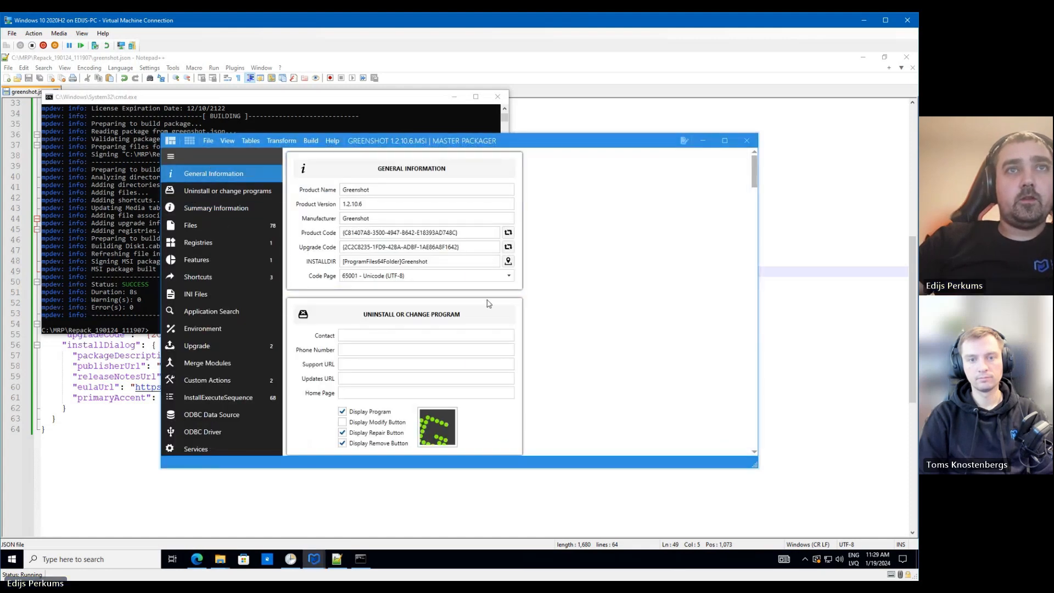
pyautogui.doubleClick(430, 141)
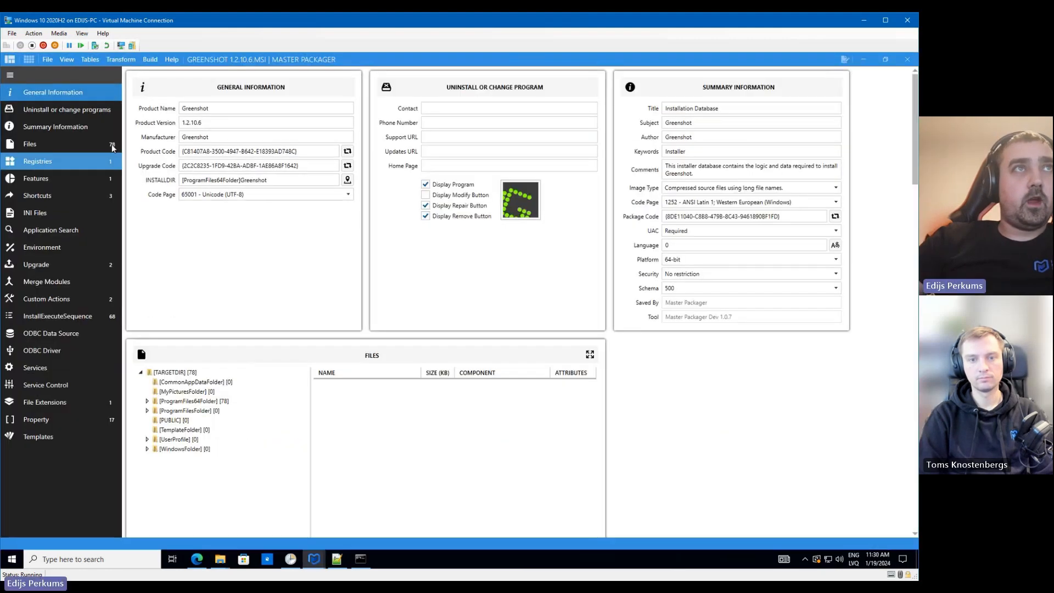
pyautogui.click(112, 146)
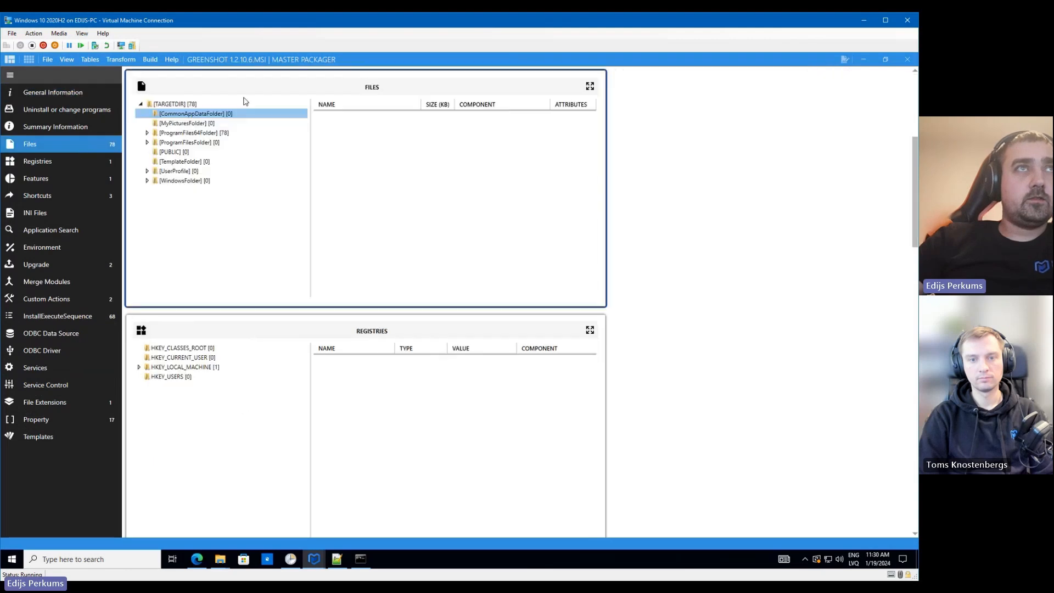
pyautogui.click(72, 202)
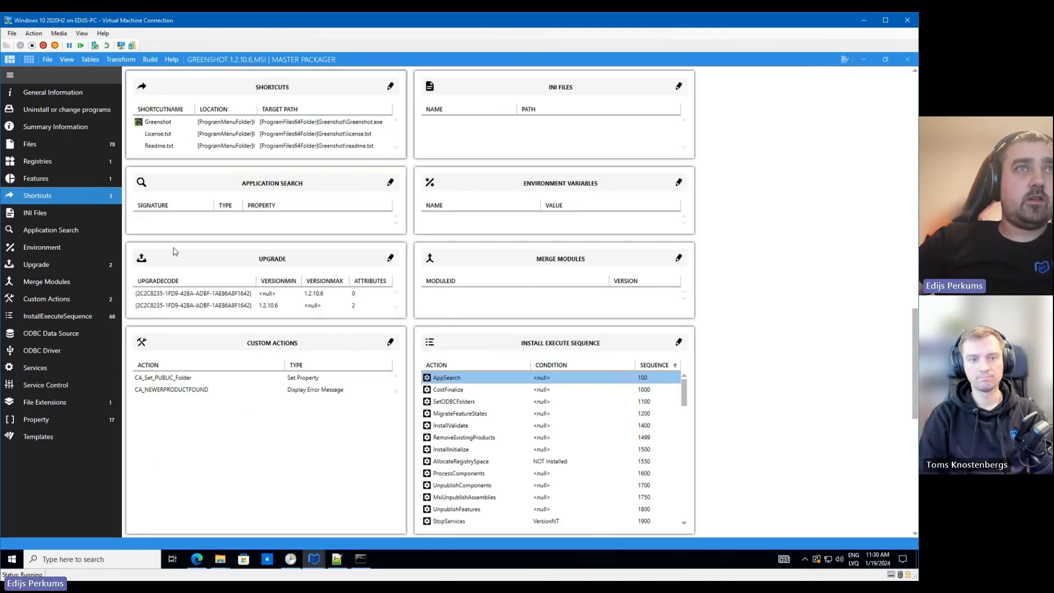
pyautogui.click(195, 307)
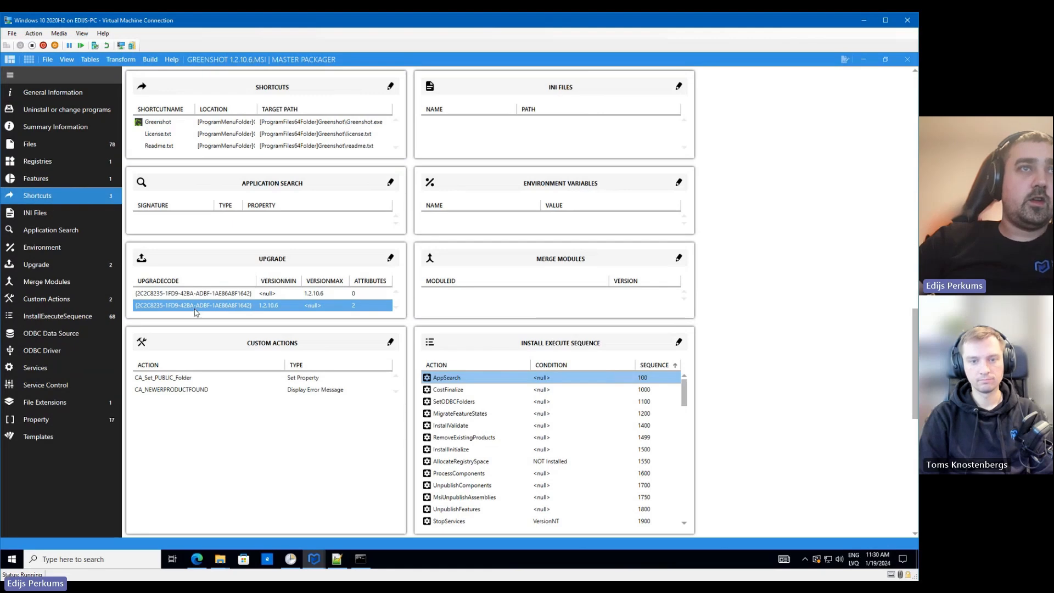
pyautogui.click(88, 401)
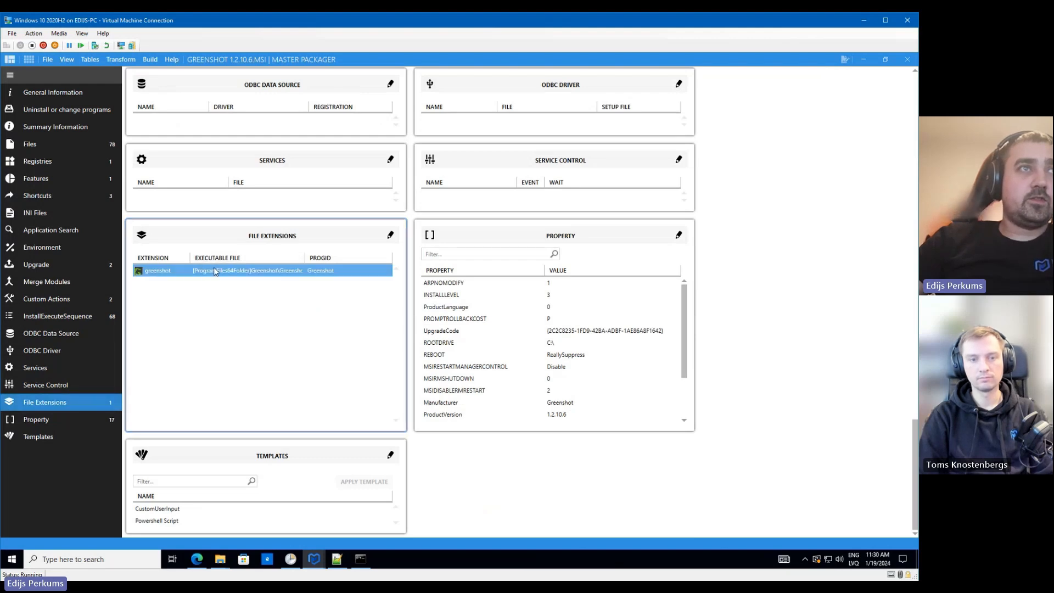
pyautogui.click(909, 62)
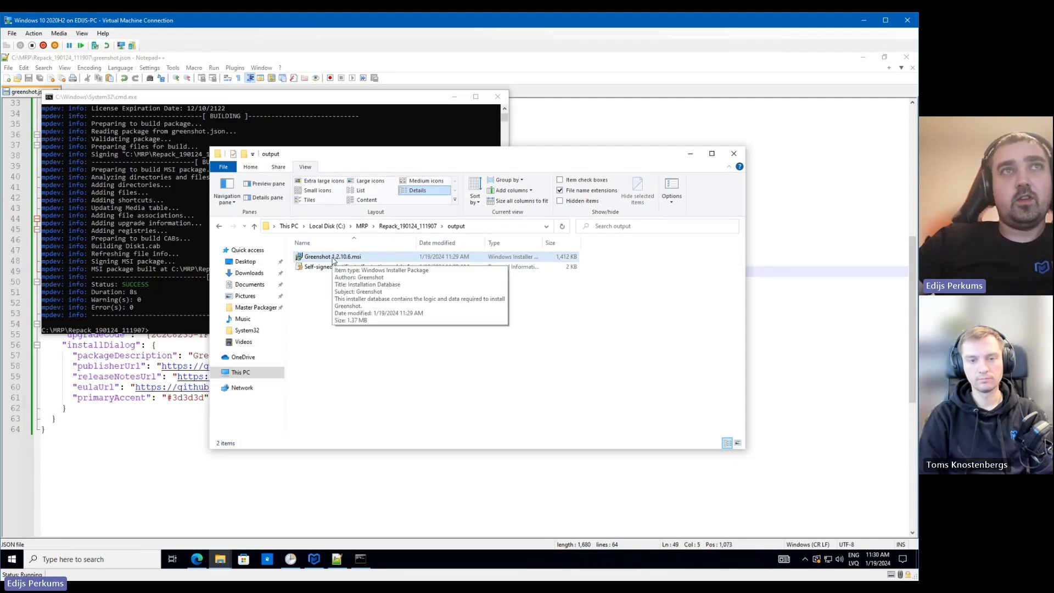
# Launch the Greenshot 1.2.10.6.msi installer, check the web pages linked from its publisher and version, and close it without installing
pyautogui.click(333, 258)
pyautogui.doubleClick(333, 258)
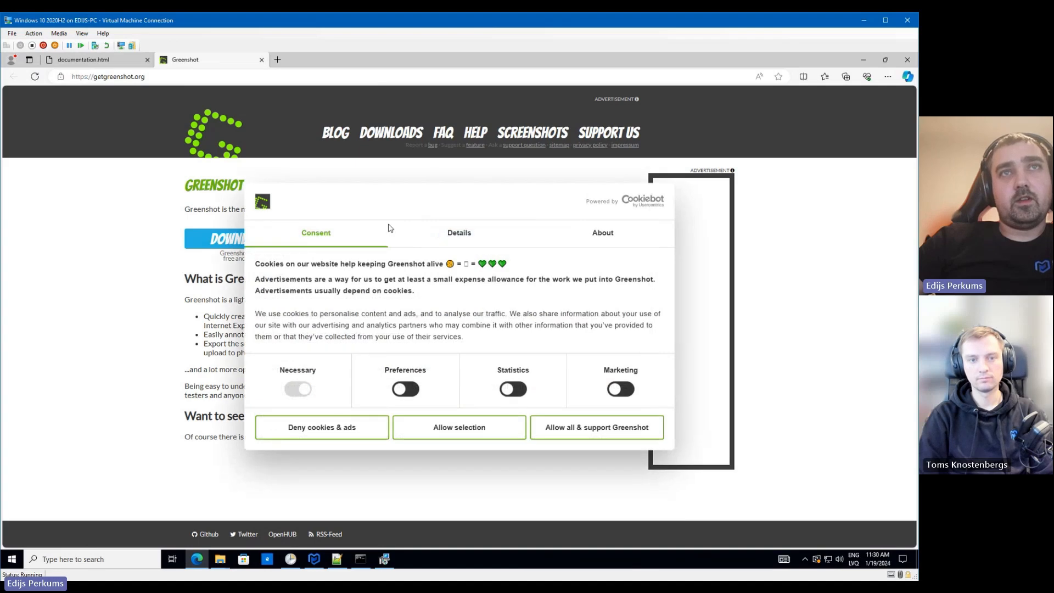
pyautogui.click(385, 559)
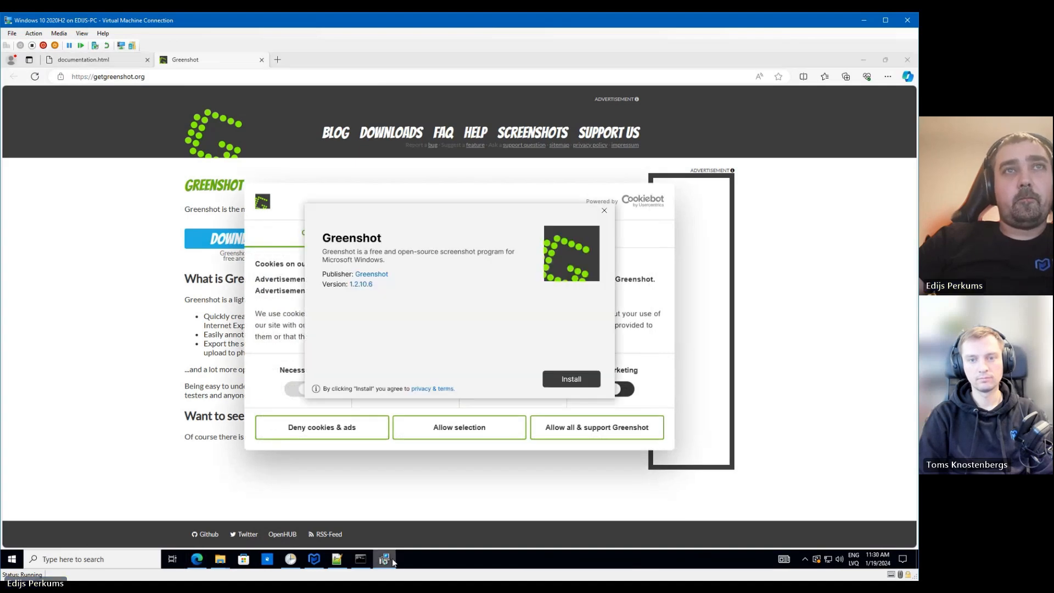
pyautogui.click(363, 285)
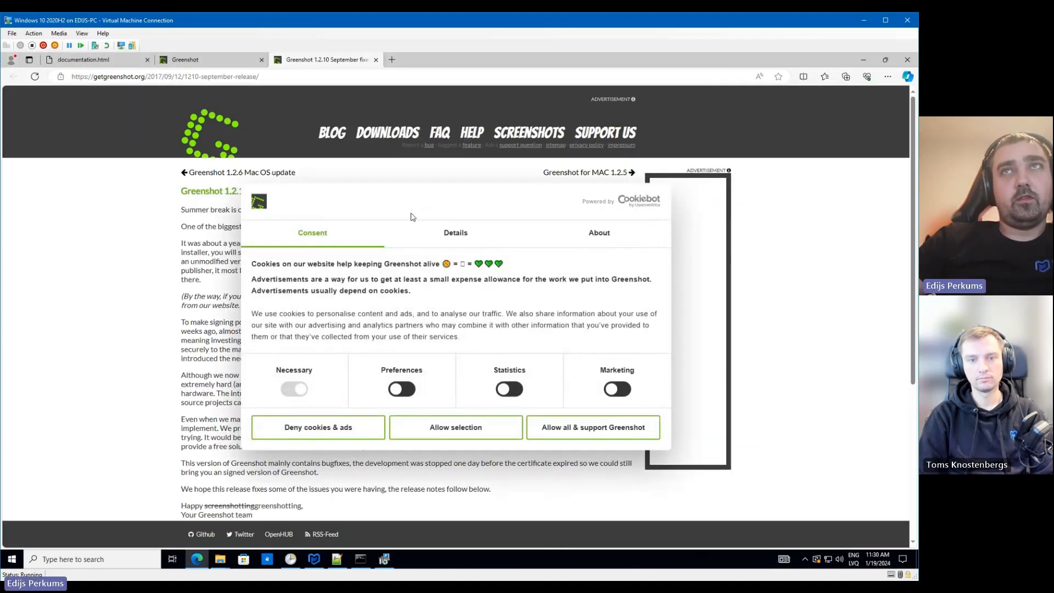
pyautogui.click(863, 60)
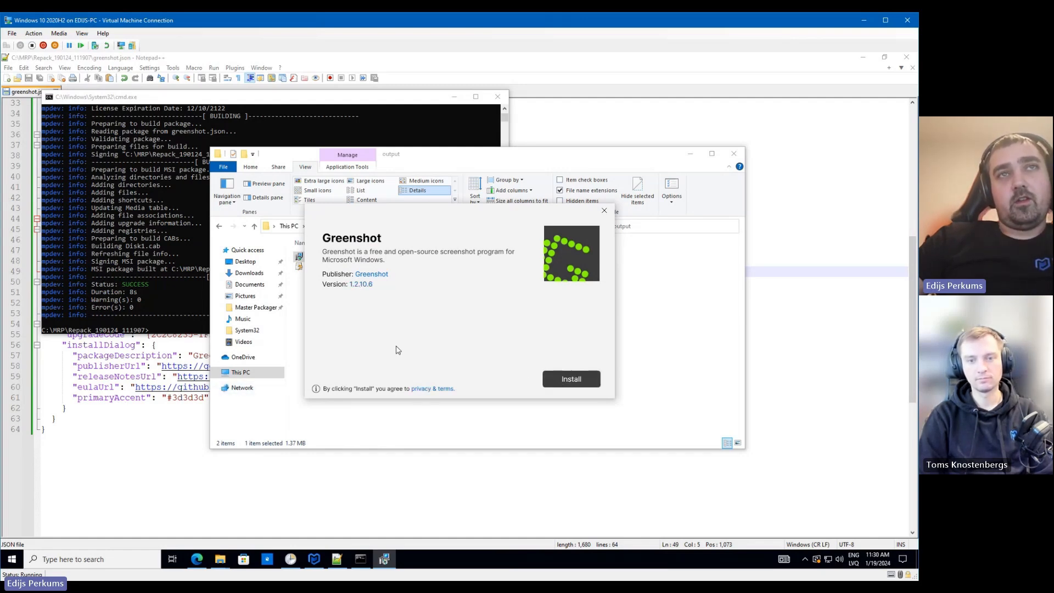
pyautogui.moveTo(529, 216); pyautogui.dragTo(496, 216)
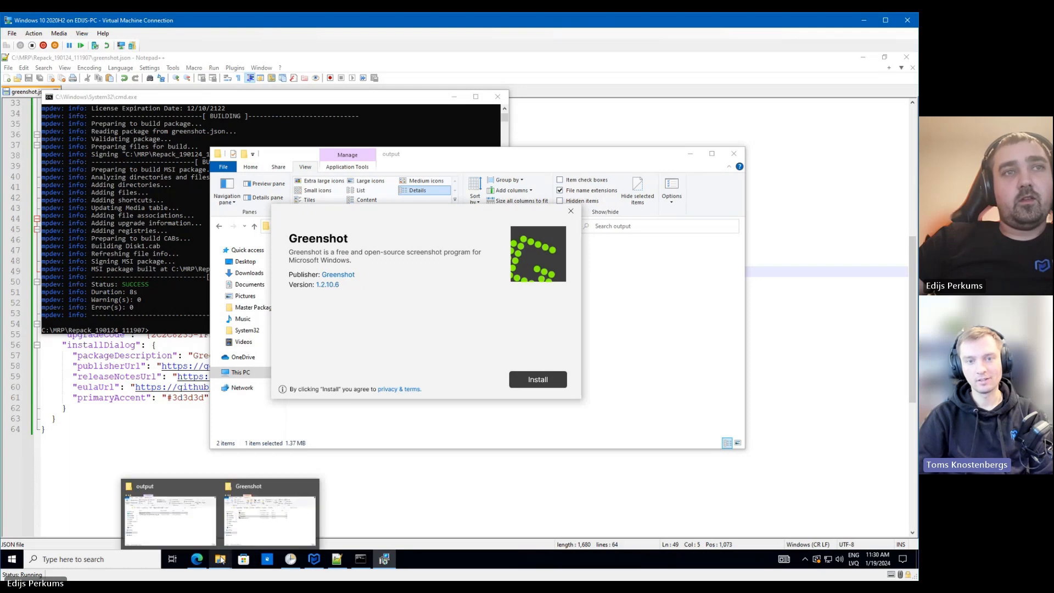
pyautogui.click(571, 214)
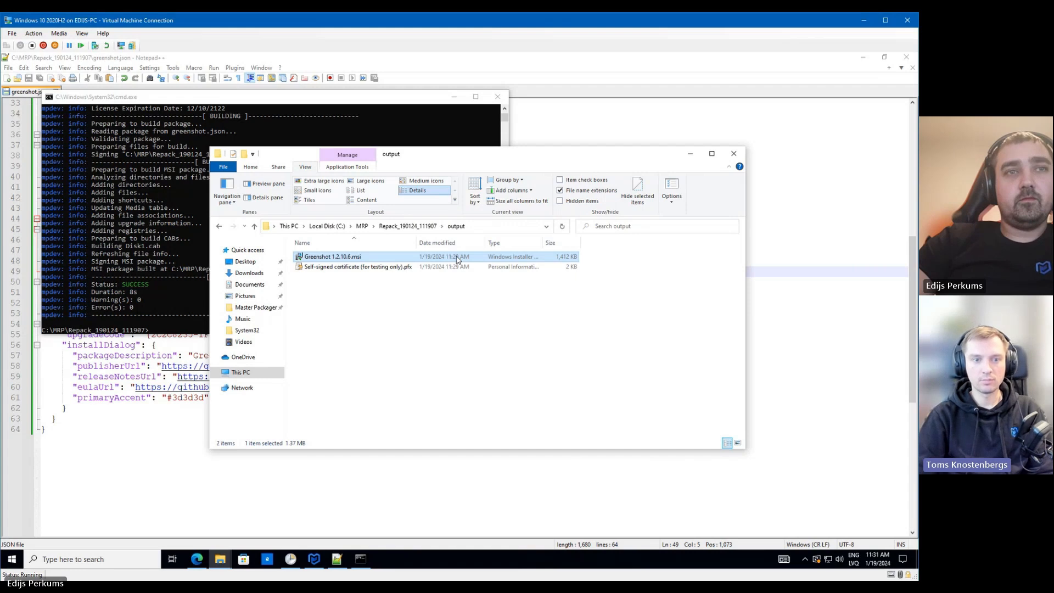
# Return to greenshot.json and review the whole file, from the package properties to the msi section
pyautogui.click(127, 427)
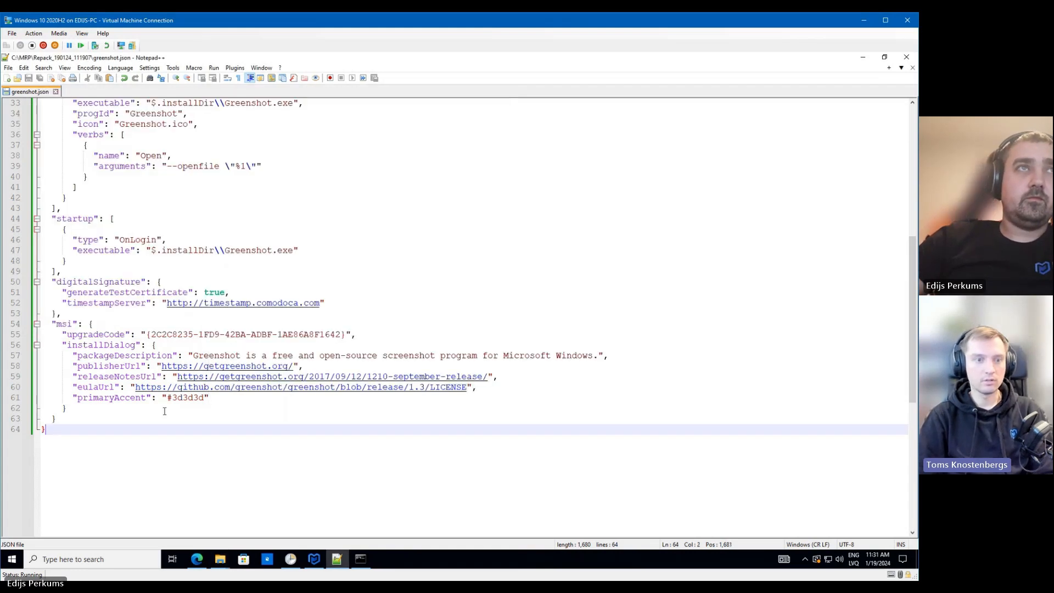
pyautogui.scroll(8, 213, 367)
pyautogui.scroll(3, 217, 357)
pyautogui.scroll(-6, 218, 121)
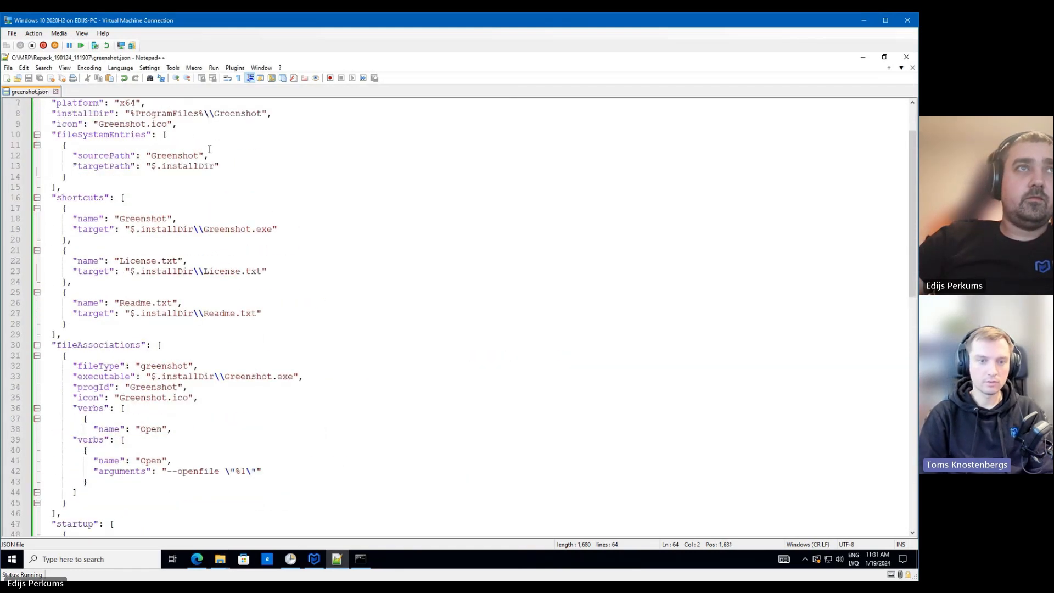
pyautogui.scroll(4, 187, 256)
pyautogui.scroll(2, 186, 257)
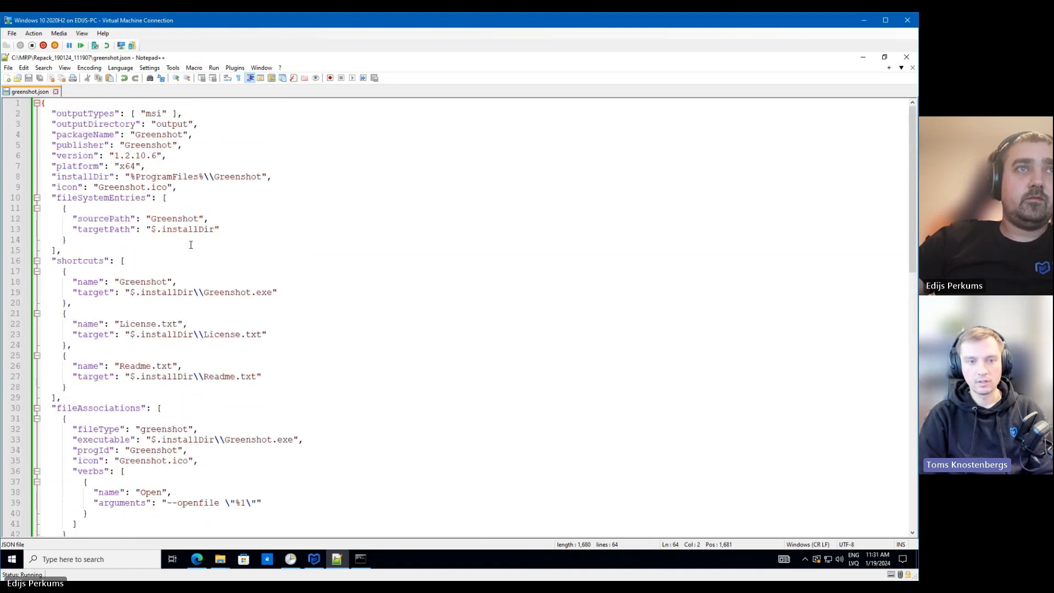
pyautogui.scroll(-9, 384, 248)
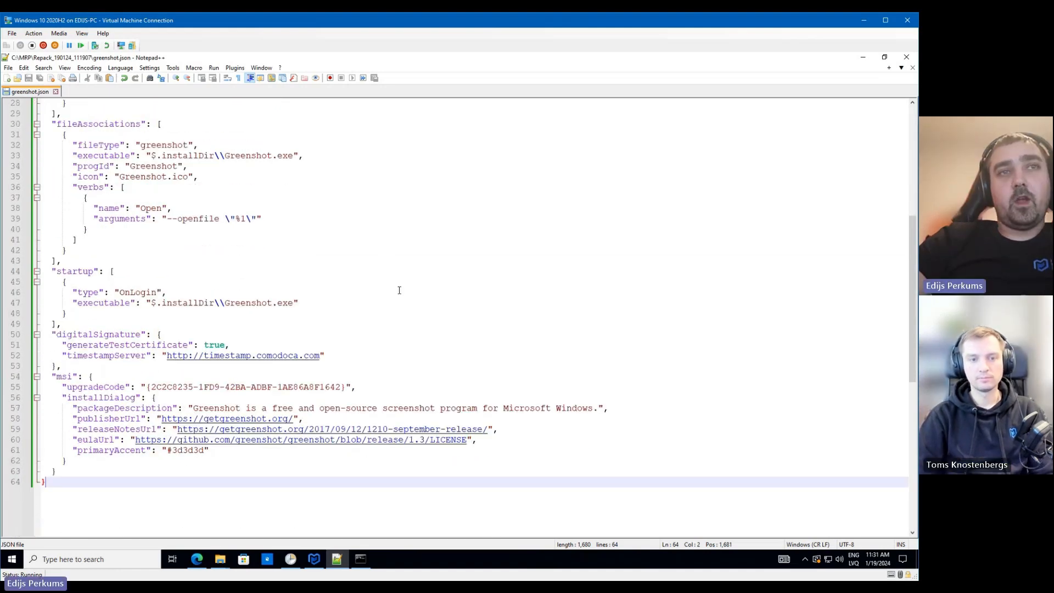